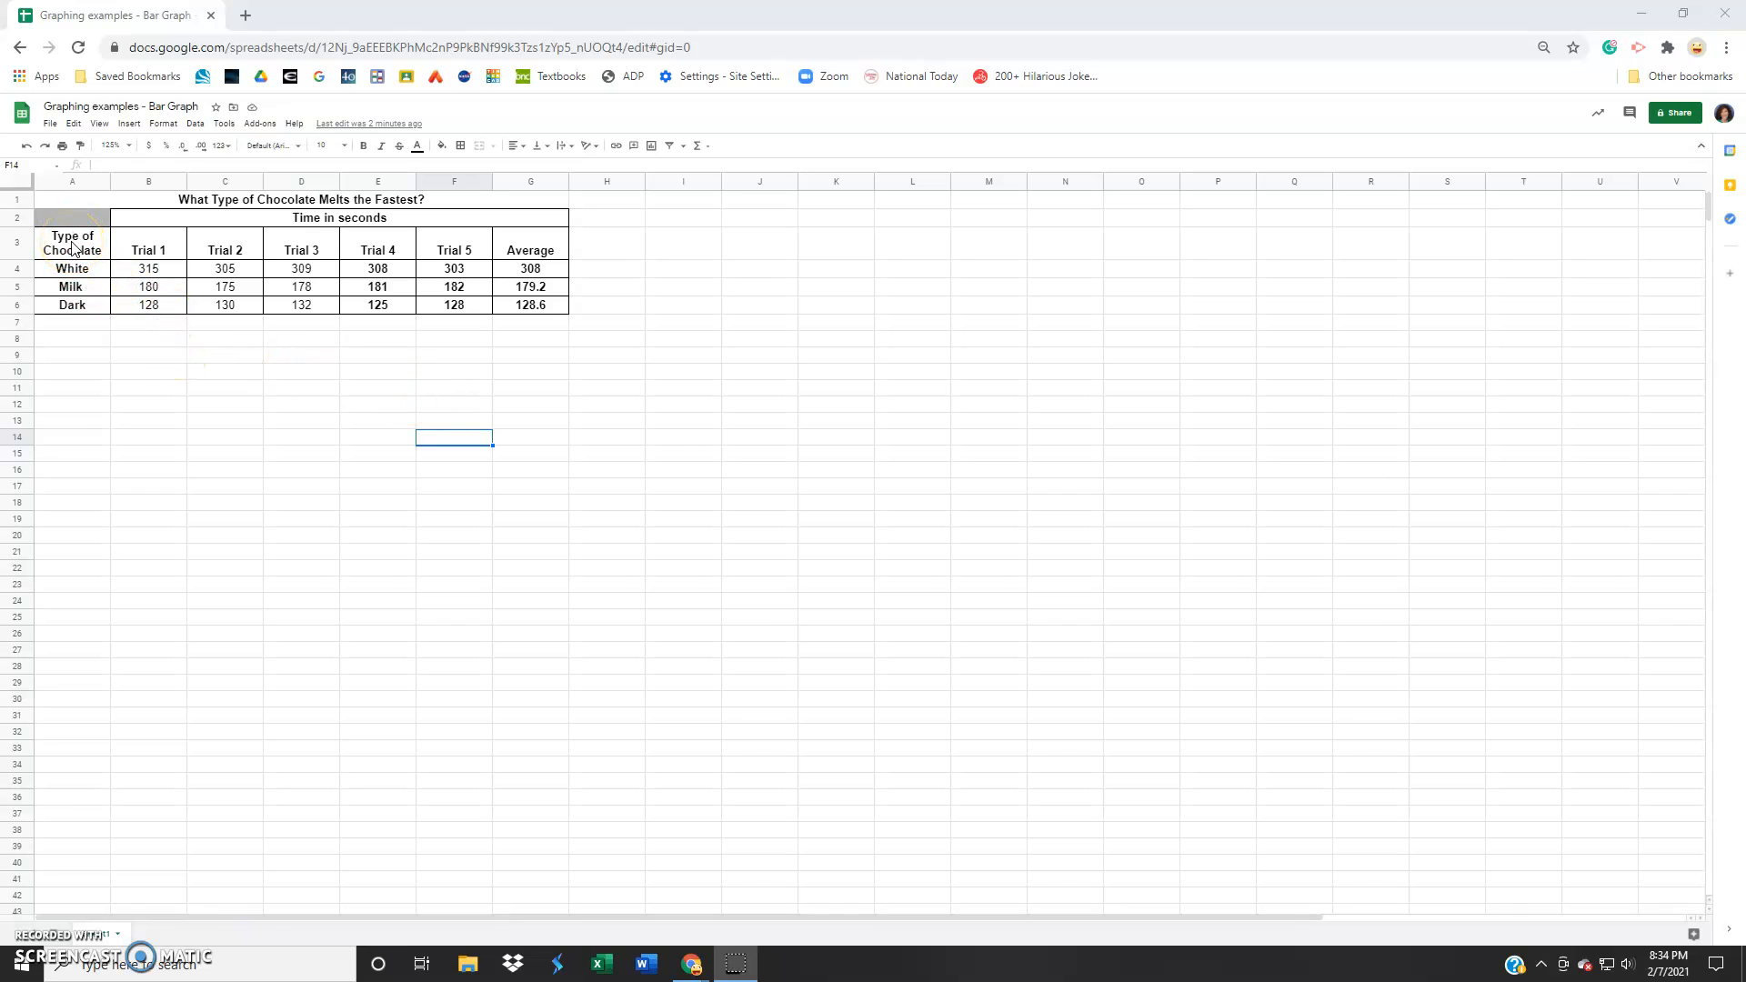
Insert a column chart from the trial data in A3:F6, excluding the Average column, and open the list of chart types.
{"action": "left_click_drag", "start_coordinate": [73, 248], "coordinate": [468, 311]}
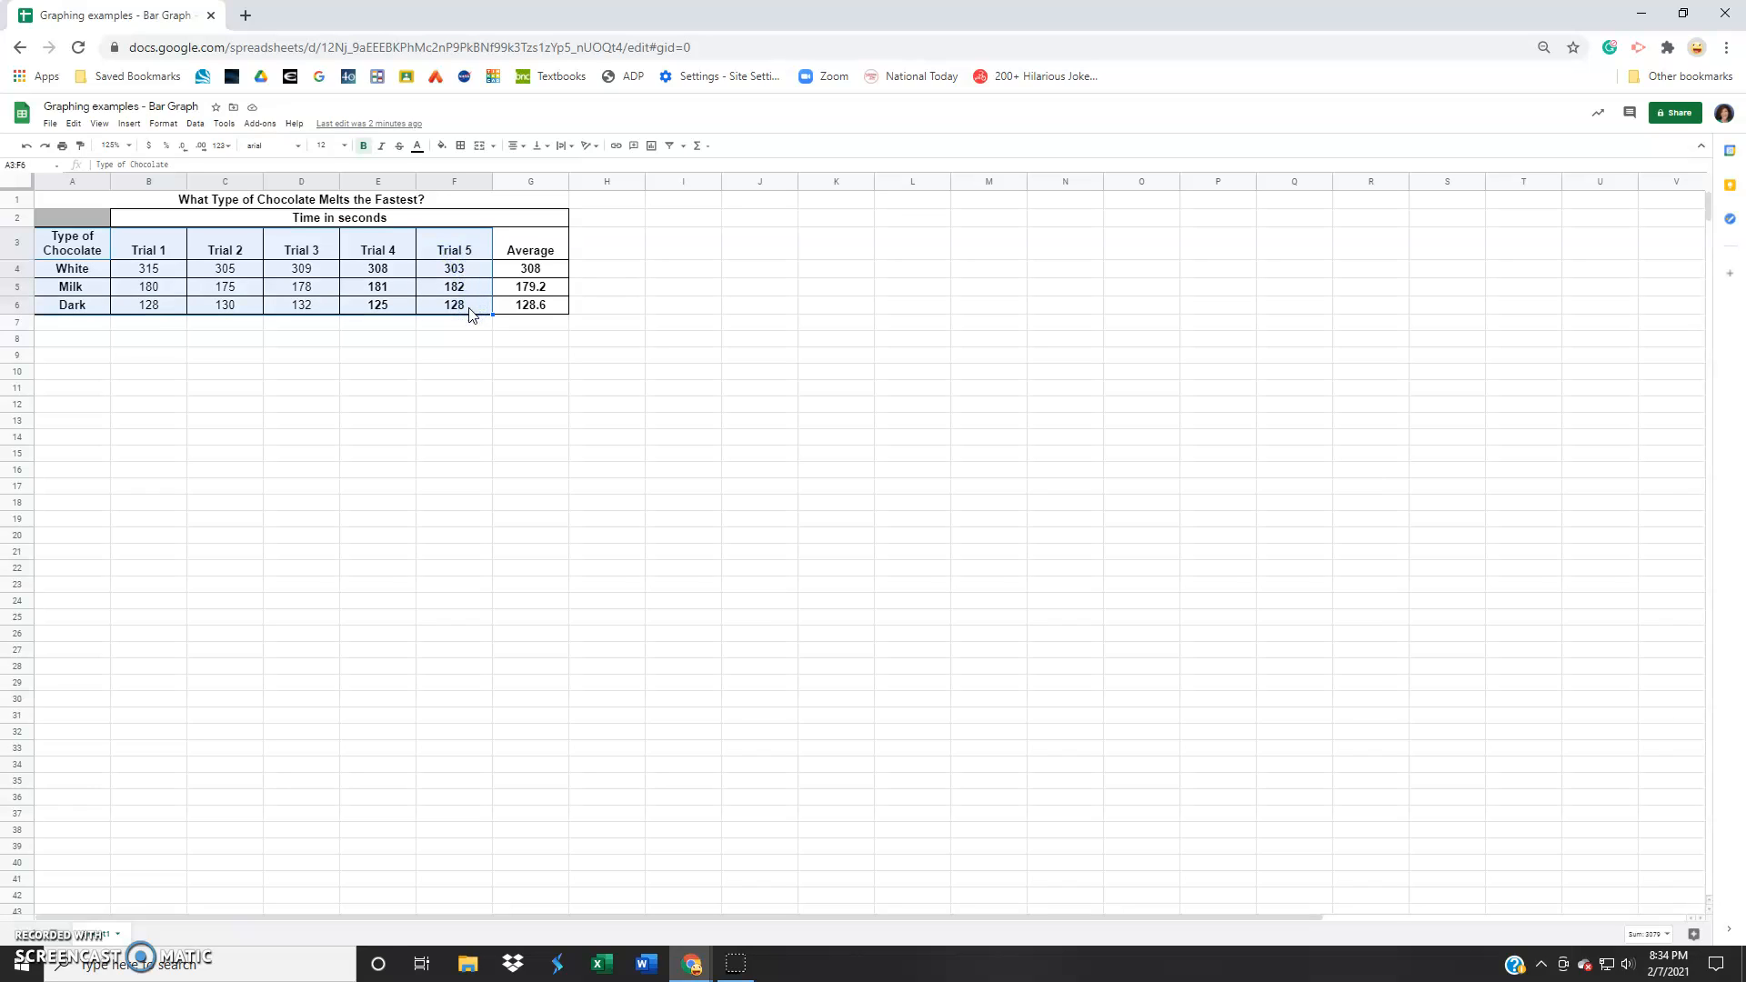
{"action": "left_click", "coordinate": [128, 128]}
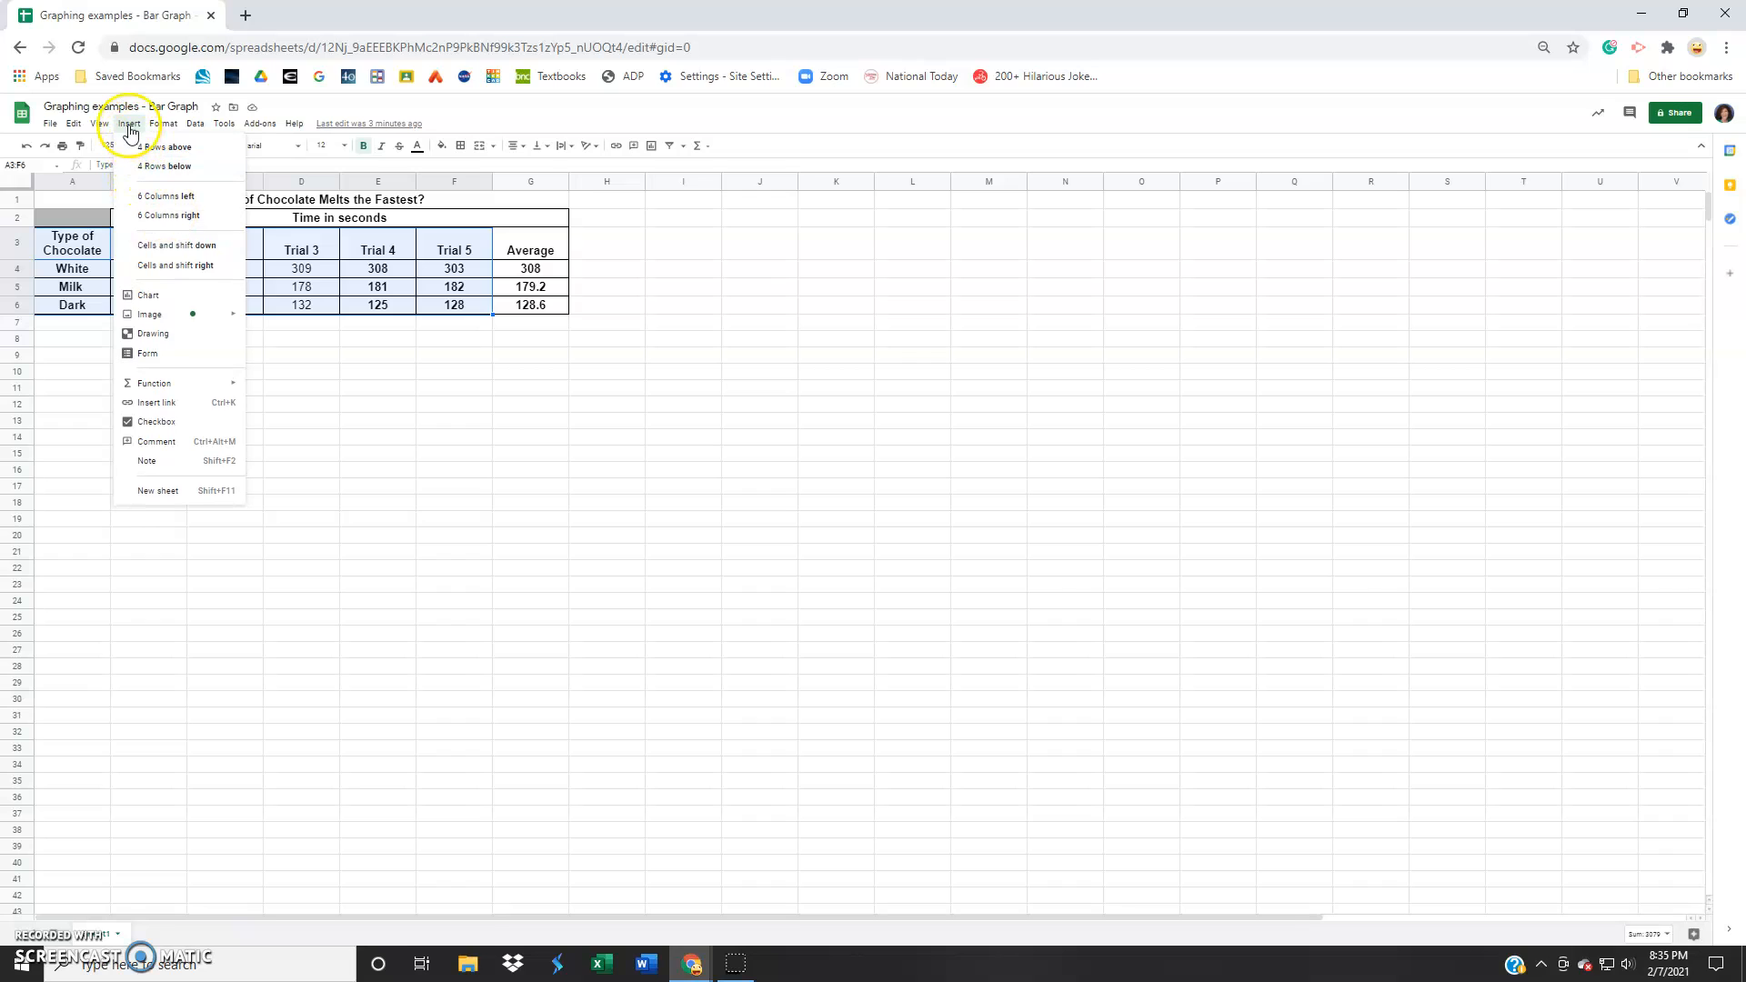
{"action": "left_click", "coordinate": [146, 298]}
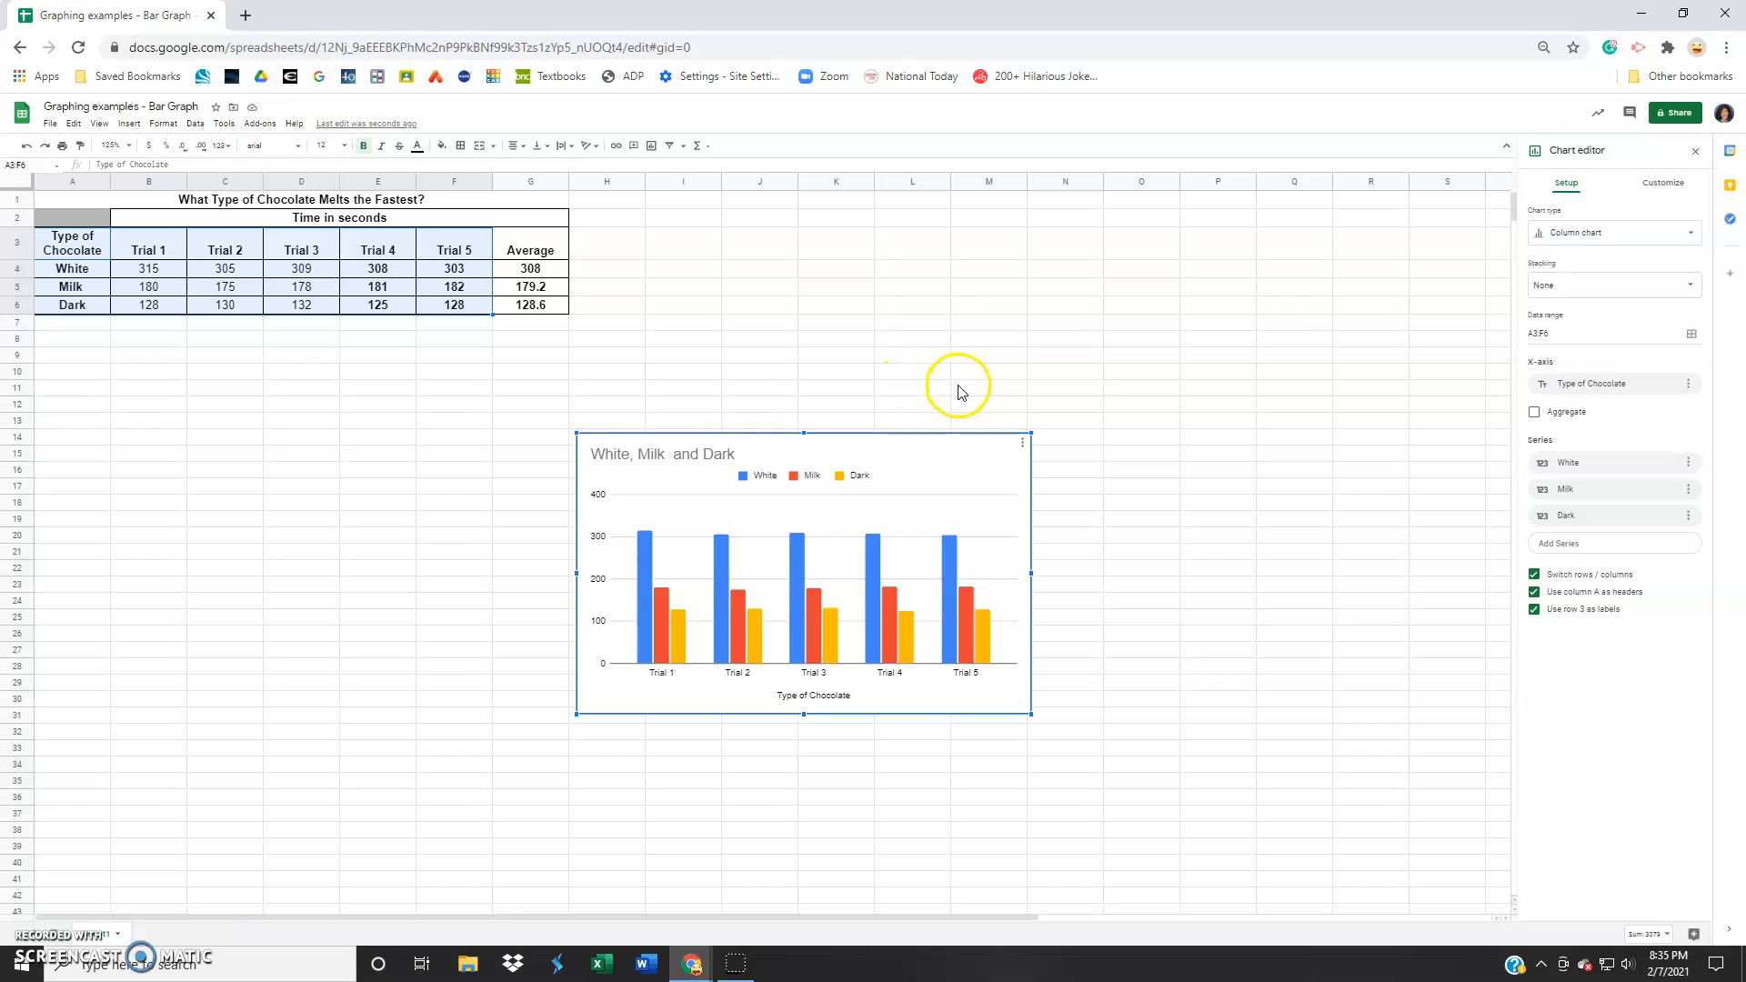
{"action": "left_click", "coordinate": [1665, 242]}
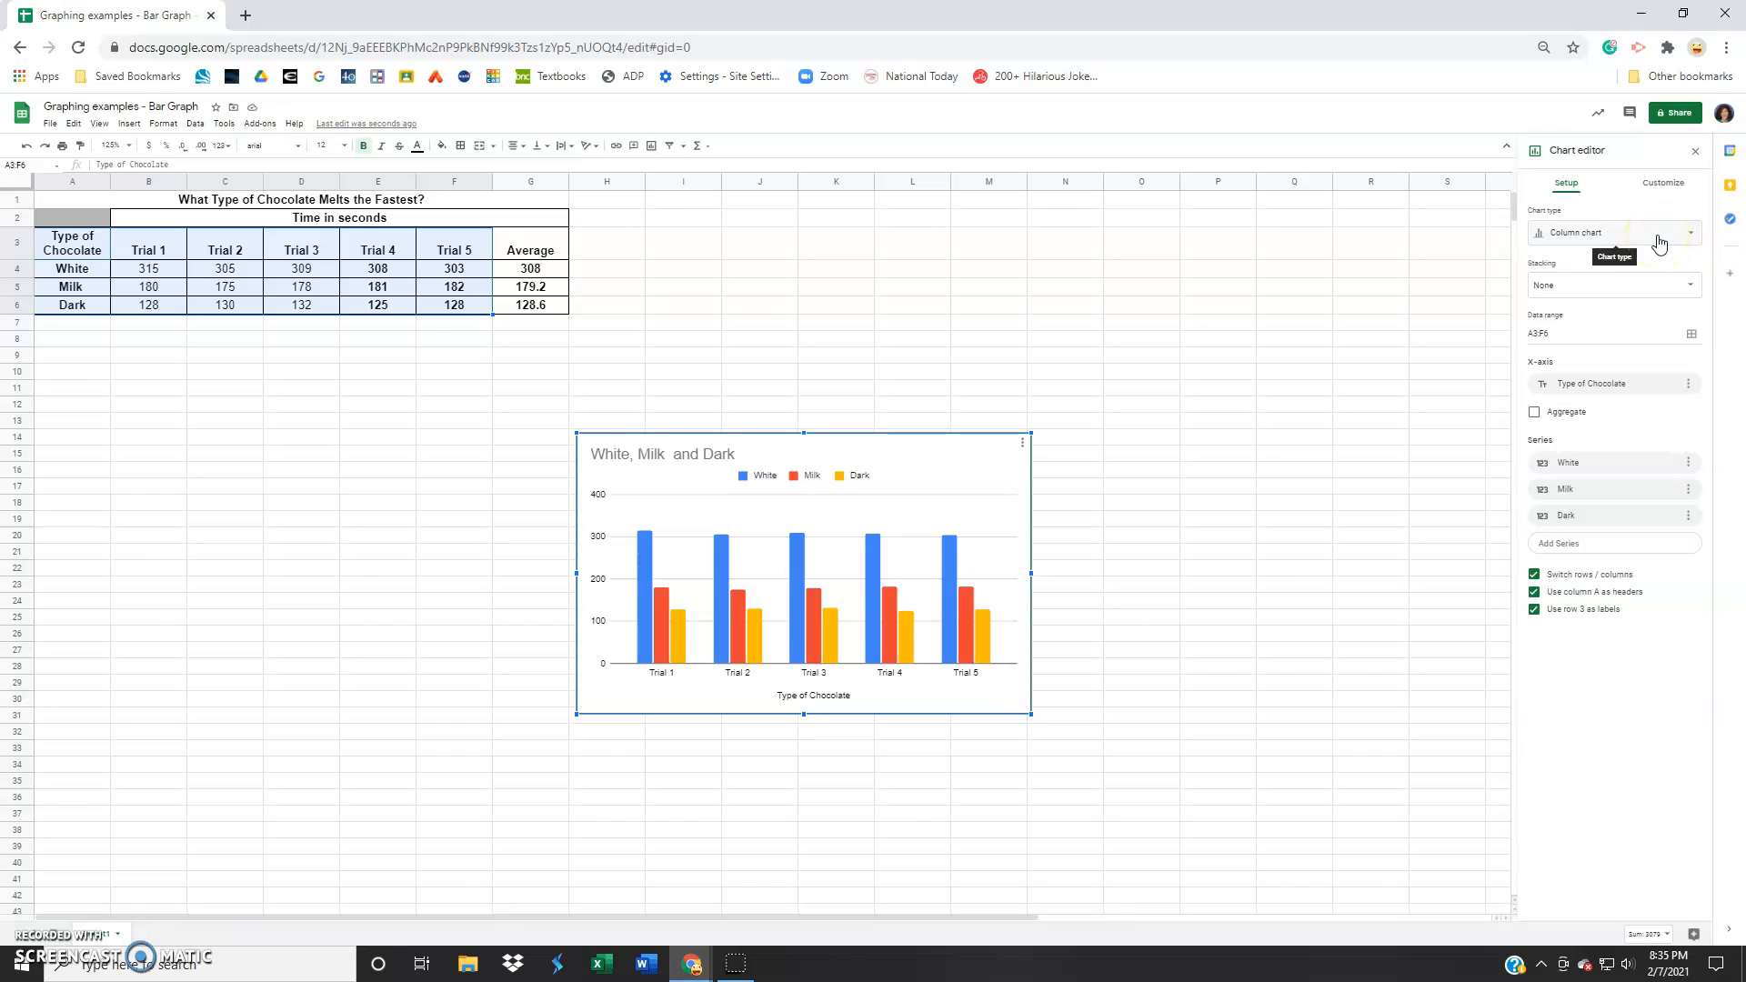
{"action": "left_click", "coordinate": [1691, 239]}
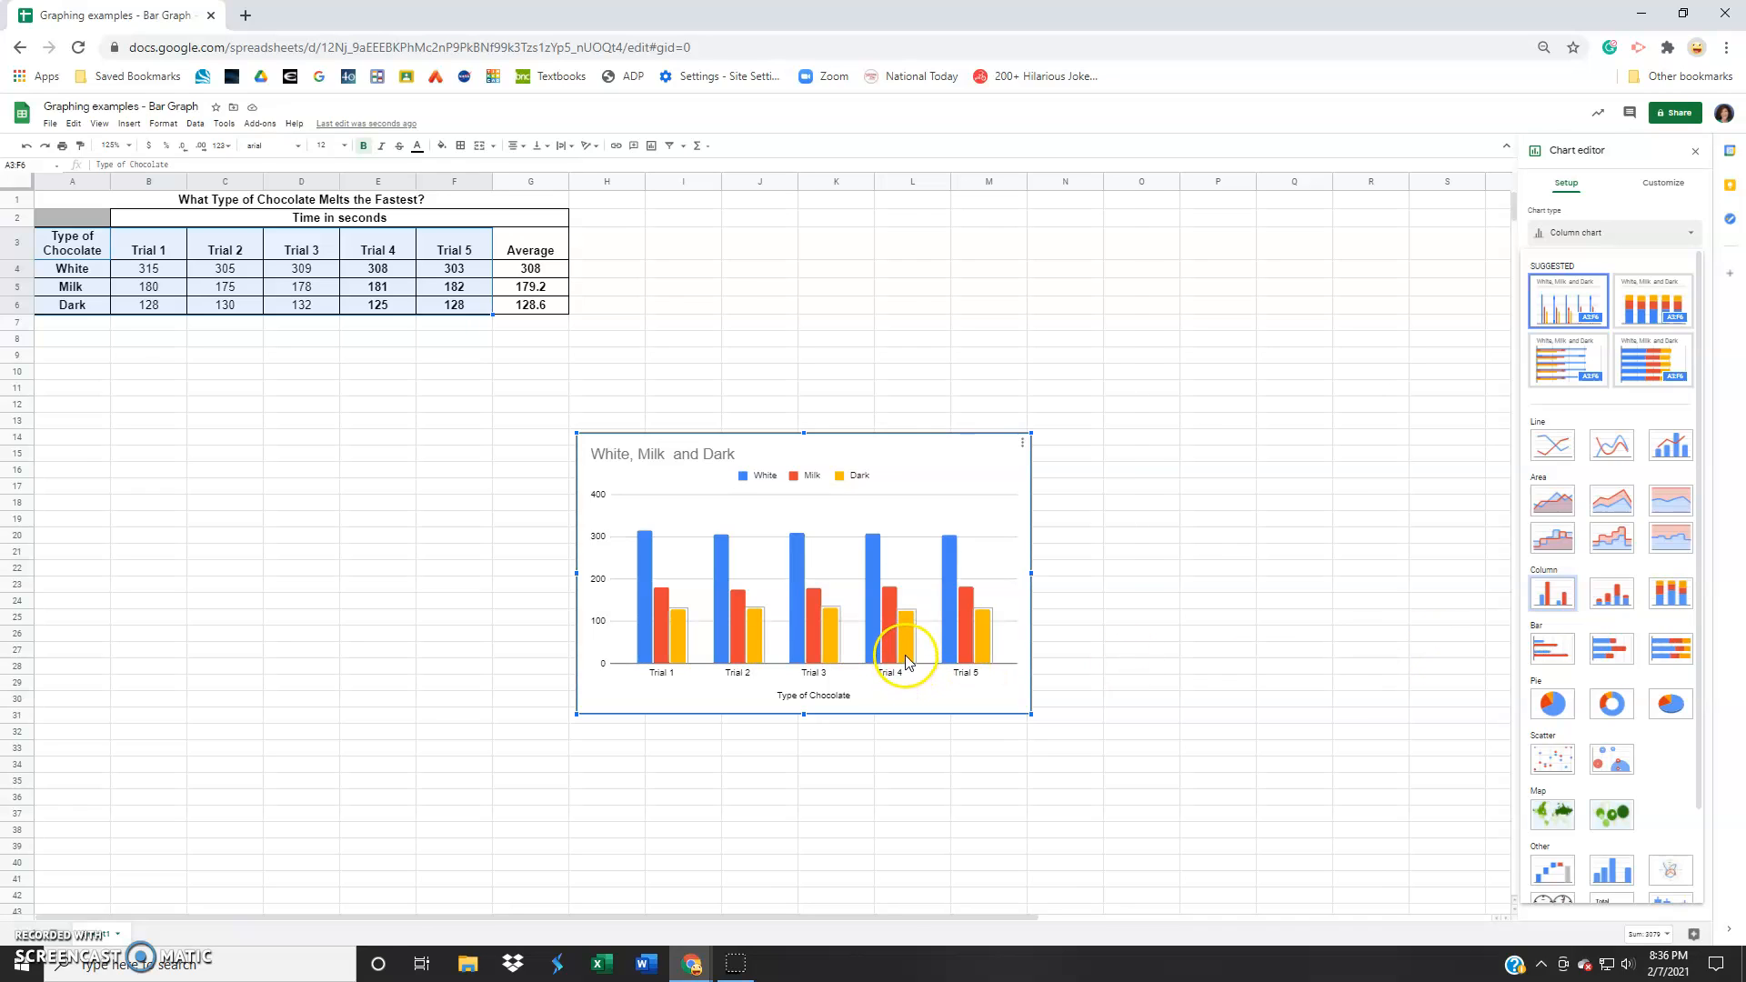
Clear the chart's default title text in the chart and axis title settings.
{"action": "left_click", "coordinate": [1664, 190]}
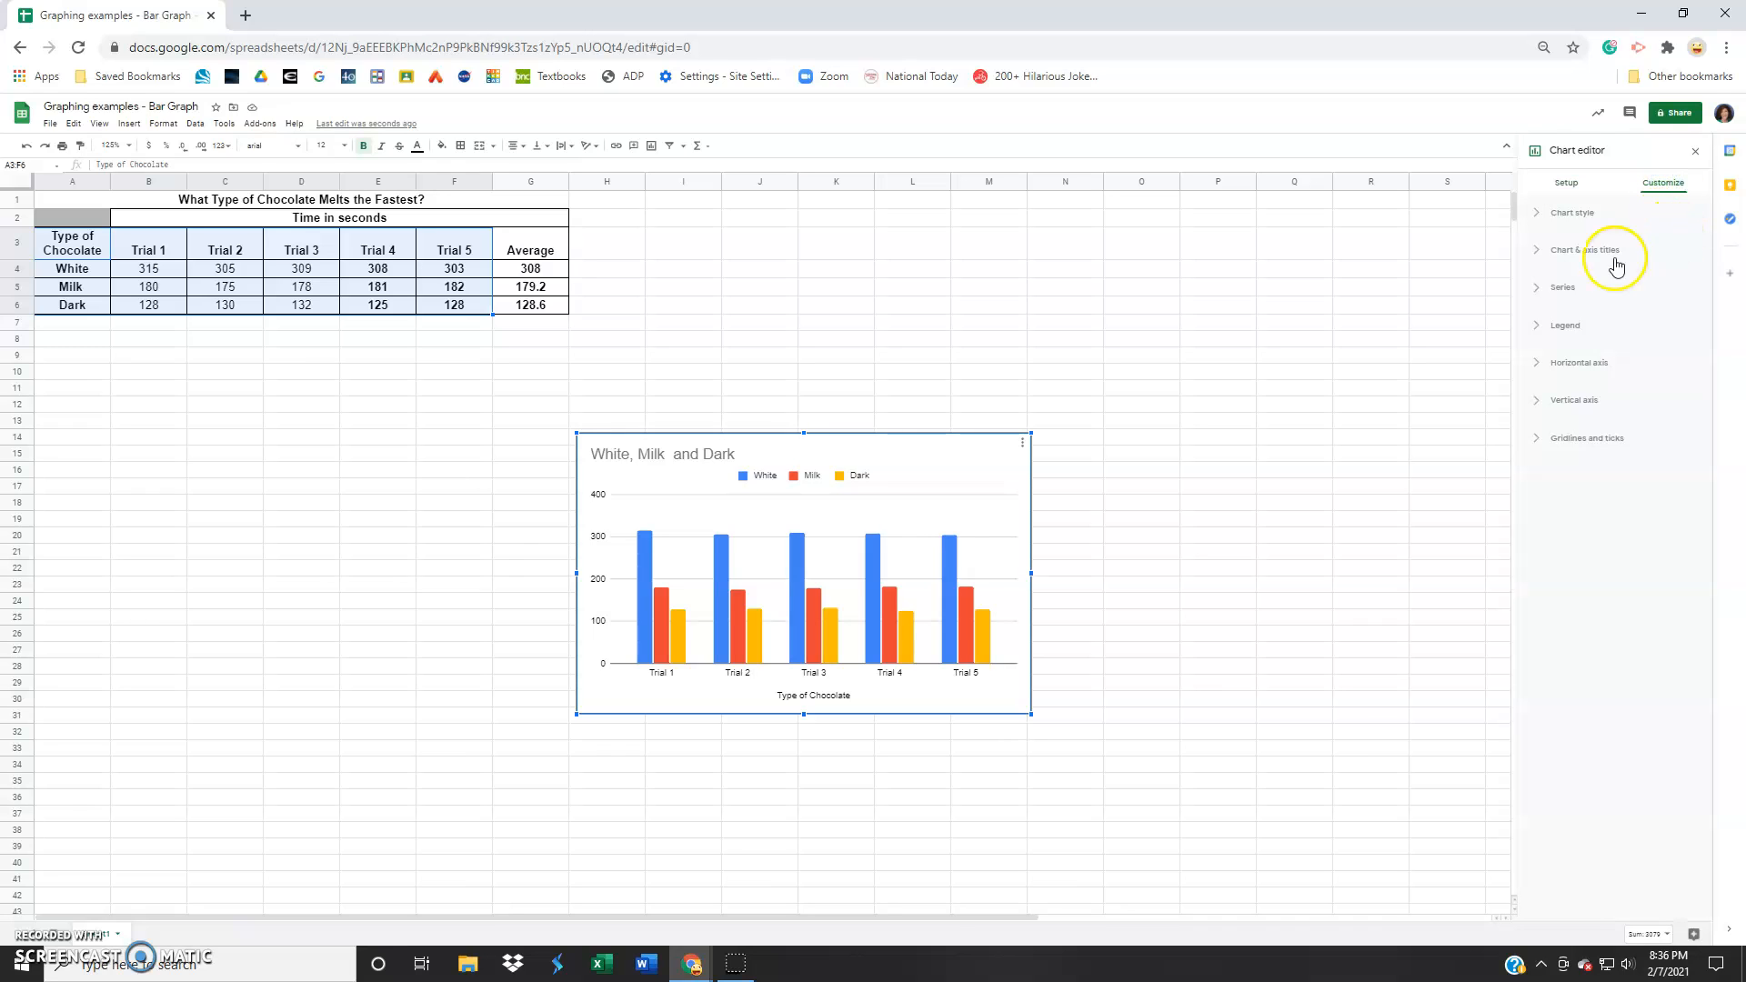
{"action": "left_click", "coordinate": [601, 459]}
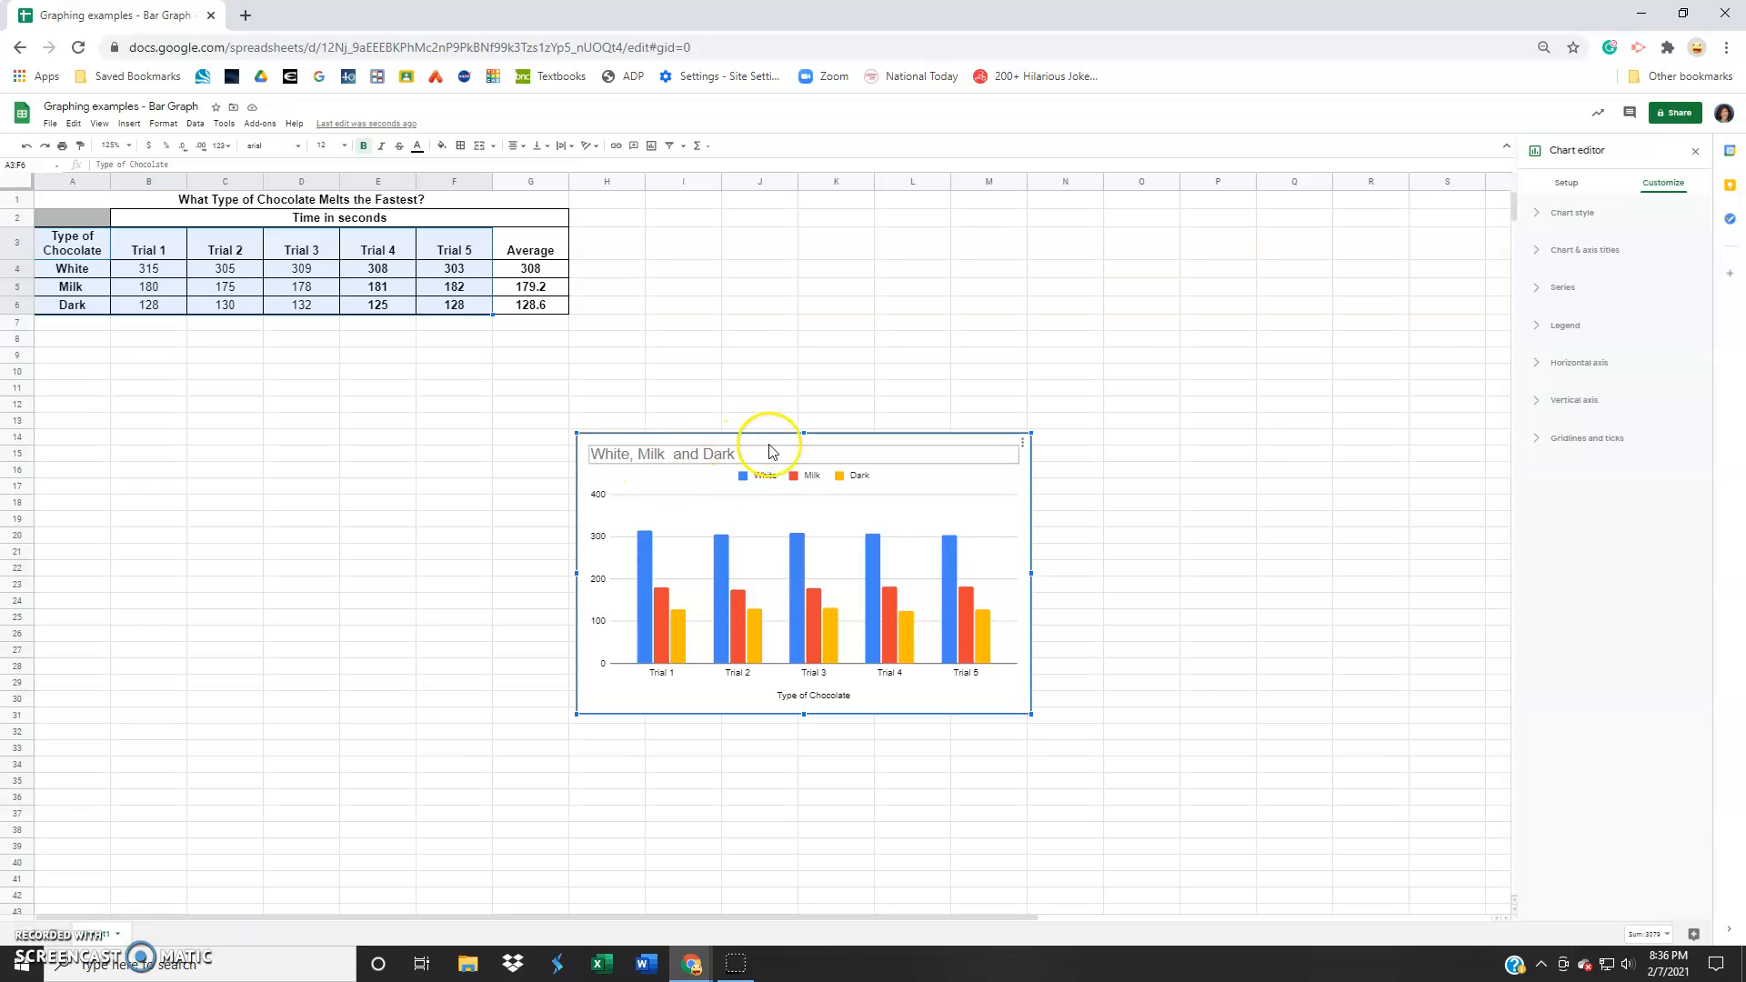
{"action": "left_click", "coordinate": [1537, 258]}
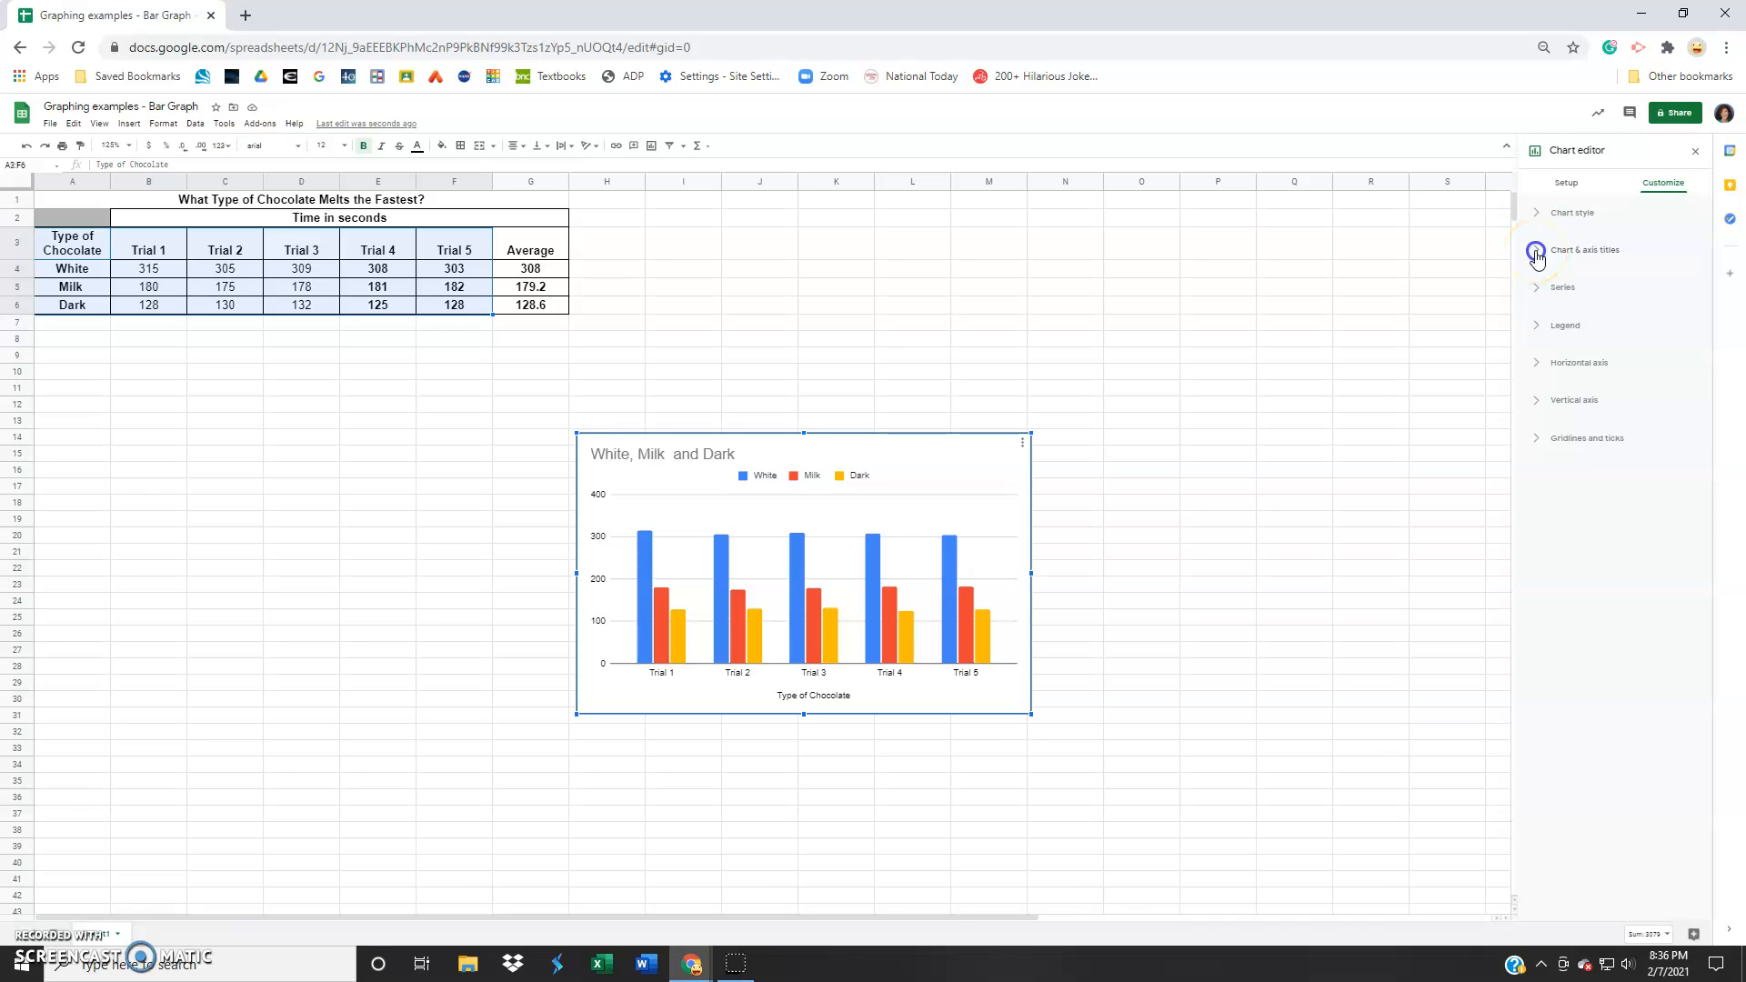
{"action": "left_click", "coordinate": [1692, 293]}
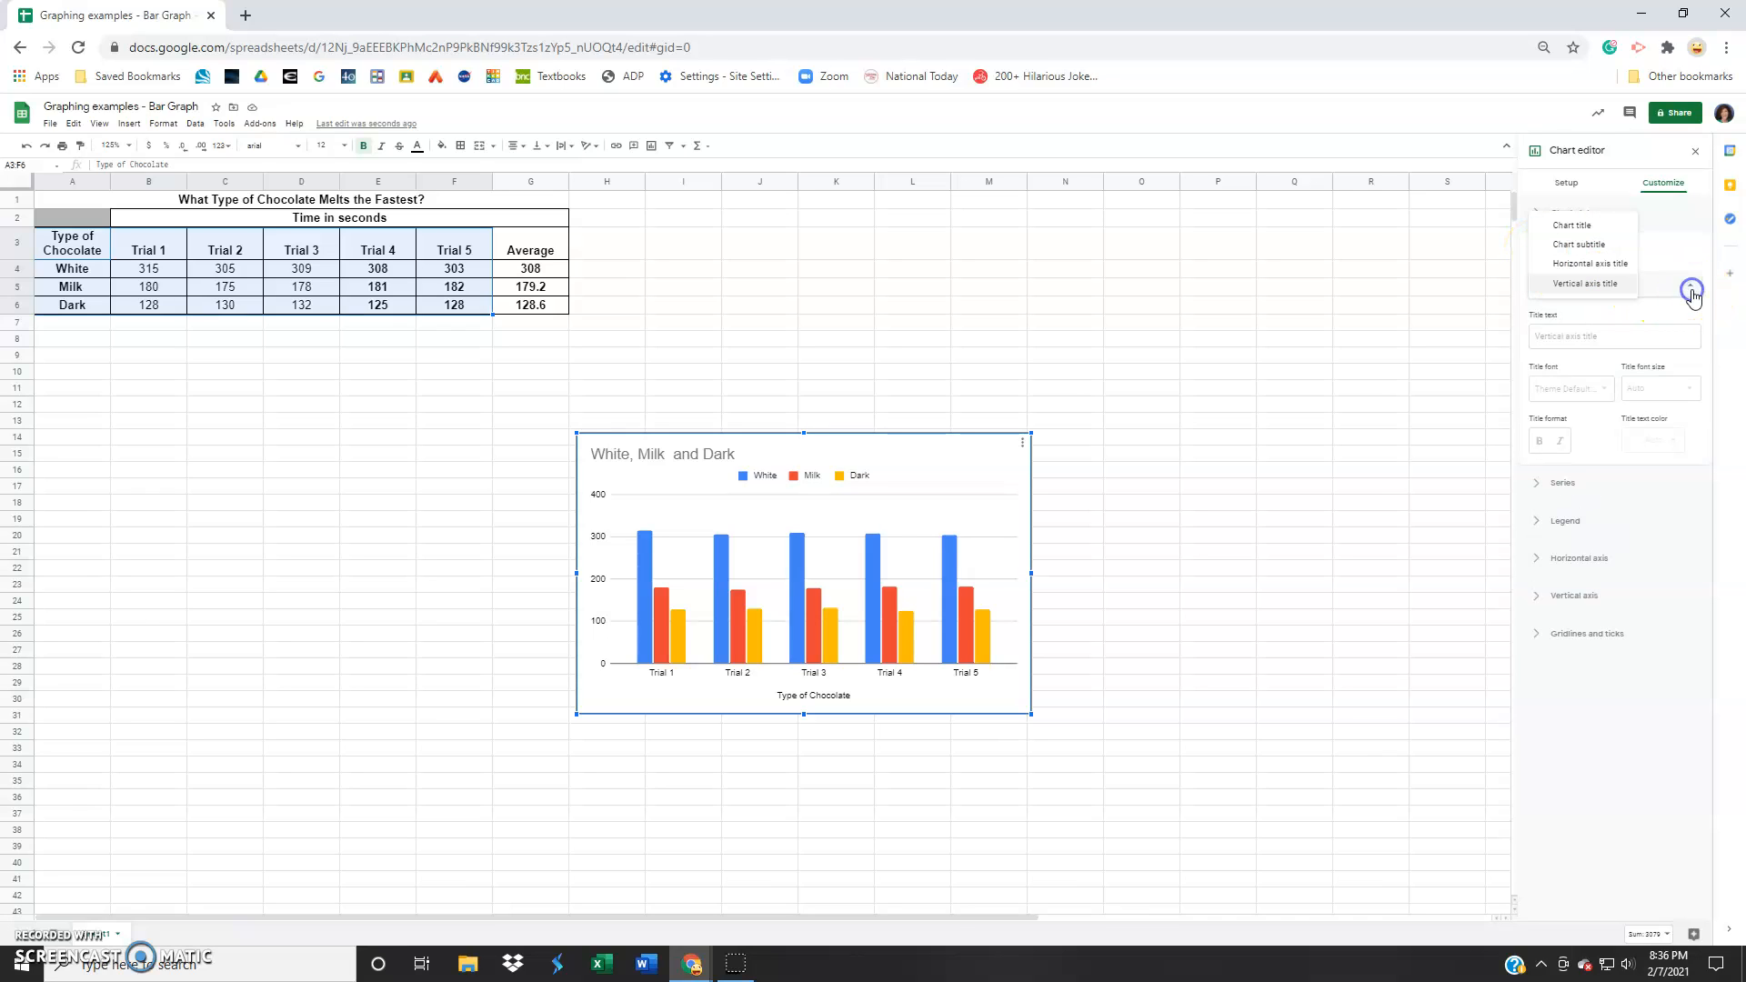
{"action": "left_click", "coordinate": [1594, 232]}
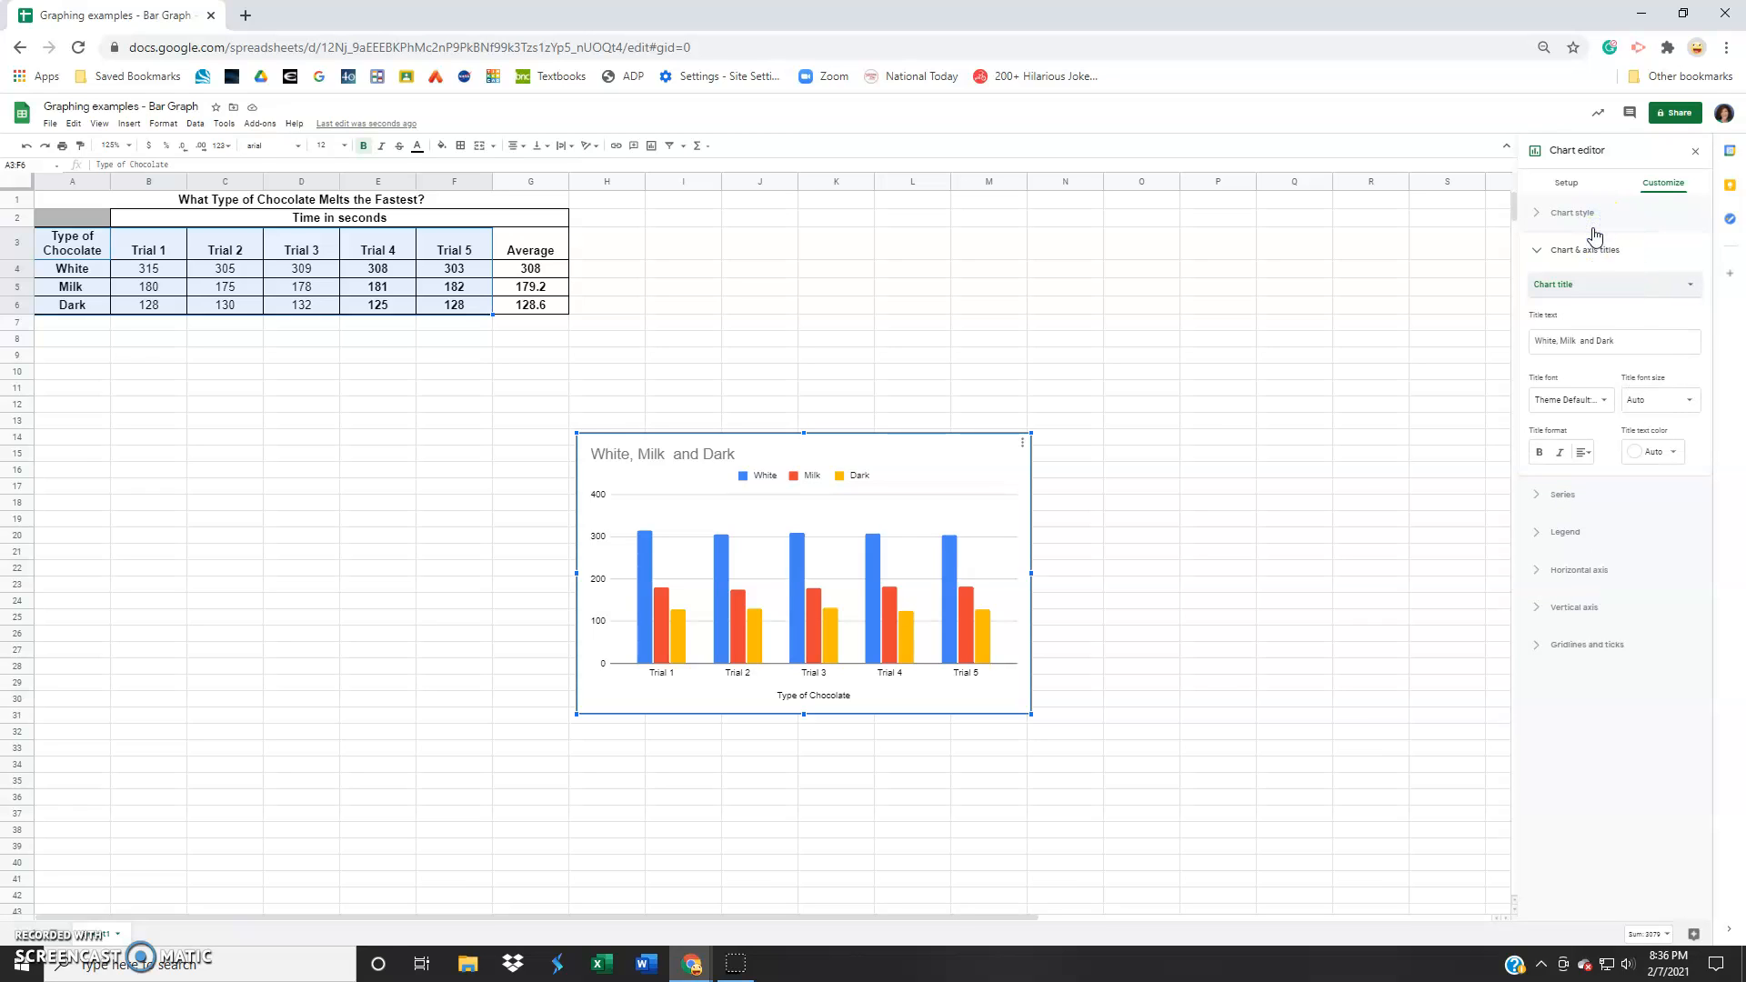
{"action": "left_click", "coordinate": [1625, 339]}
{"action": "left_click_drag", "start_coordinate": [1625, 338], "coordinate": [1525, 344]}
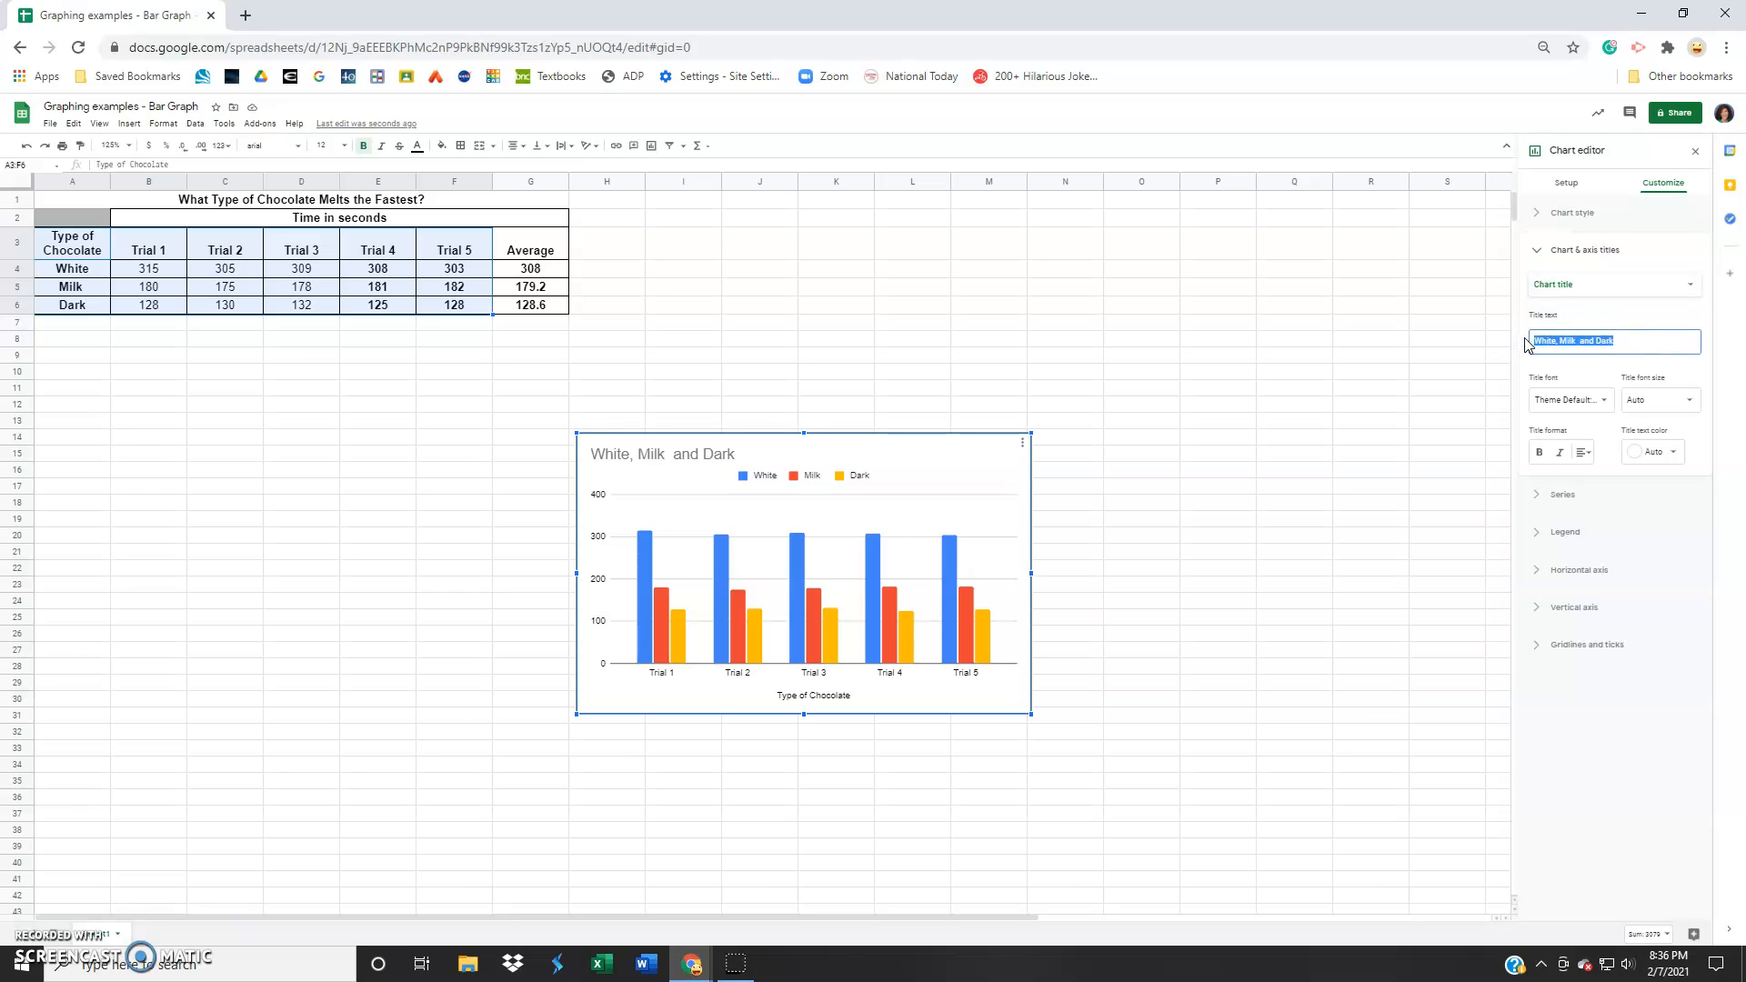
{"action": "key", "text": "BackSpace"}
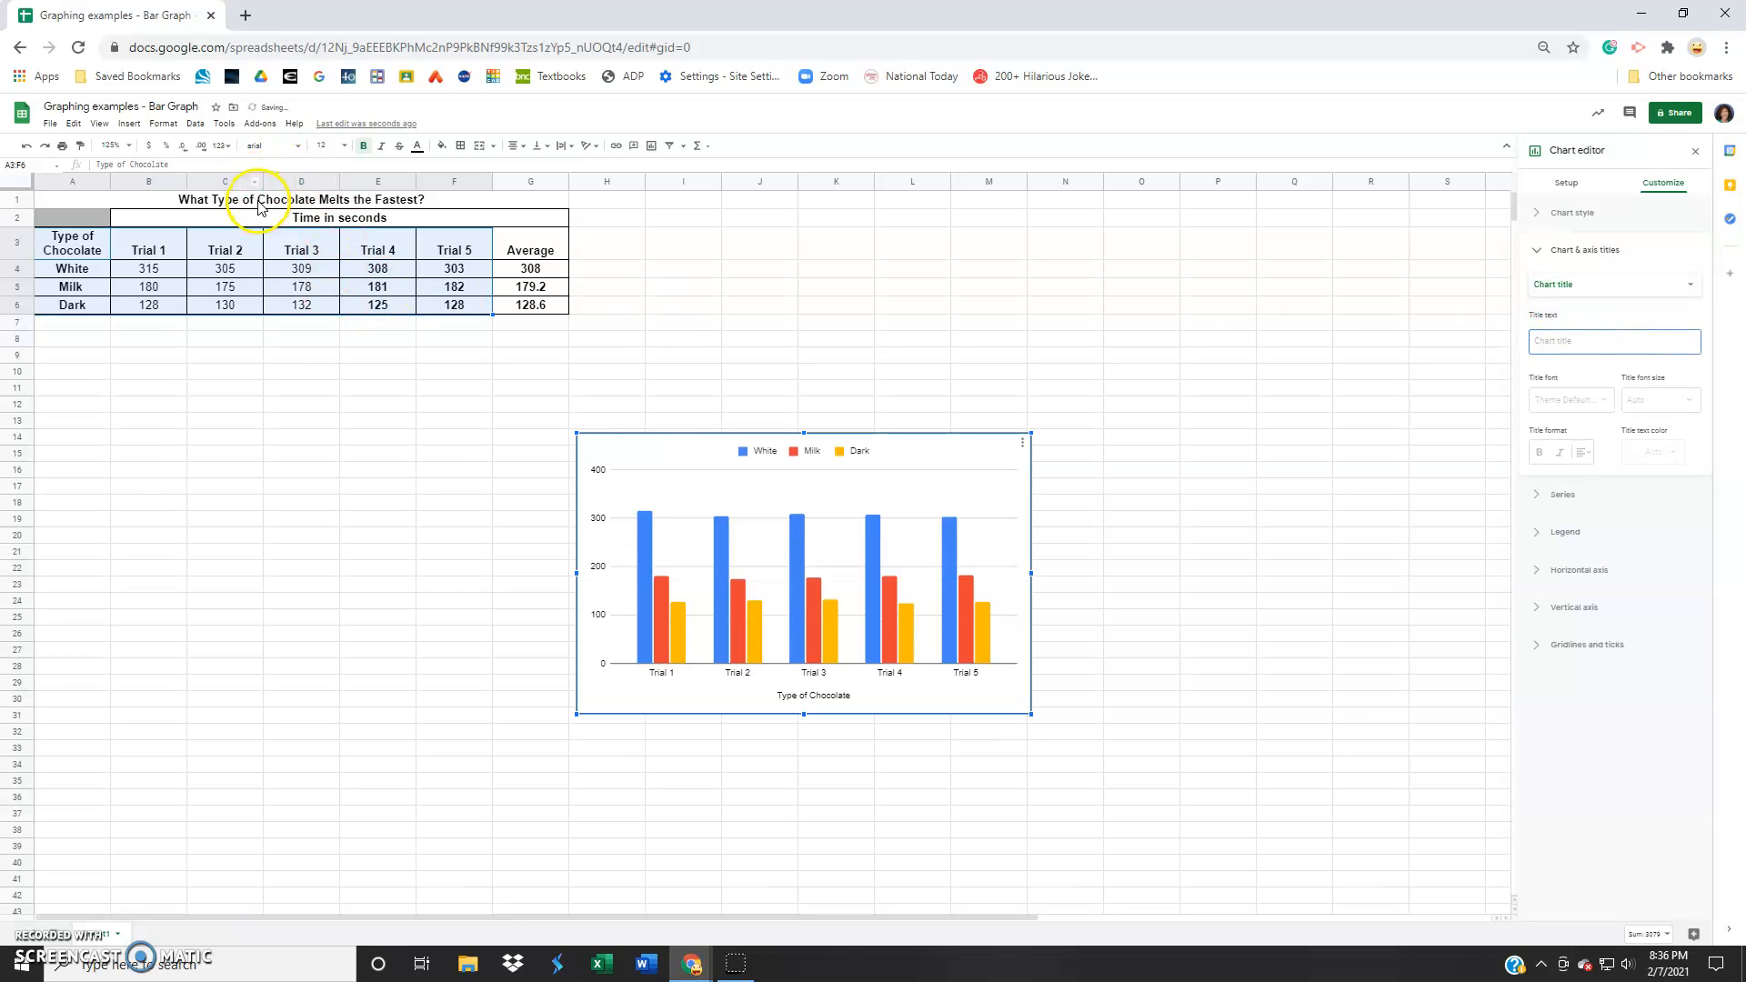
Copy the text "What Type of Chocolate Melts the Fastest?" from the merged title cell in row 1.
{"action": "left_click", "coordinate": [258, 206]}
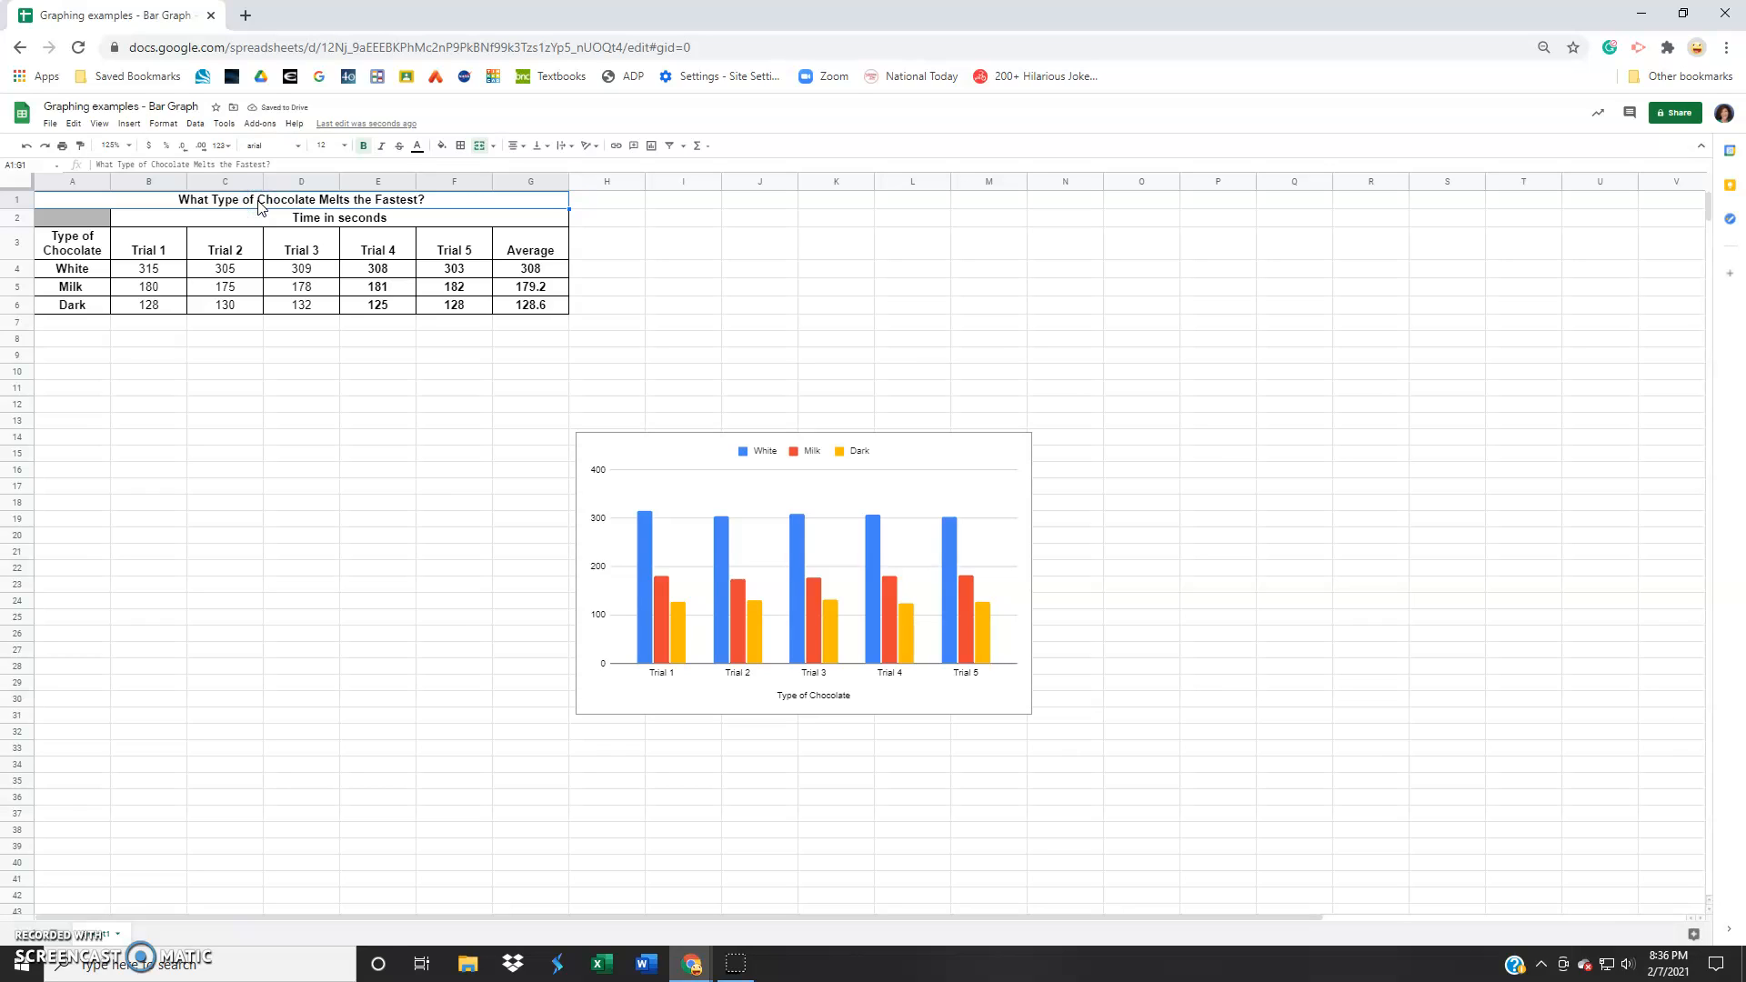
{"action": "left_click_drag", "start_coordinate": [276, 164], "coordinate": [74, 169]}
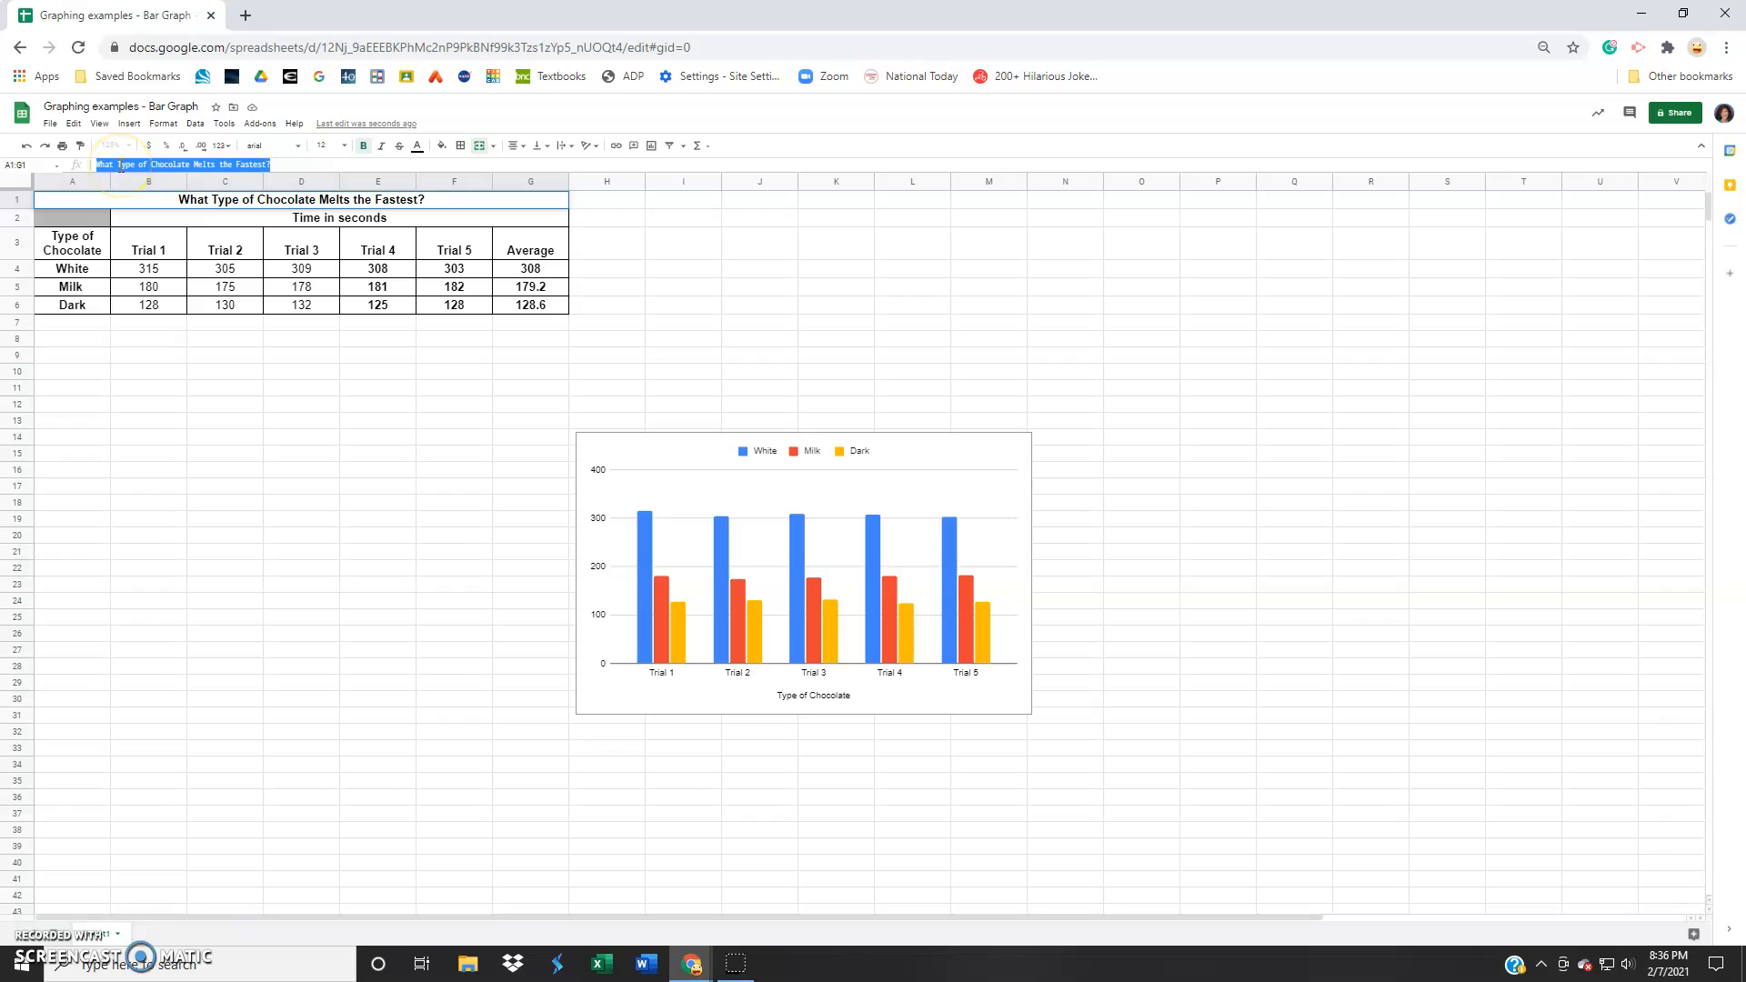
{"action": "right_click", "coordinate": [121, 167]}
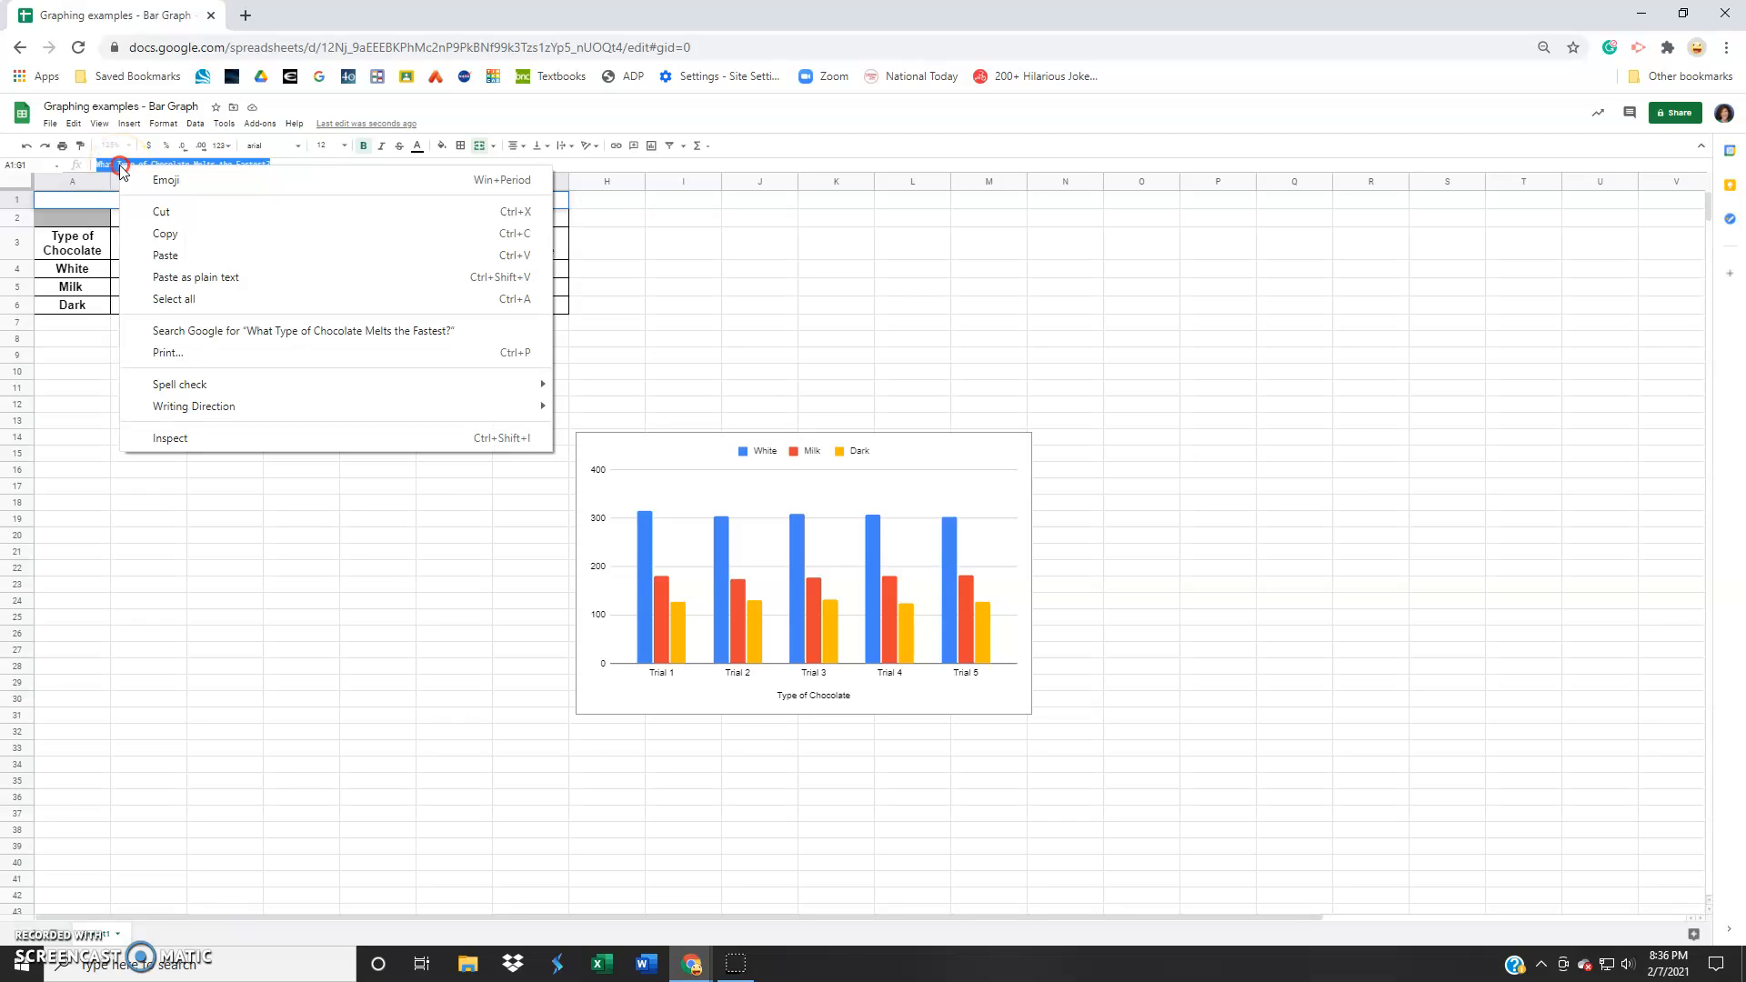
{"action": "left_click", "coordinate": [165, 238]}
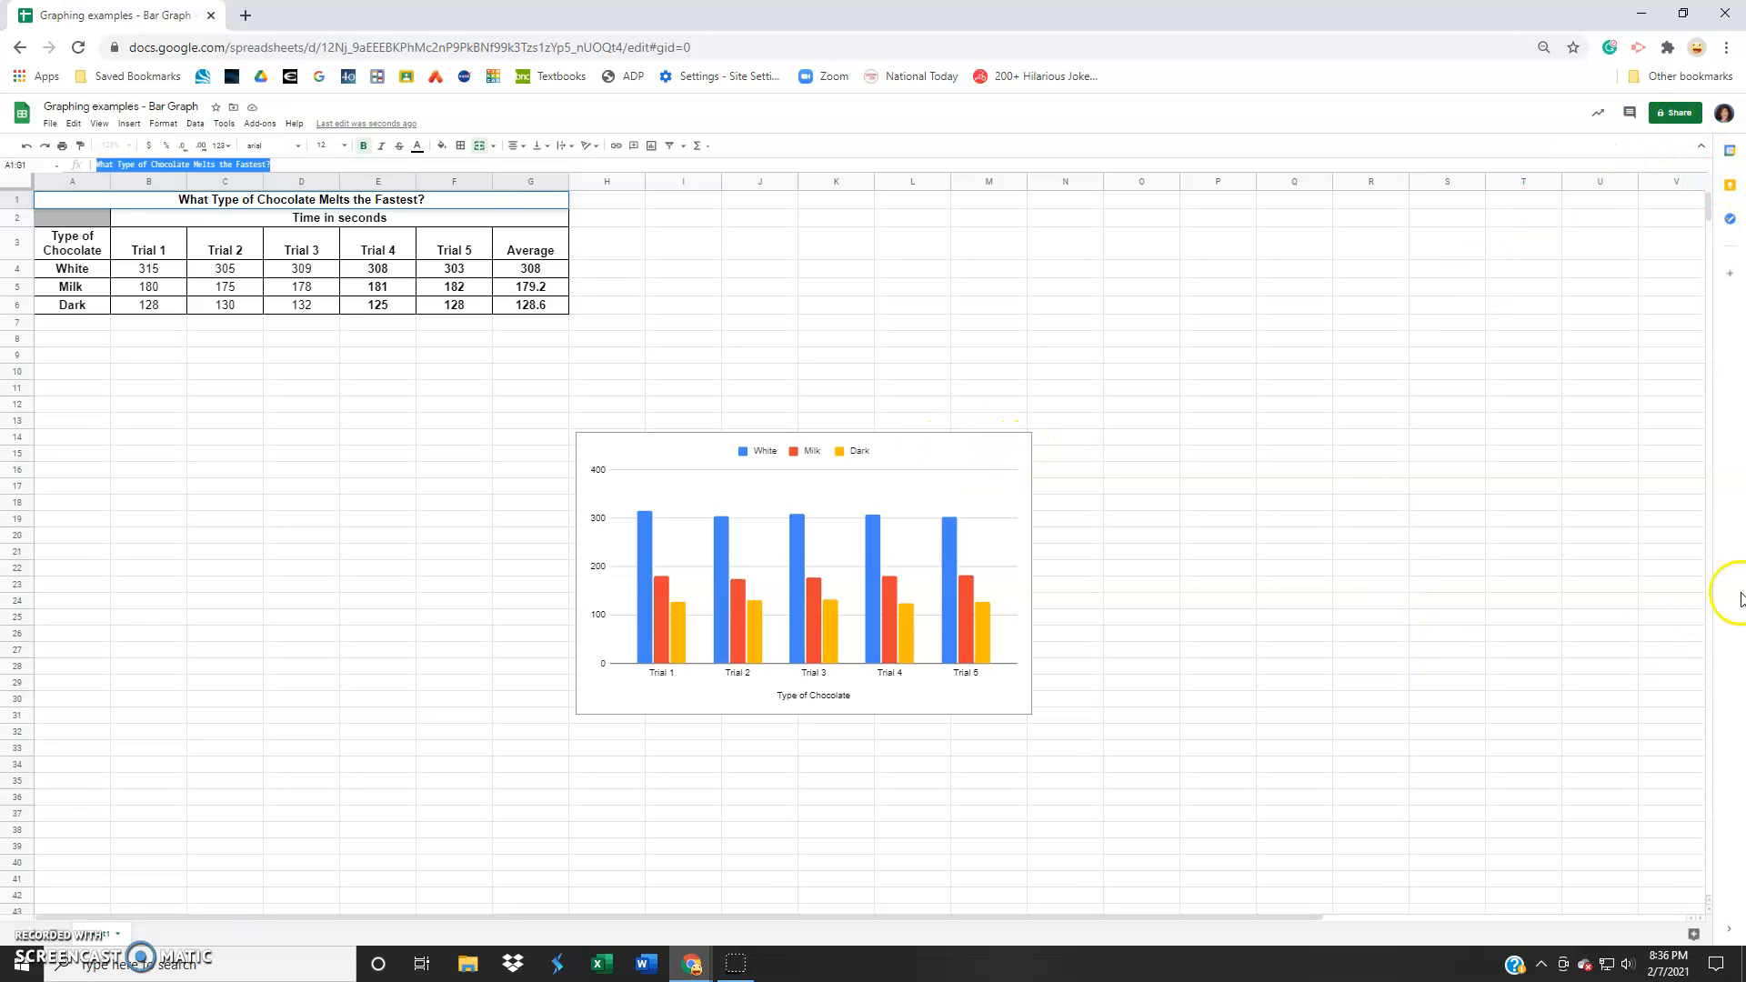
Reopen the chart for editing and paste "What Type of Chocolate Melts the Fastest?" as its chart title.
{"action": "left_click", "coordinate": [1002, 450]}
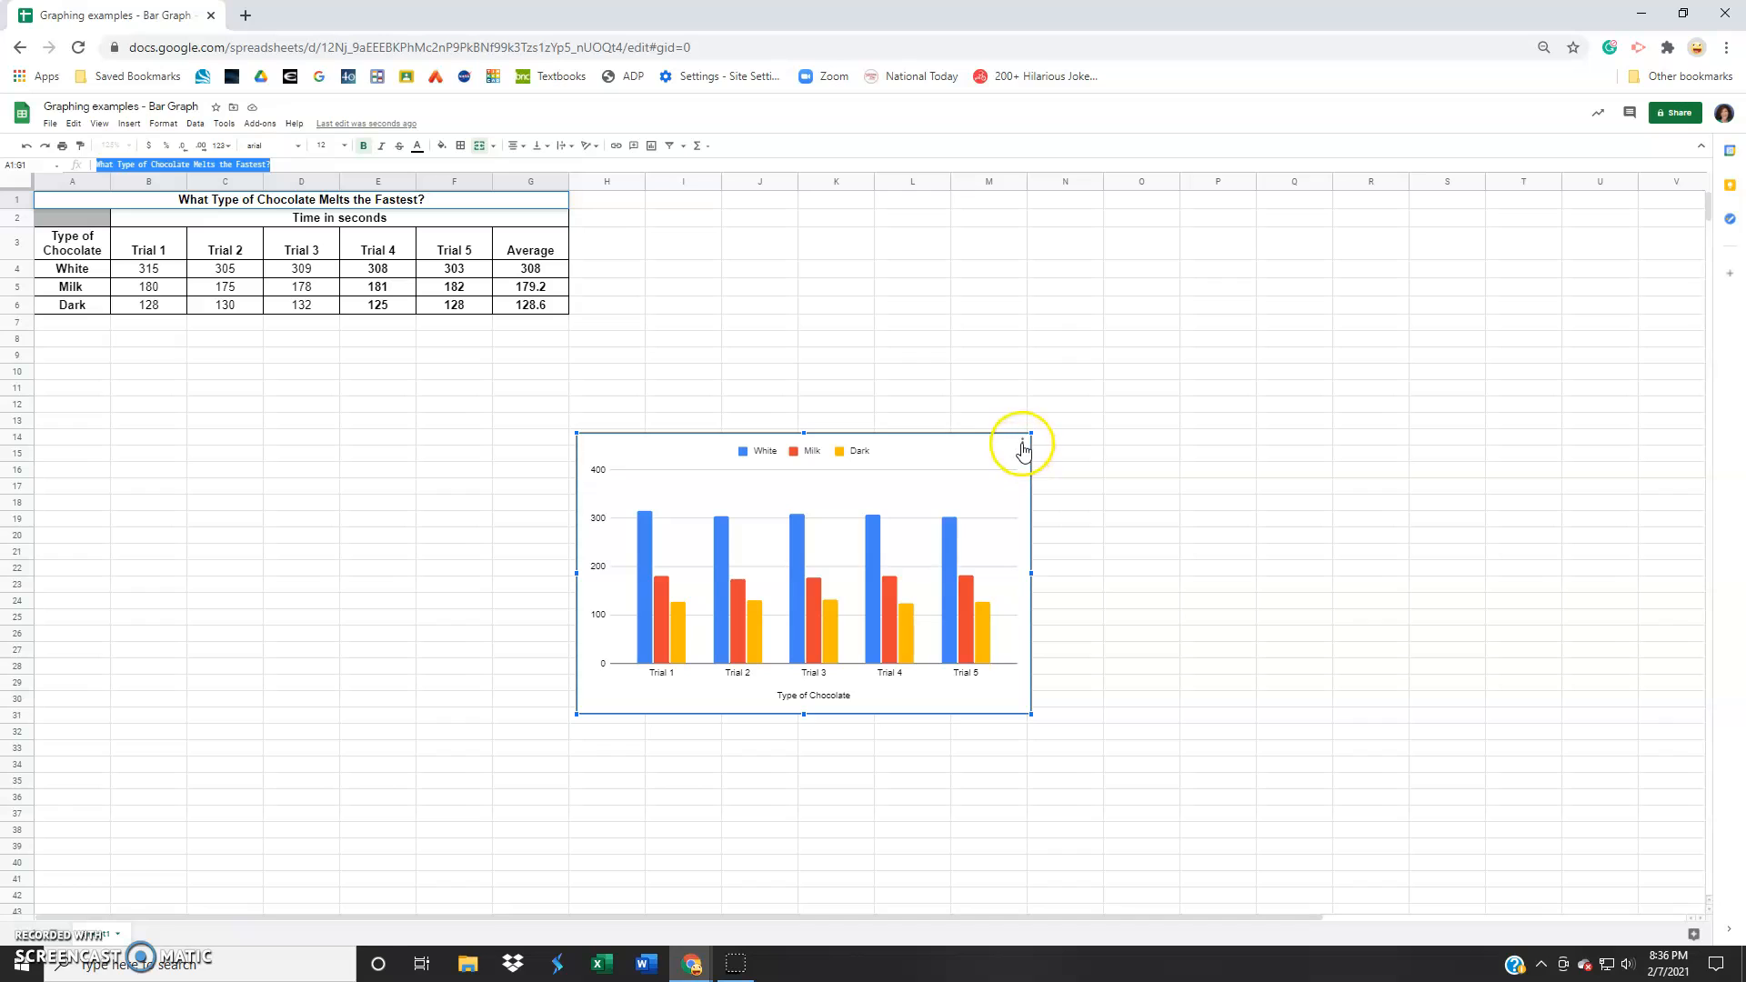
{"action": "left_click", "coordinate": [1022, 443]}
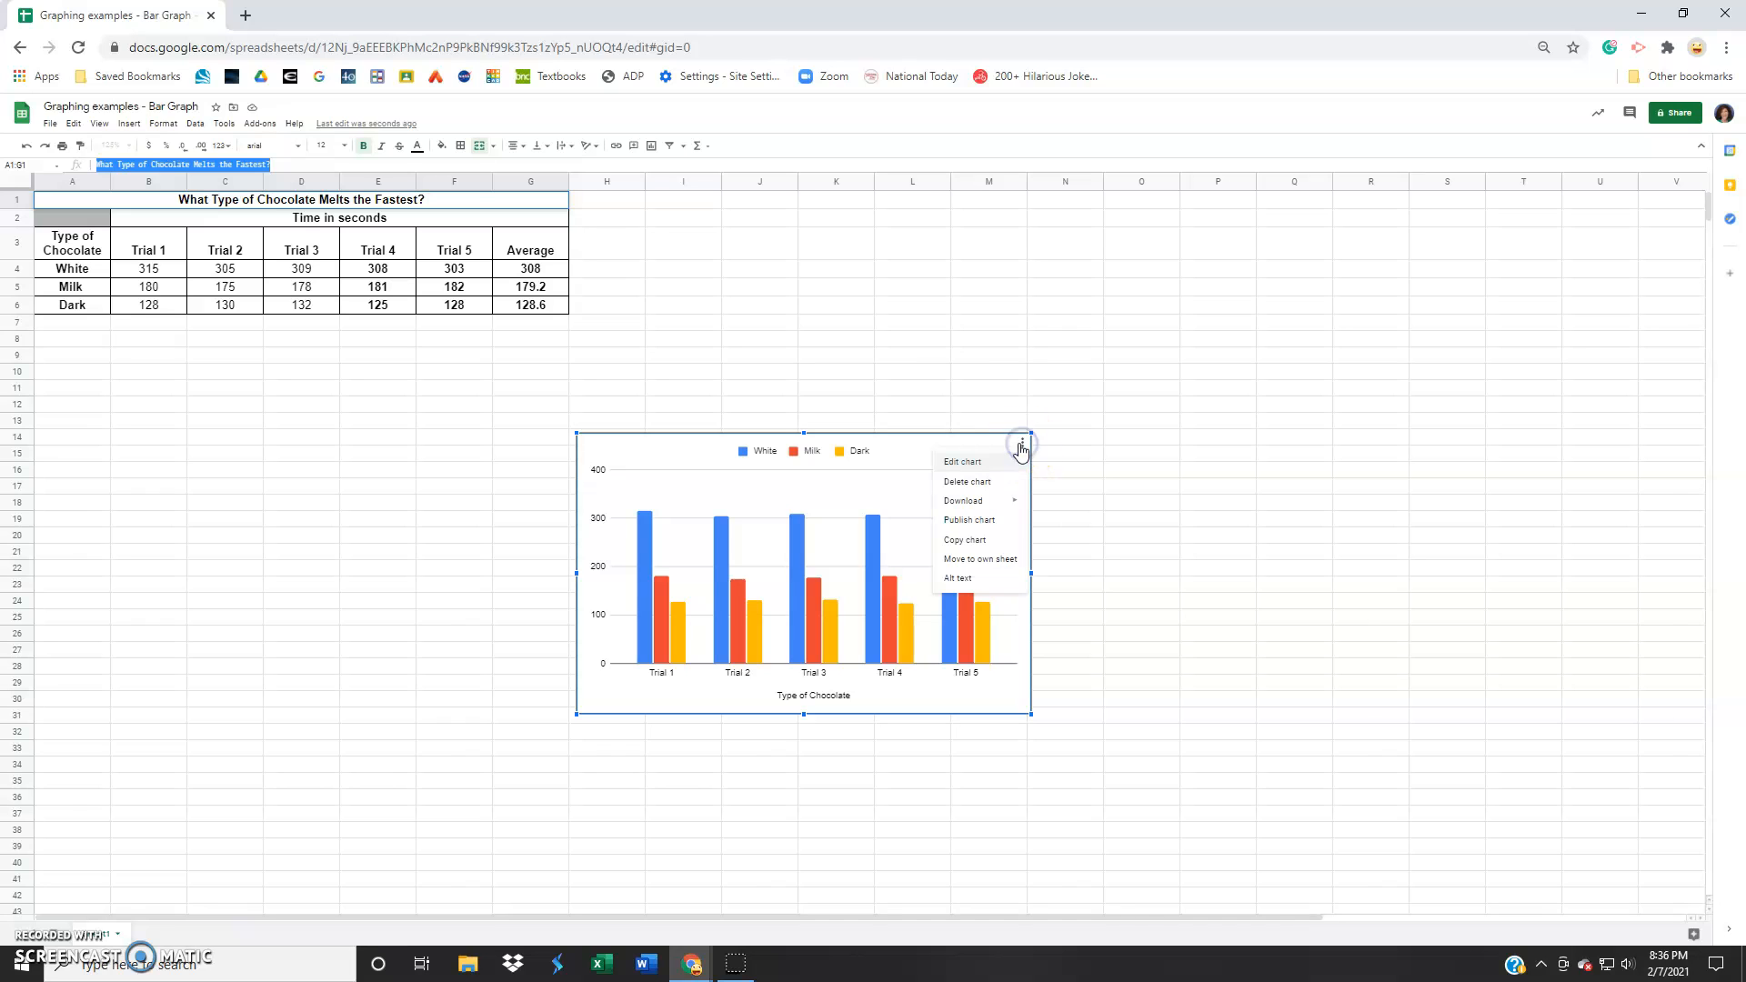
{"action": "left_click", "coordinate": [970, 462]}
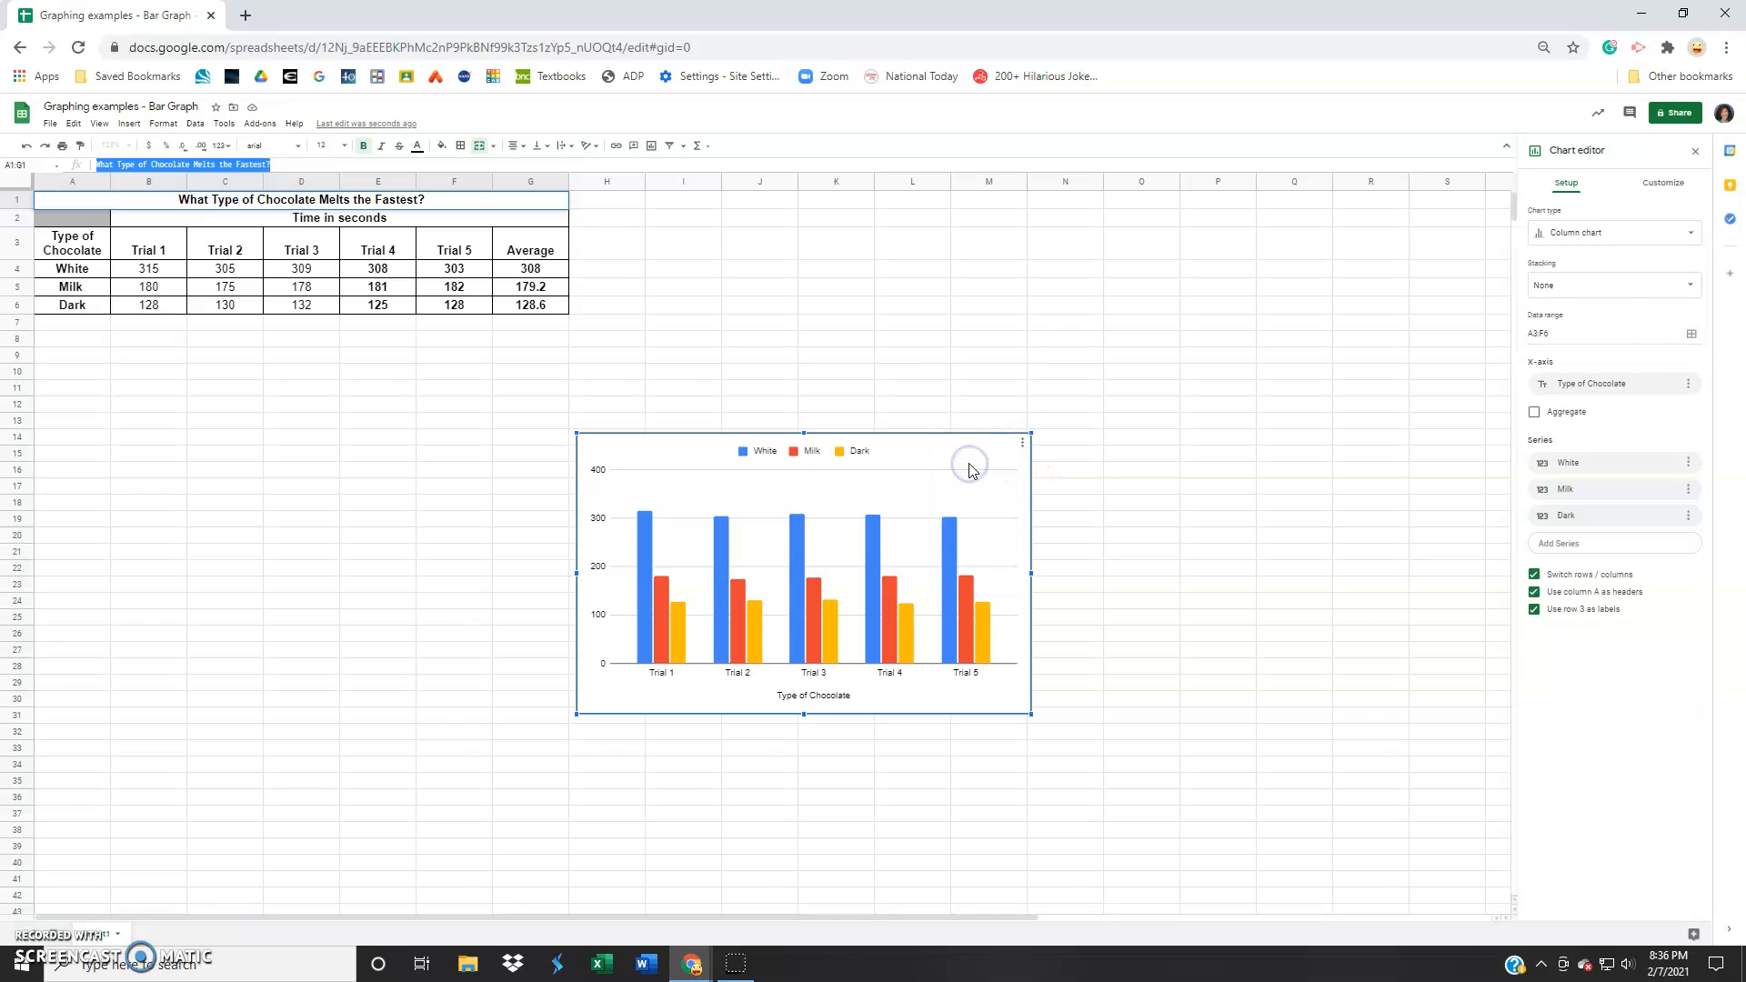
{"action": "left_click", "coordinate": [1663, 183]}
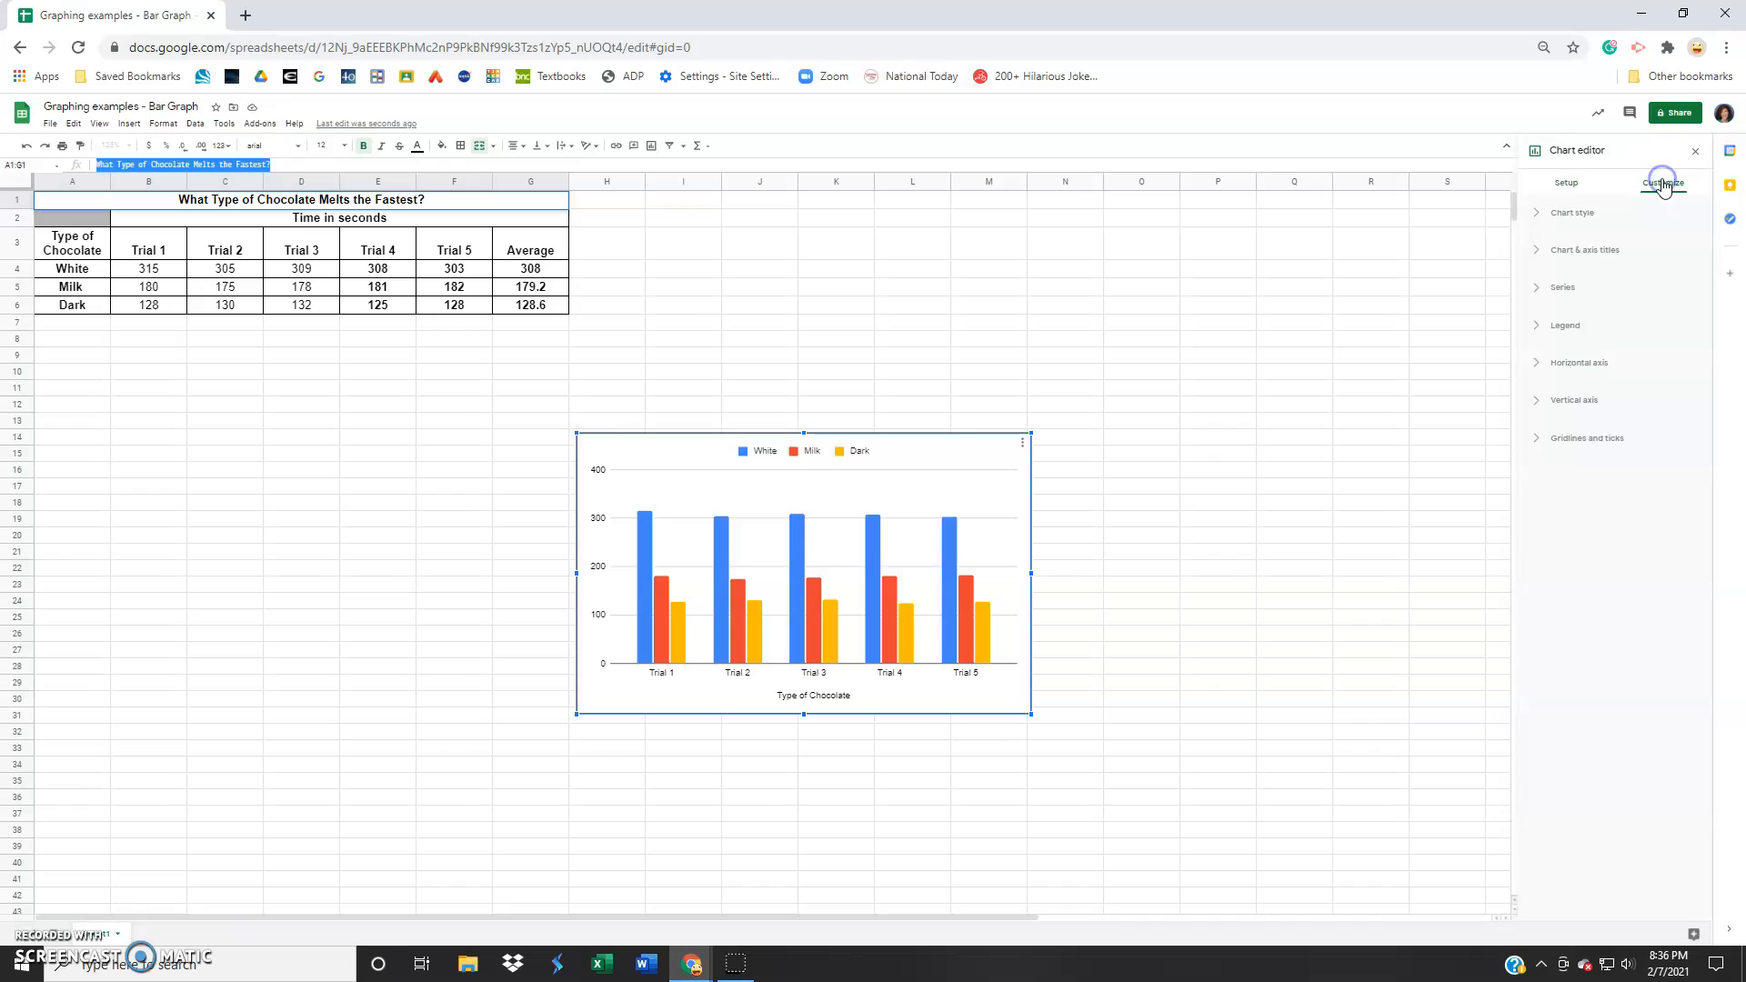
{"action": "left_click", "coordinate": [1537, 250]}
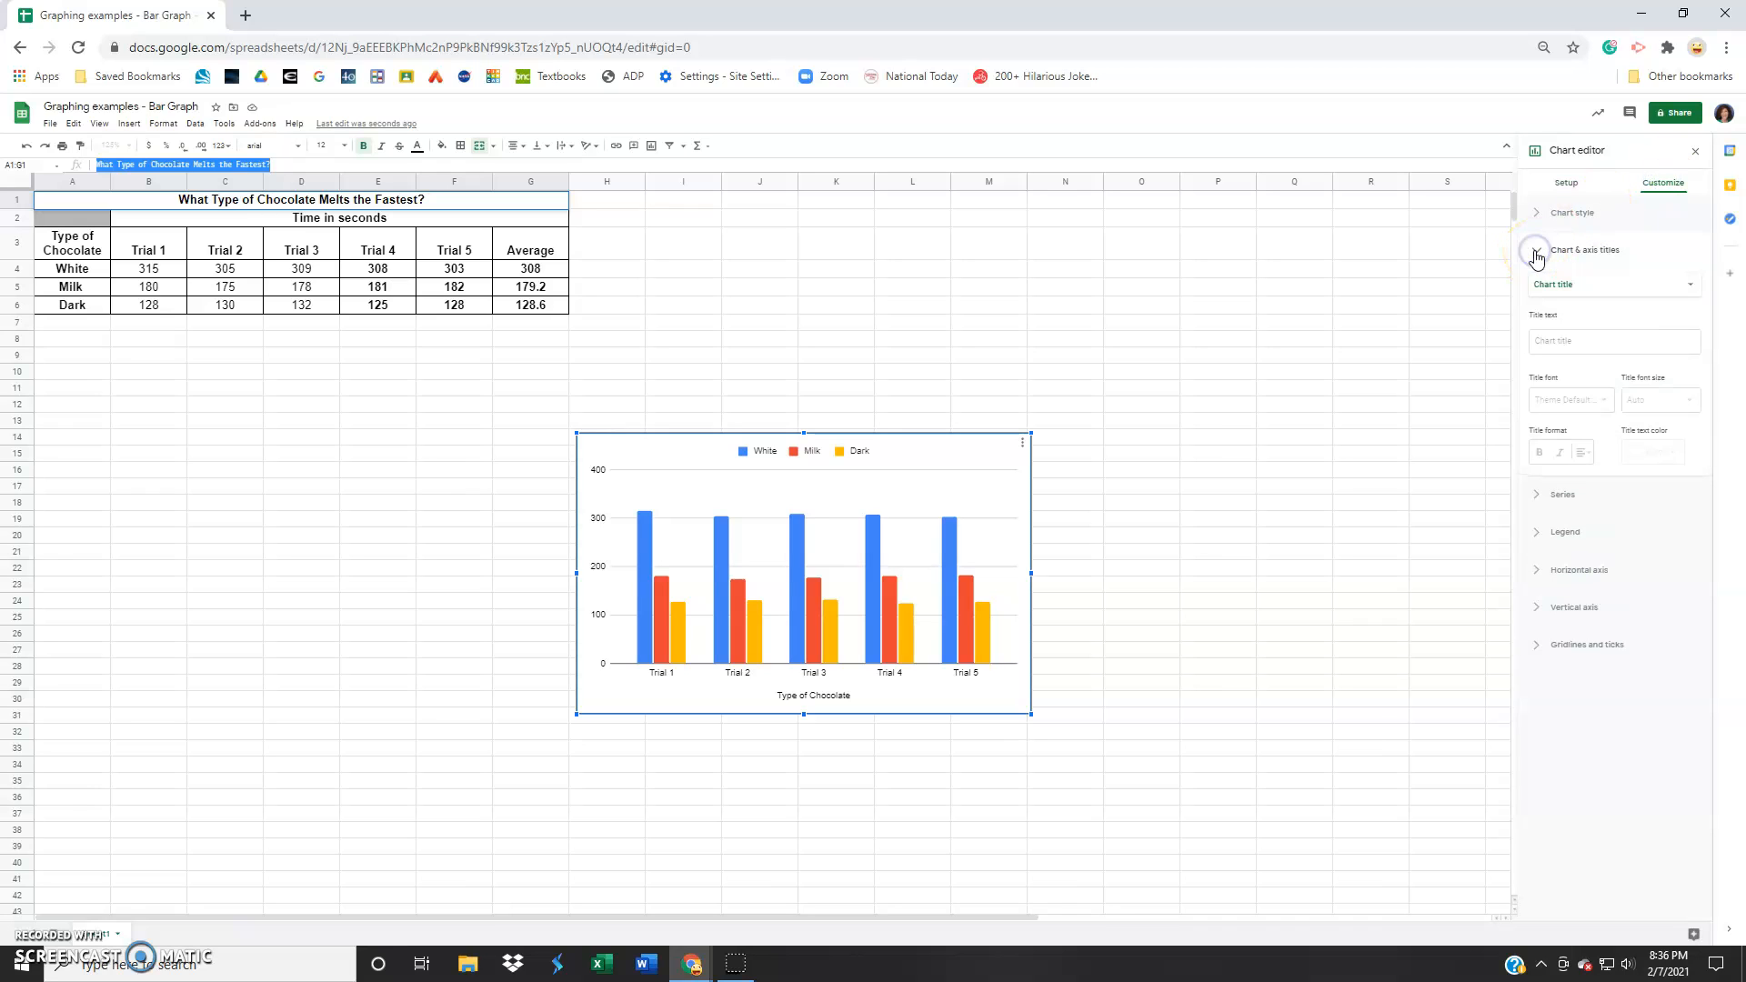
{"action": "left_click", "coordinate": [1558, 339]}
{"action": "left_click", "coordinate": [1558, 340]}
{"action": "right_click", "coordinate": [1556, 340]}
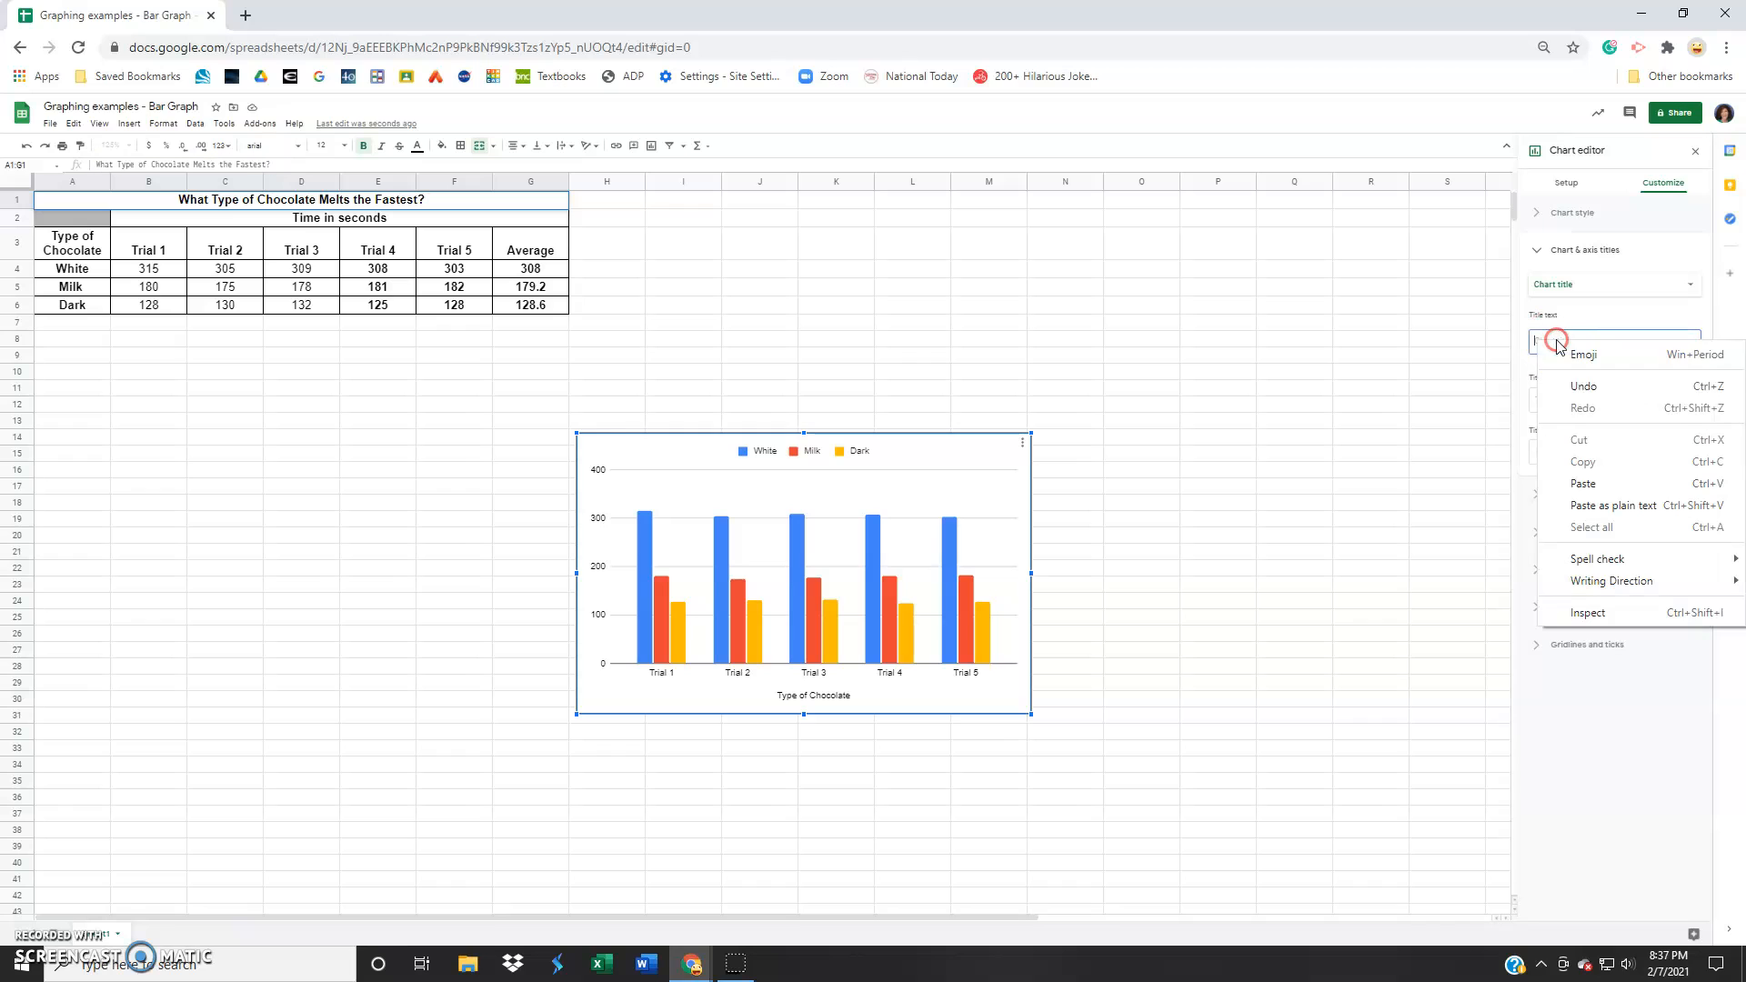
{"action": "left_click", "coordinate": [1606, 487]}
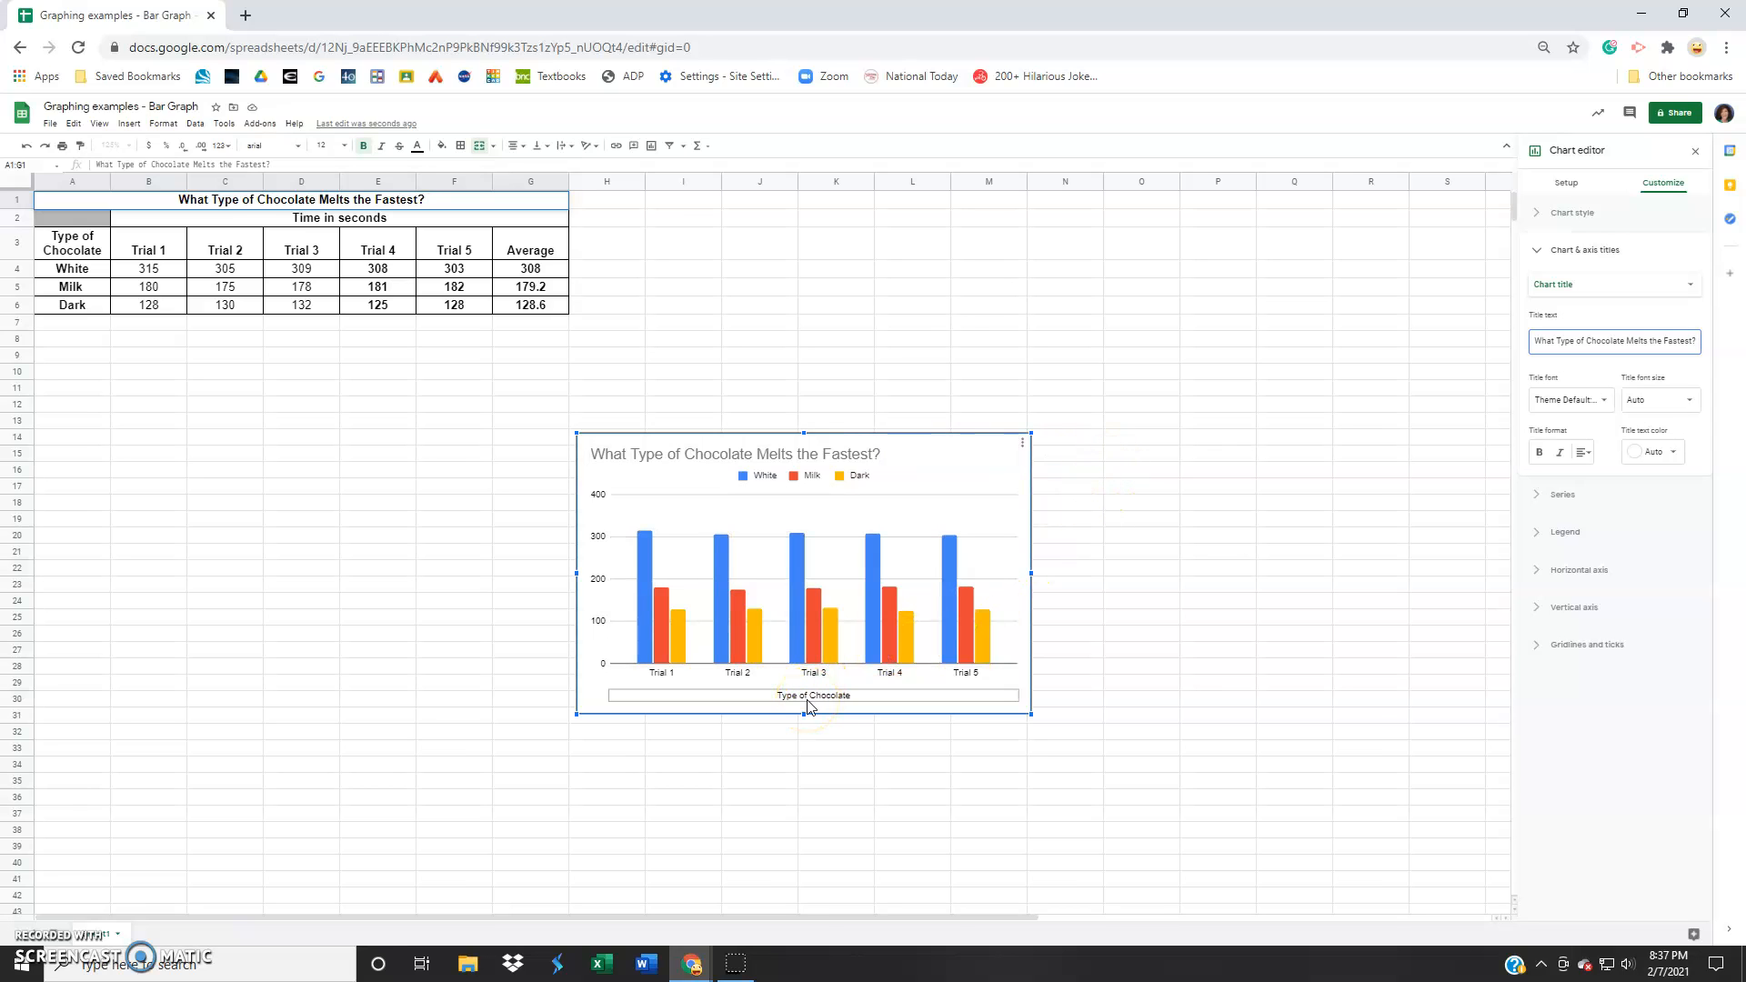
{"action": "left_click", "coordinate": [788, 708]}
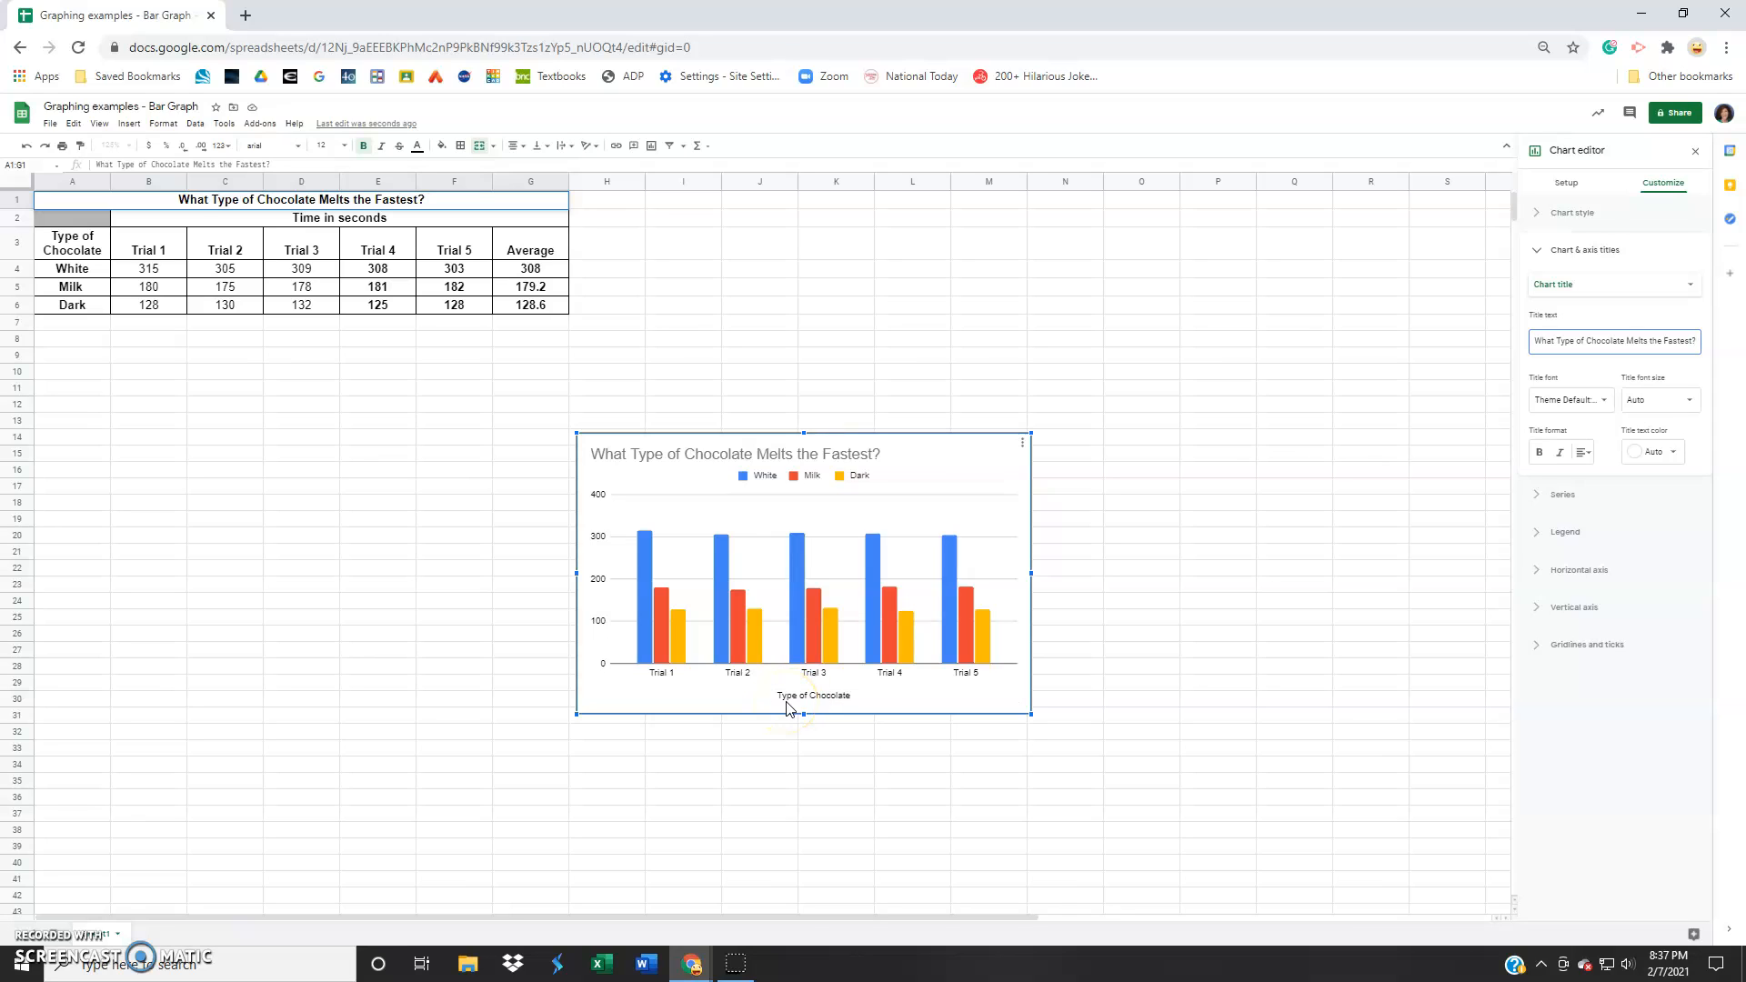
{"action": "left_click", "coordinate": [746, 480]}
{"action": "left_click", "coordinate": [793, 491]}
{"action": "left_click", "coordinate": [838, 494]}
{"action": "left_click", "coordinate": [781, 697]}
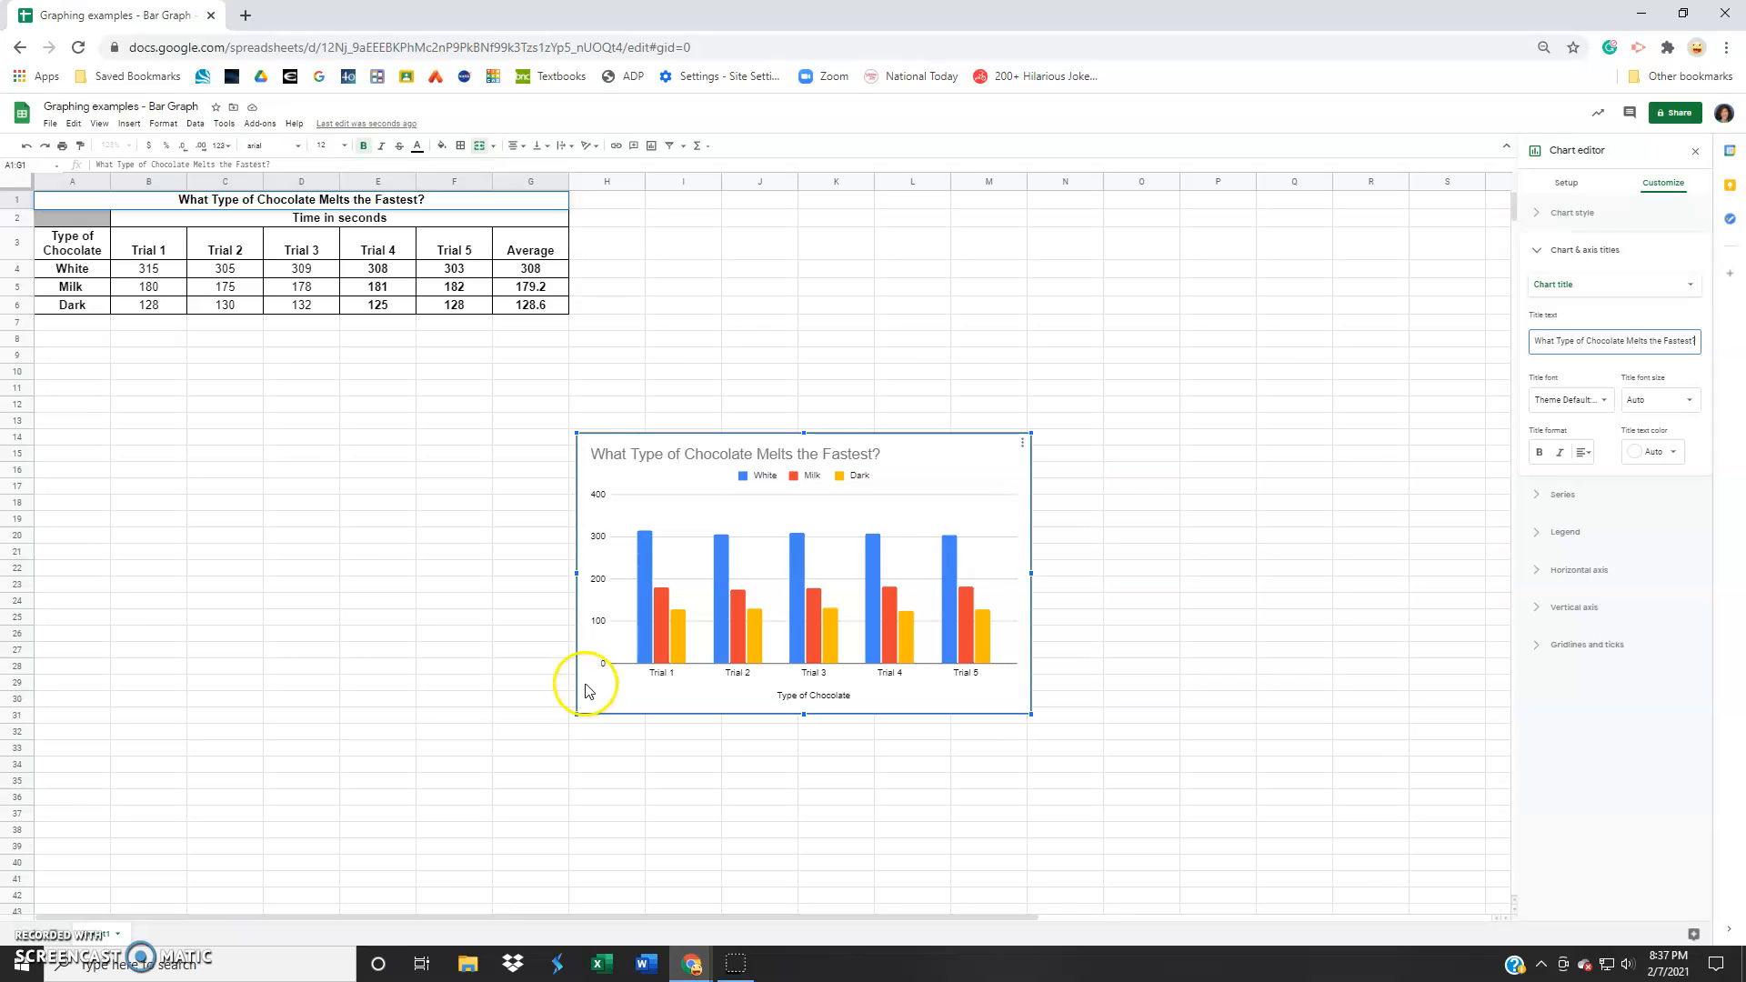
Set the chart's vertical axis title to "Time in Seconds".
{"action": "left_click", "coordinate": [1692, 291]}
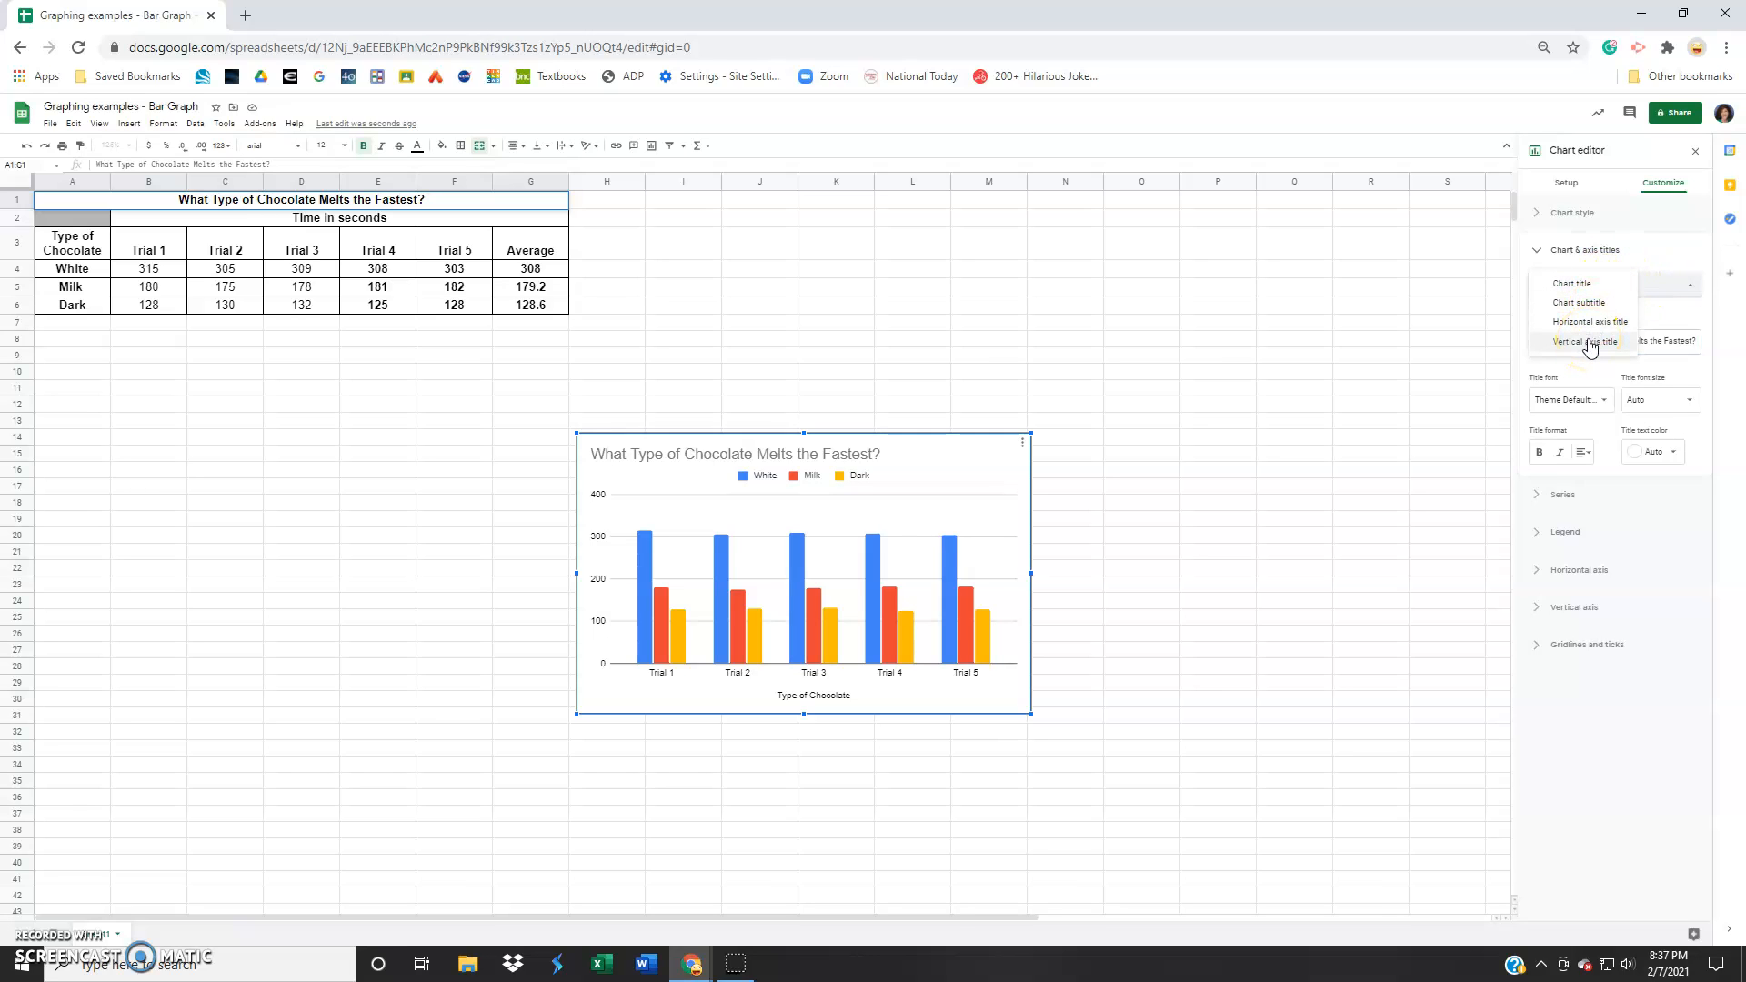
{"action": "left_click", "coordinate": [1590, 344]}
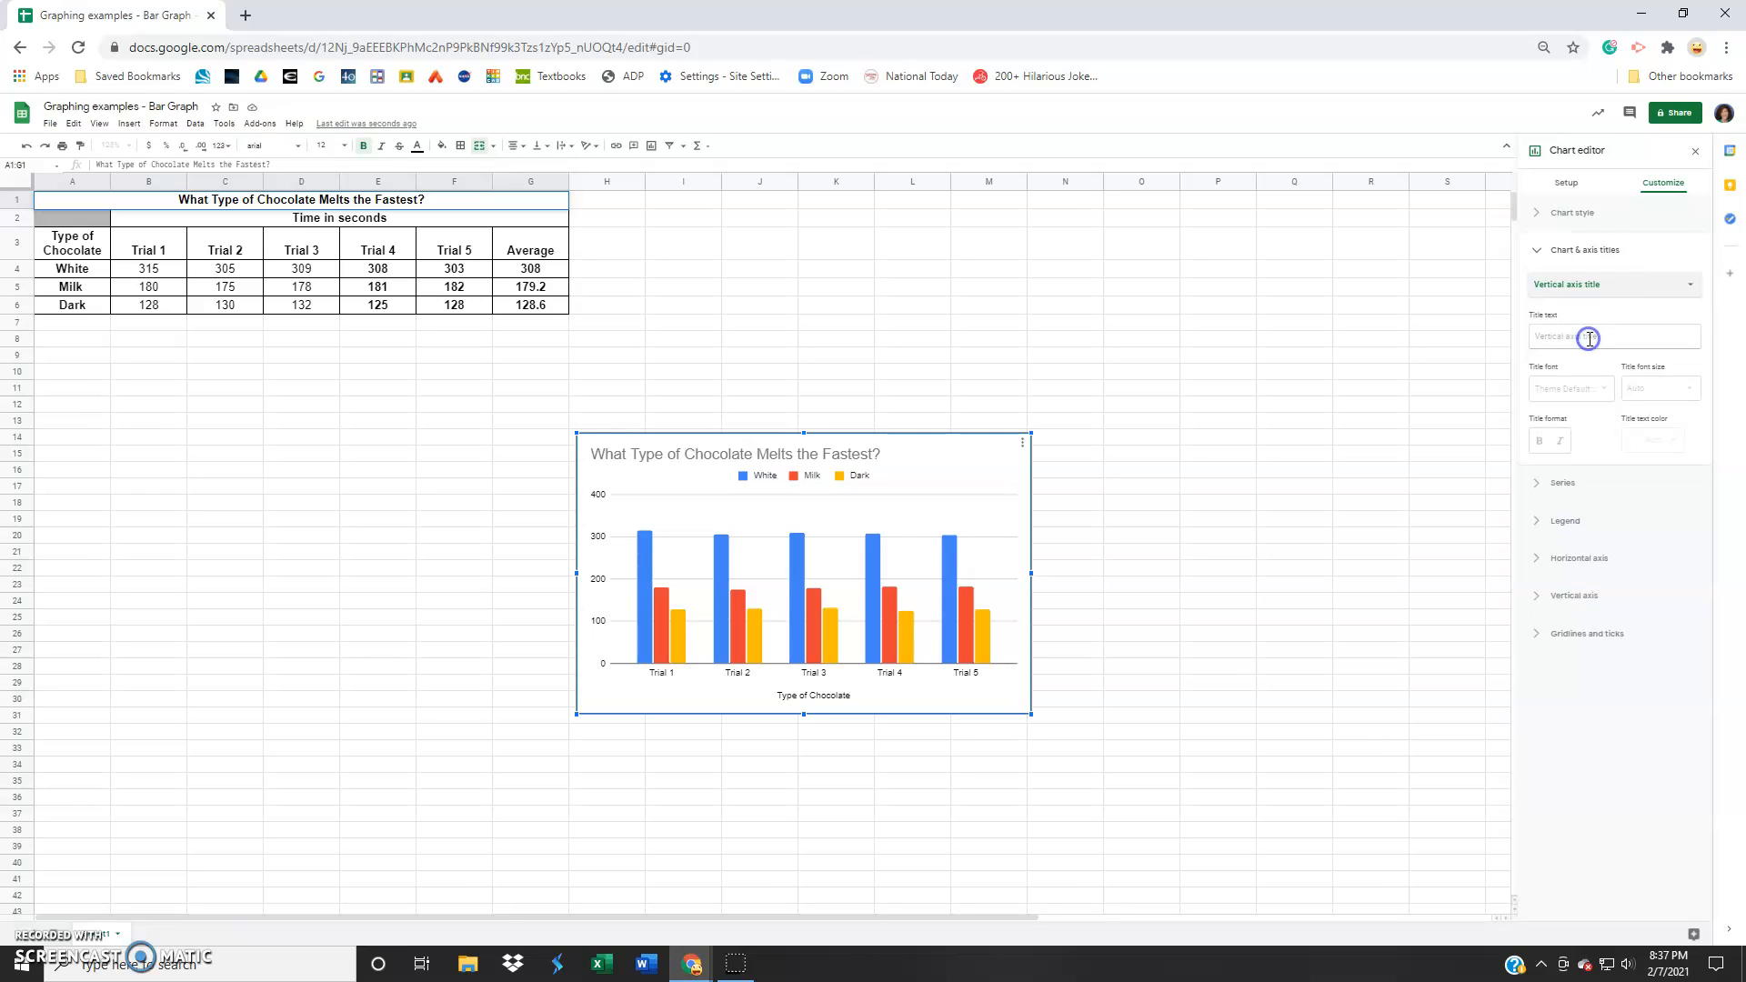
{"action": "left_click", "coordinate": [1590, 338]}
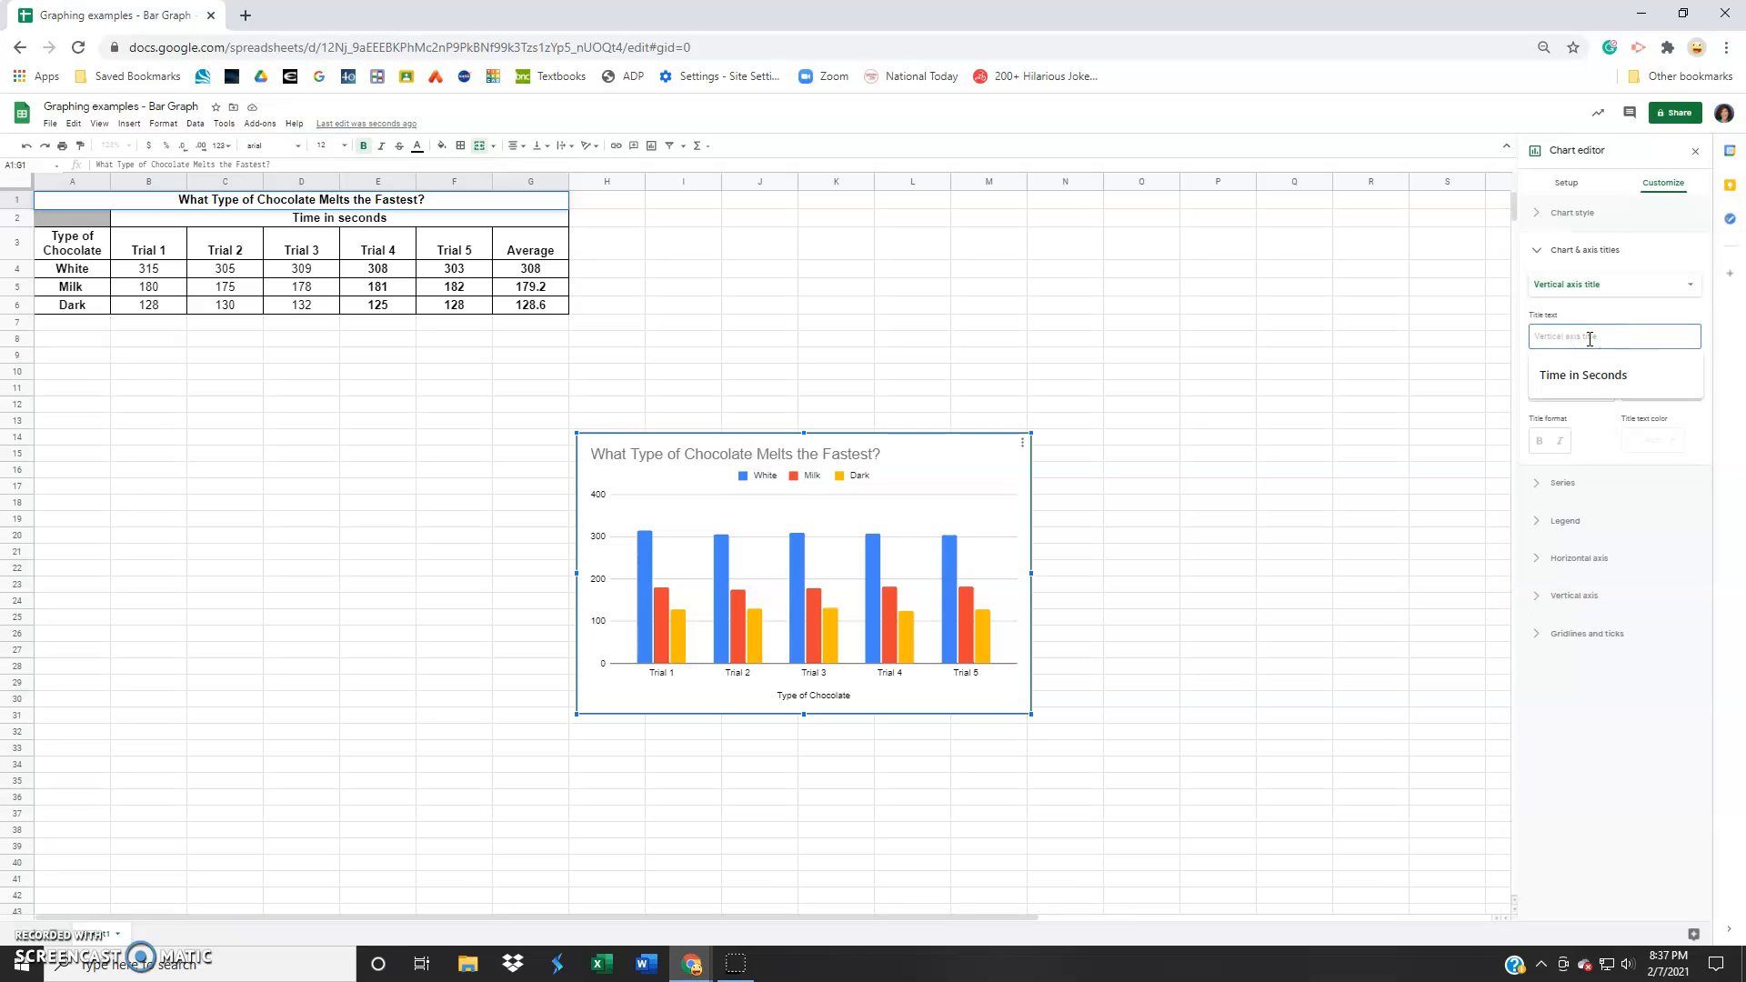
{"action": "left_click", "coordinate": [1590, 375]}
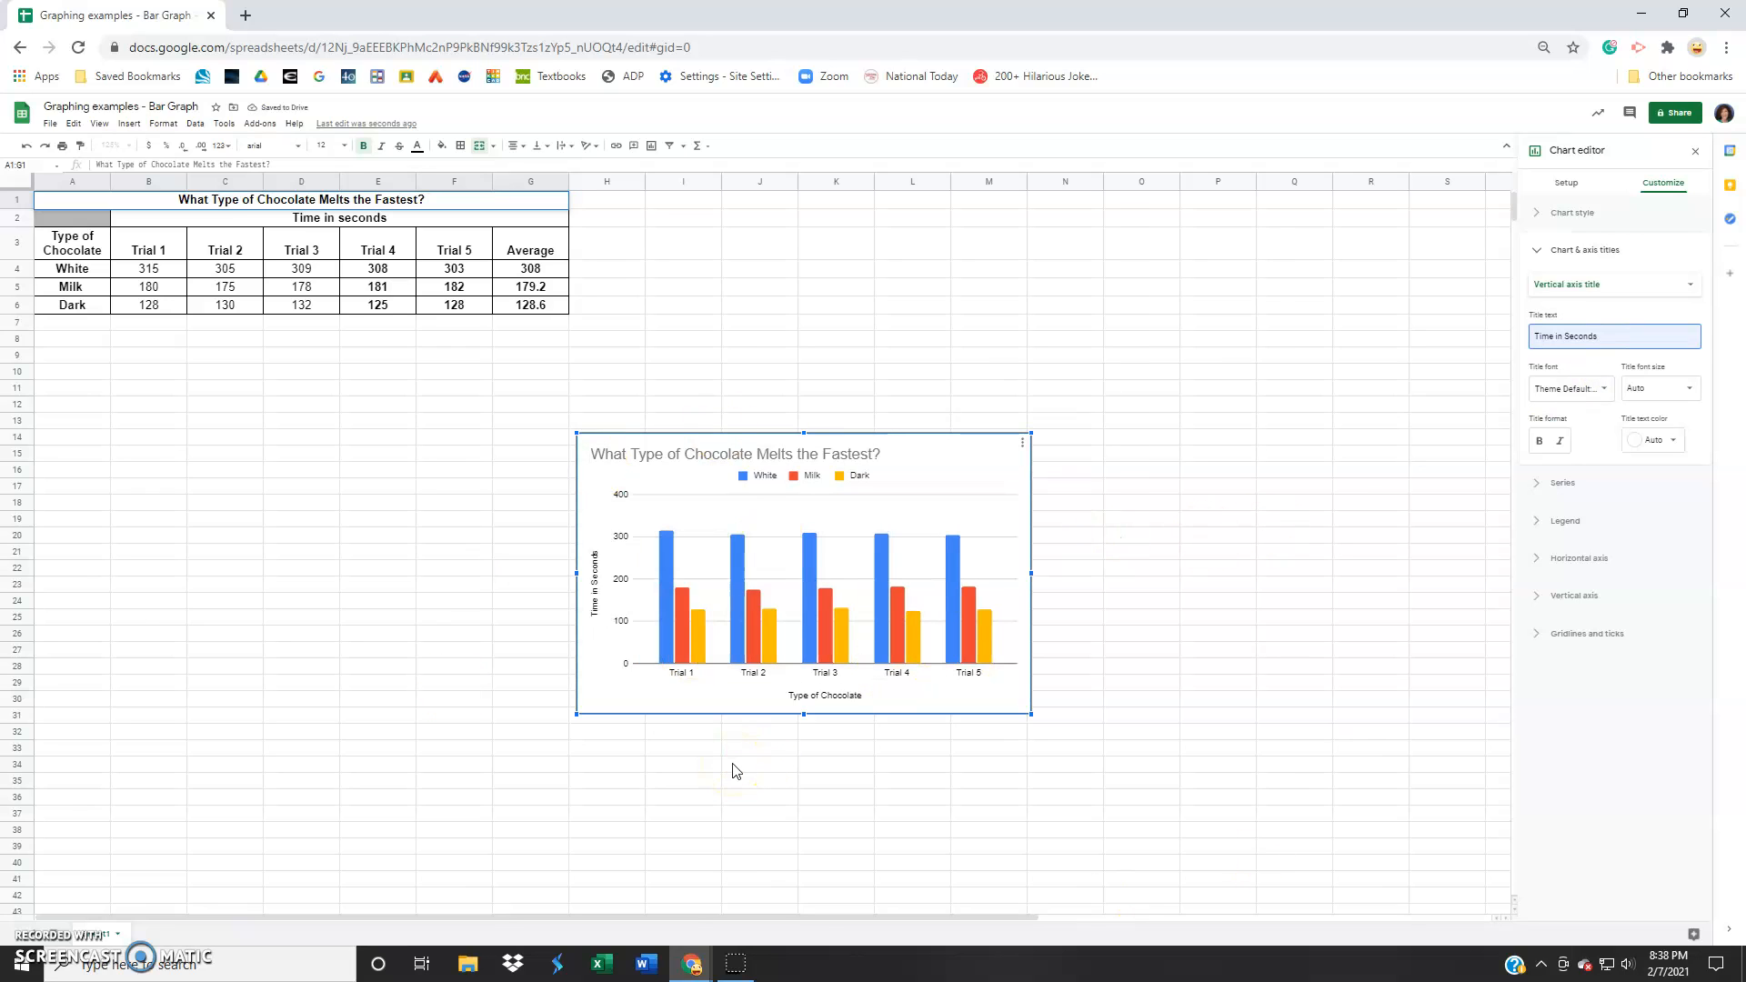
Move the chart to its own sheet and return to the data sheet.
{"action": "left_click", "coordinate": [1023, 444]}
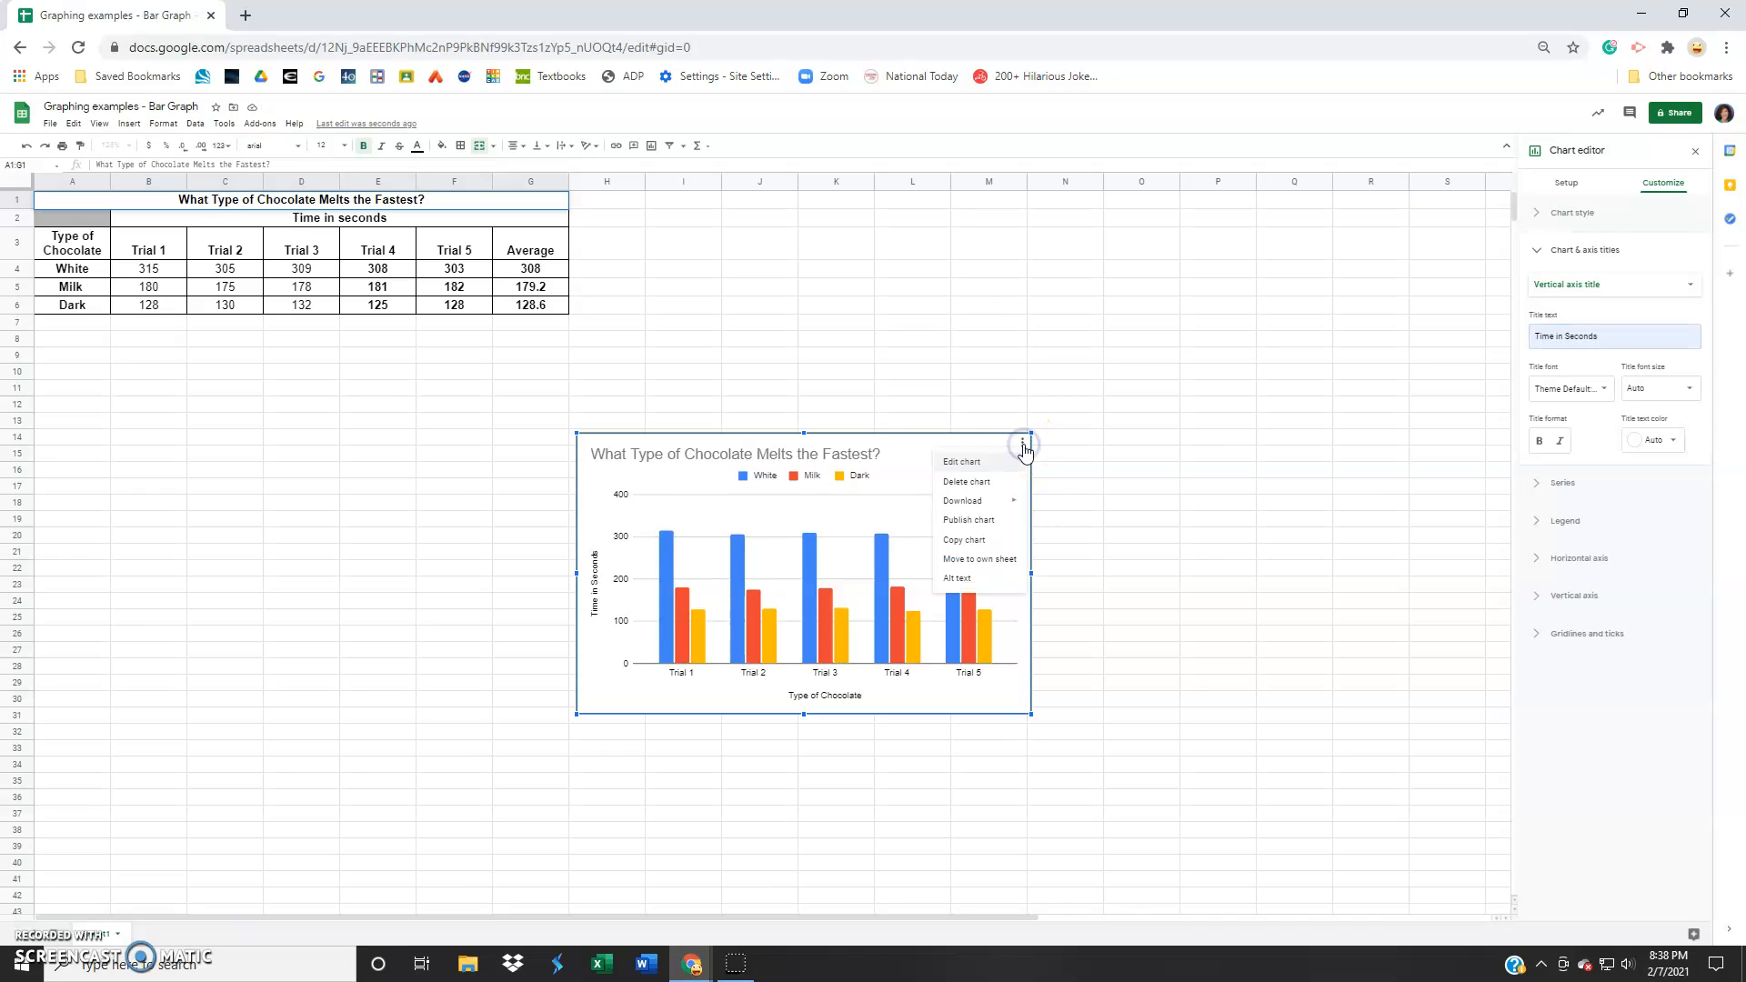
{"action": "left_click", "coordinate": [996, 562]}
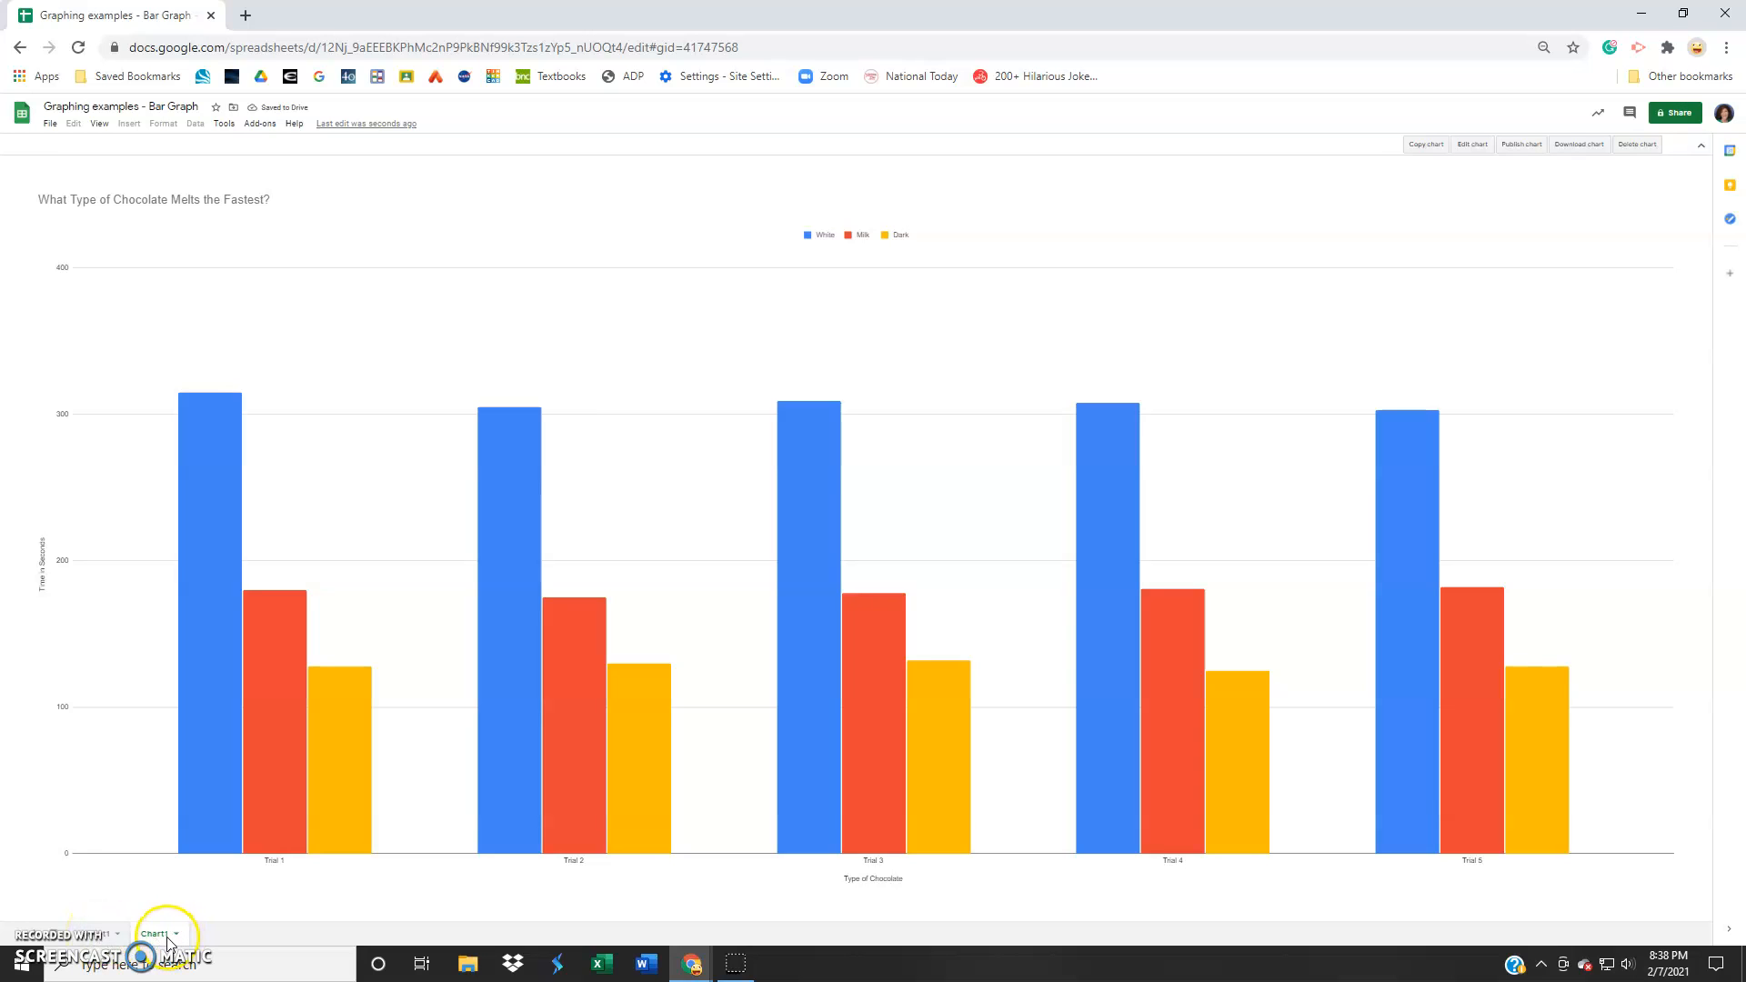
{"action": "mouse_move", "coordinate": [782, 814]}
{"action": "left_click", "coordinate": [100, 936]}
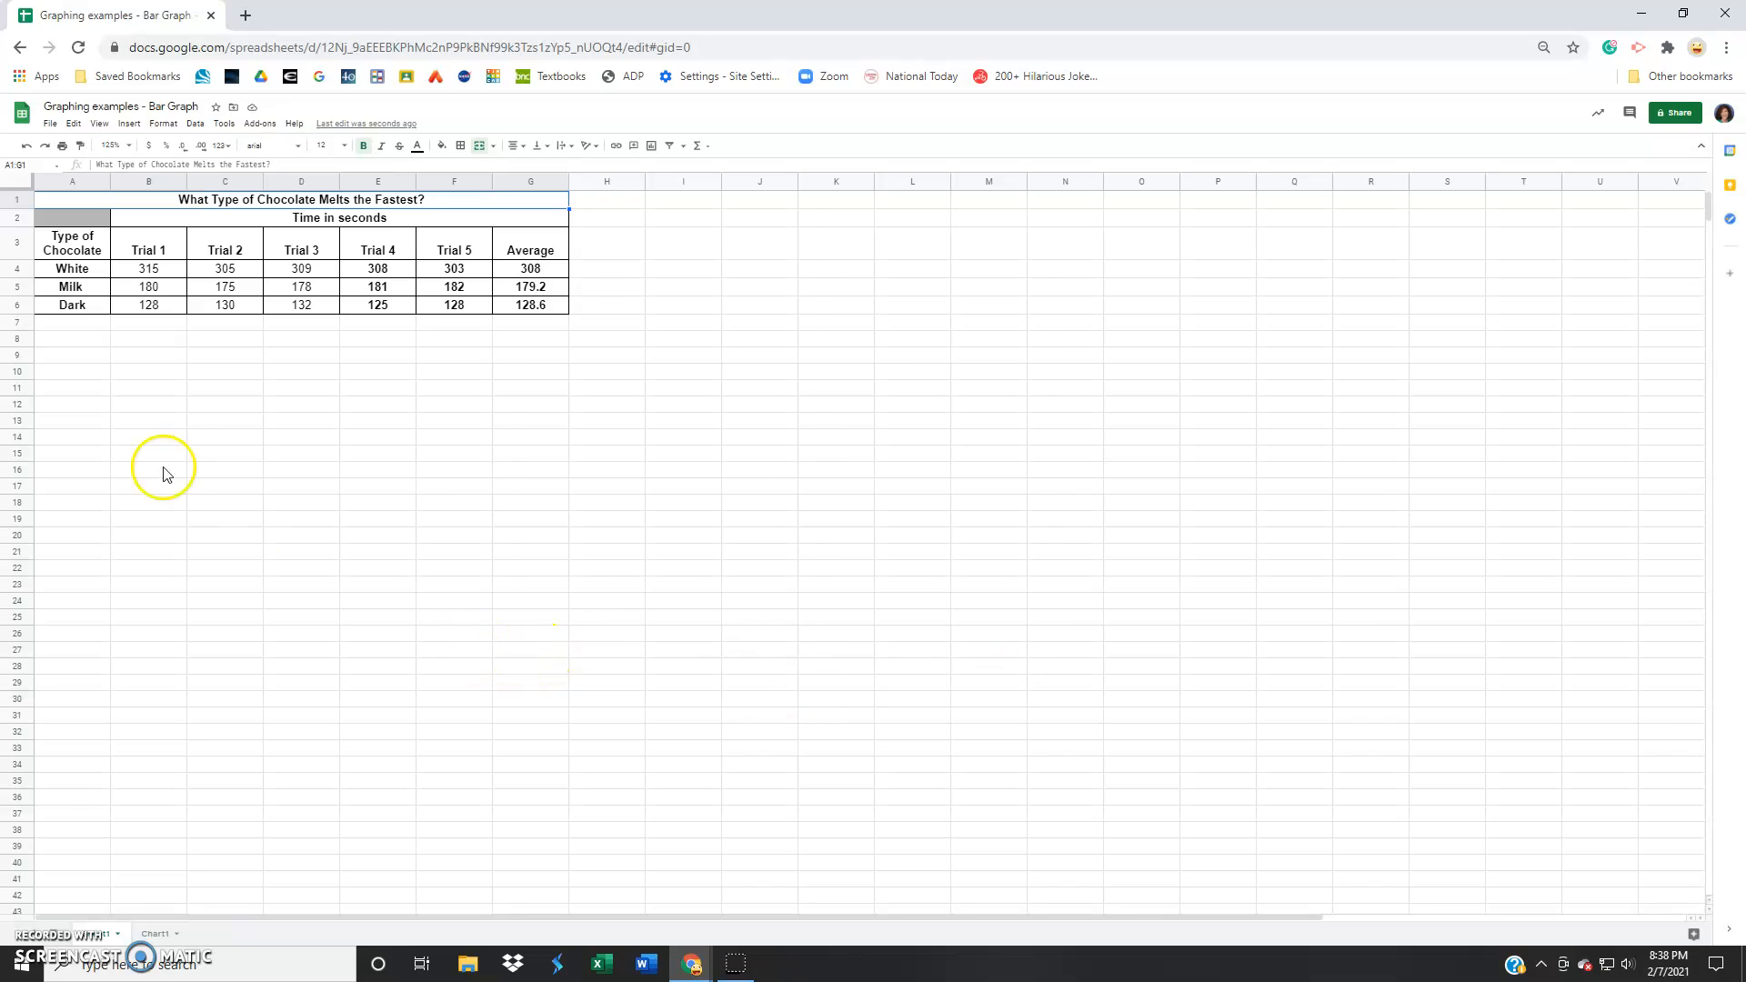
Copy the Type of Chocolate column, A3:A6, and paste it below the table starting at C11.
{"action": "left_click_drag", "start_coordinate": [71, 244], "coordinate": [80, 309]}
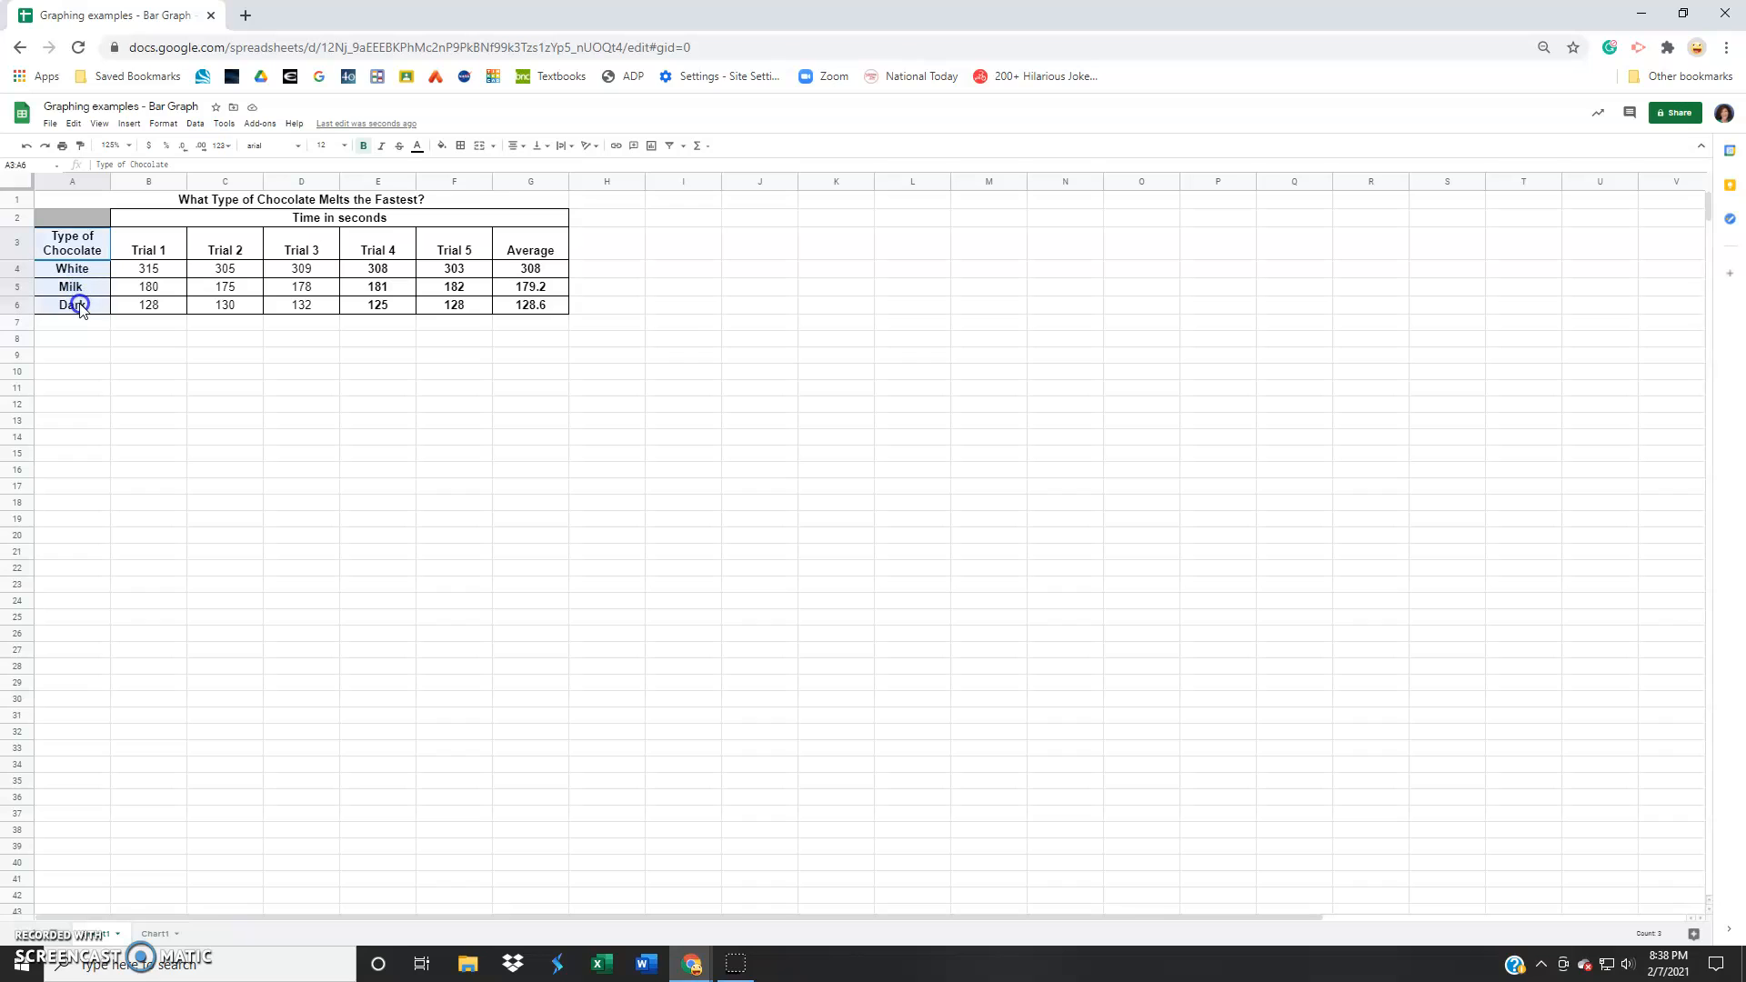
{"action": "right_click", "coordinate": [82, 300]}
{"action": "left_click", "coordinate": [113, 325]}
{"action": "left_click", "coordinate": [218, 391]}
{"action": "right_click", "coordinate": [218, 391]}
{"action": "left_click", "coordinate": [245, 440]}
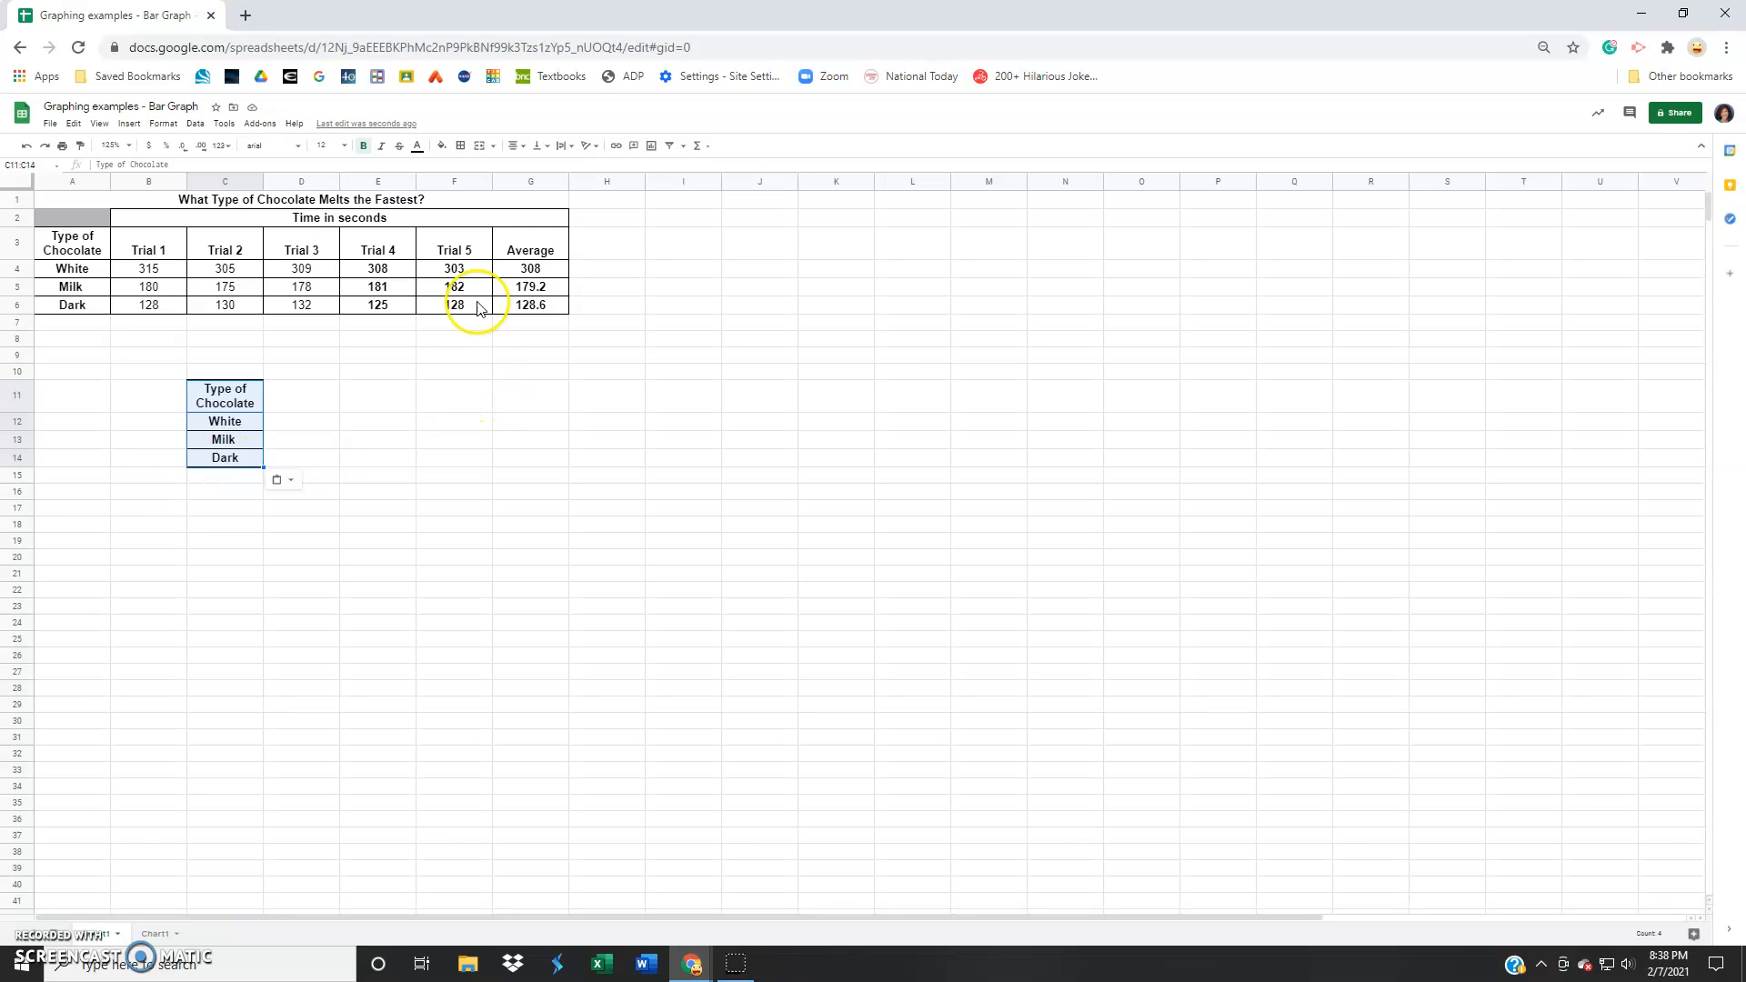
Copy the Average column of the trial table, G3:G6.
{"action": "left_click_drag", "start_coordinate": [527, 250], "coordinate": [529, 310]}
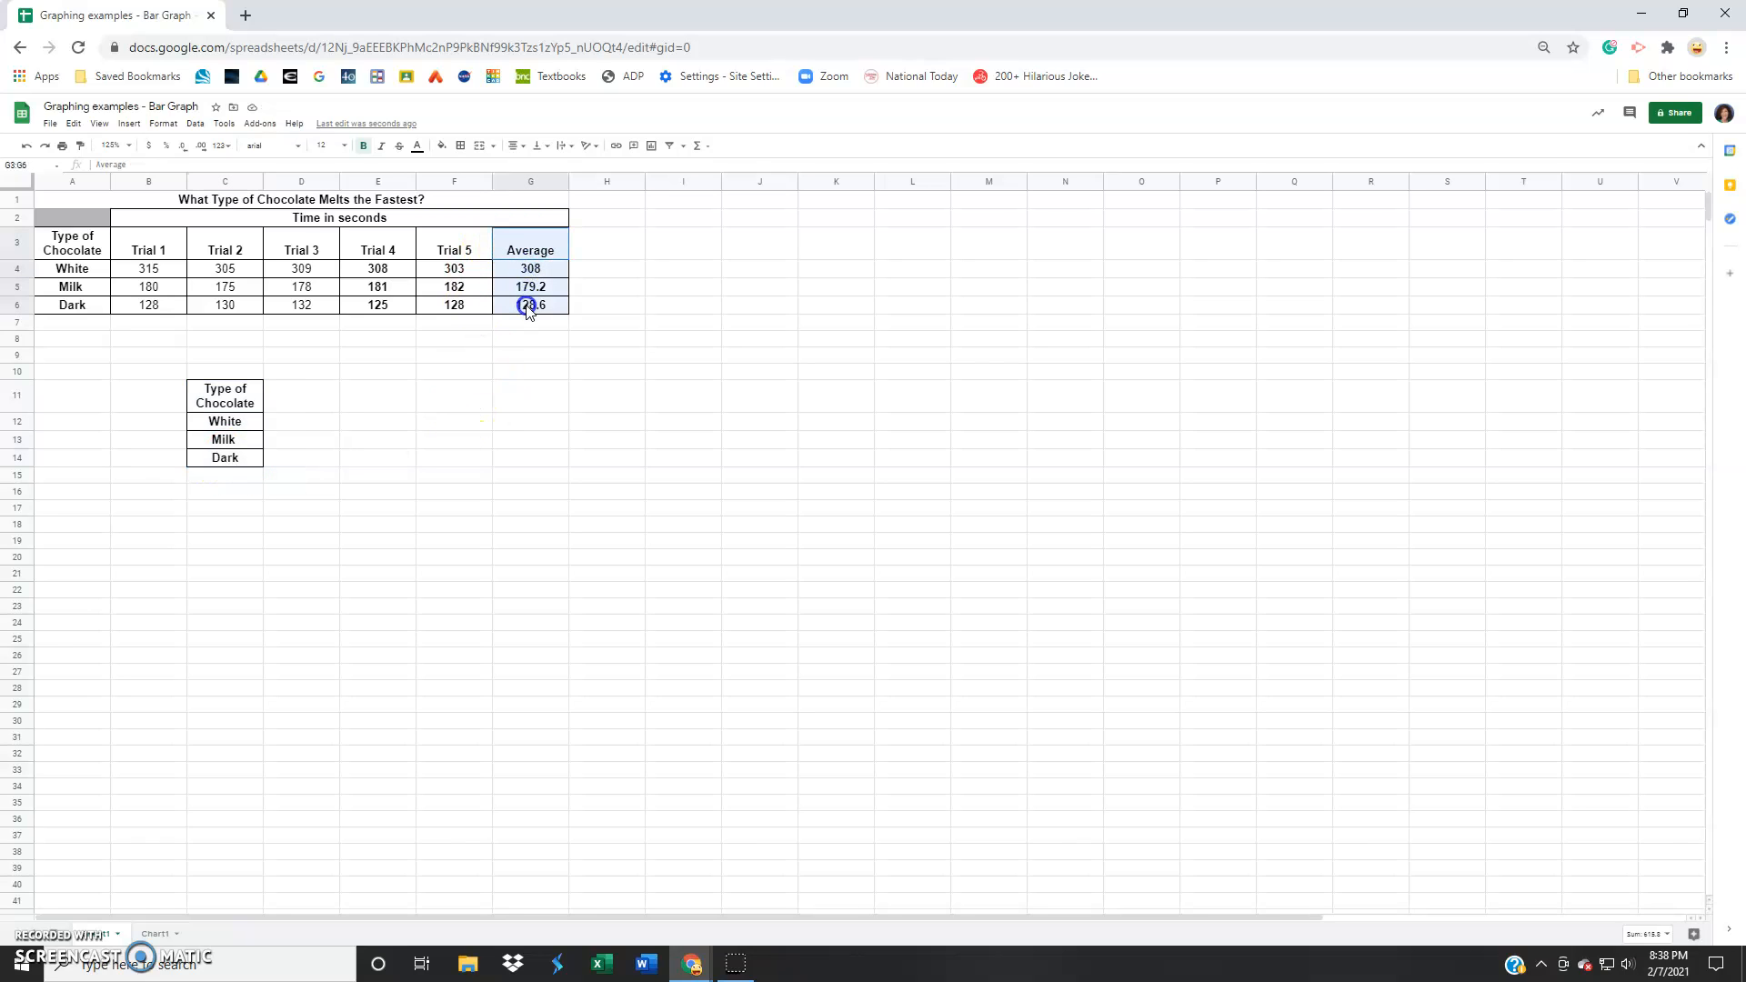
{"action": "right_click", "coordinate": [553, 247]}
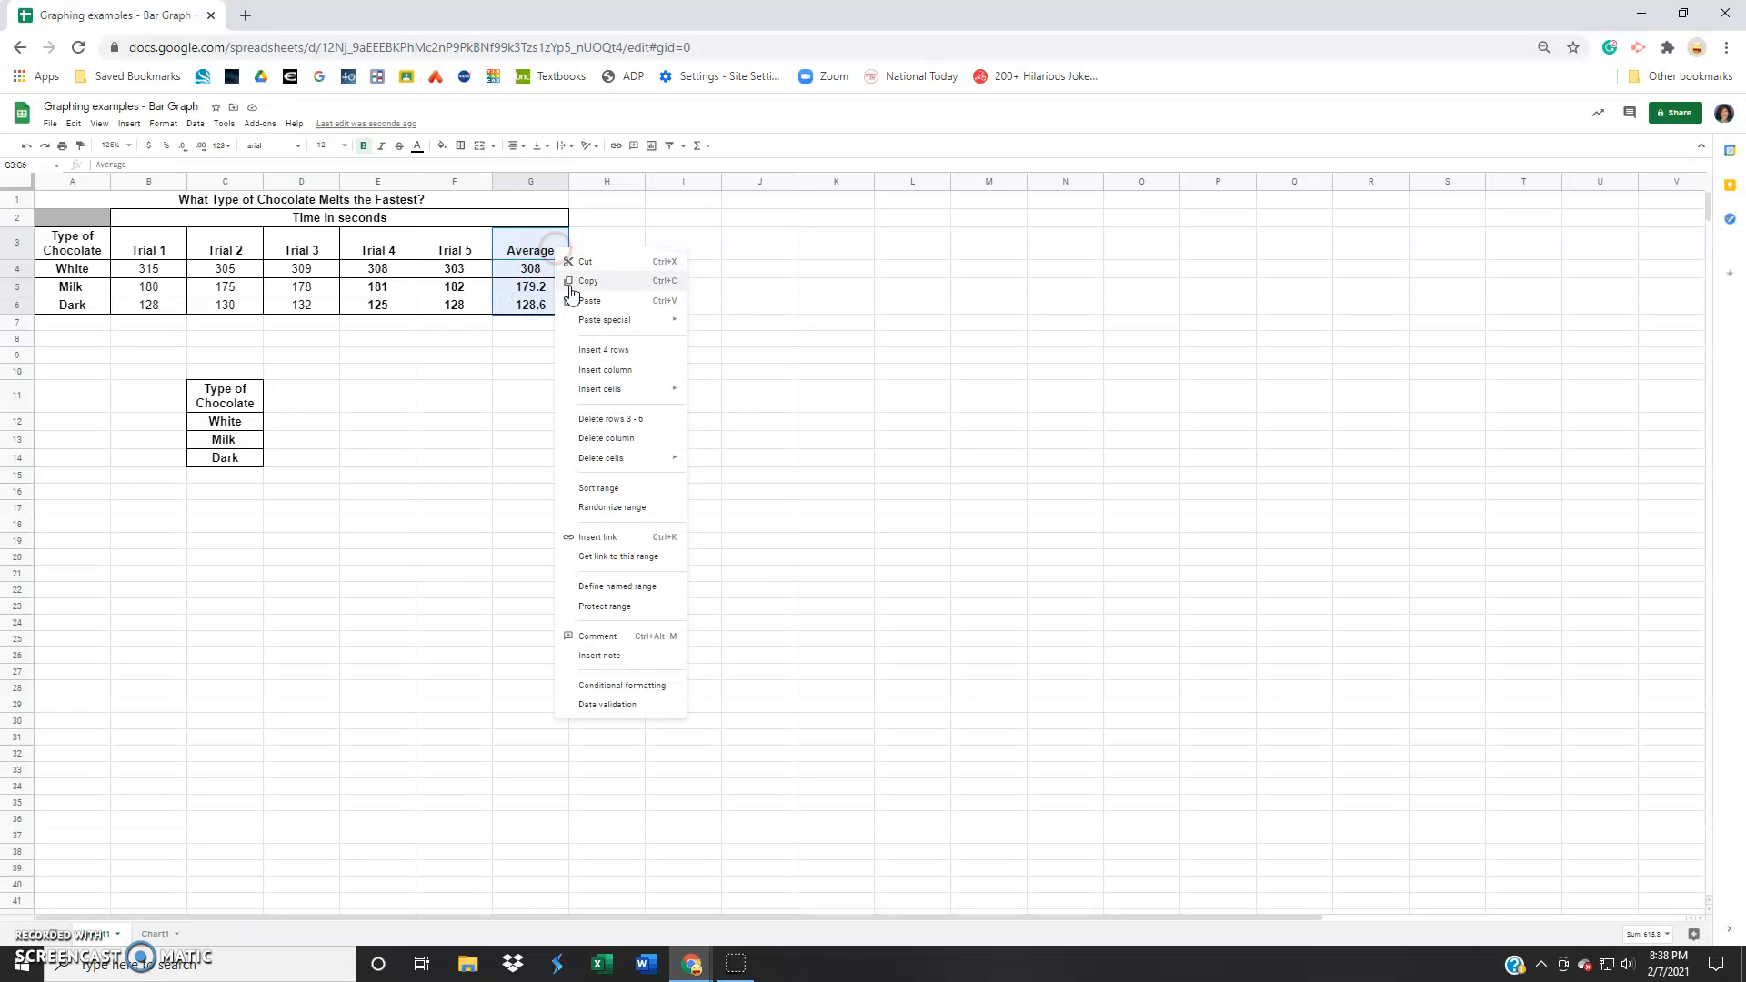
{"action": "left_click", "coordinate": [573, 281]}
Try a regular paste of the copied averages beside the new Type of Chocolate column, starting at D11.
{"action": "left_click", "coordinate": [309, 398]}
{"action": "right_click", "coordinate": [310, 397]}
{"action": "left_click", "coordinate": [329, 448]}
{"action": "mouse_move", "coordinate": [314, 426]}
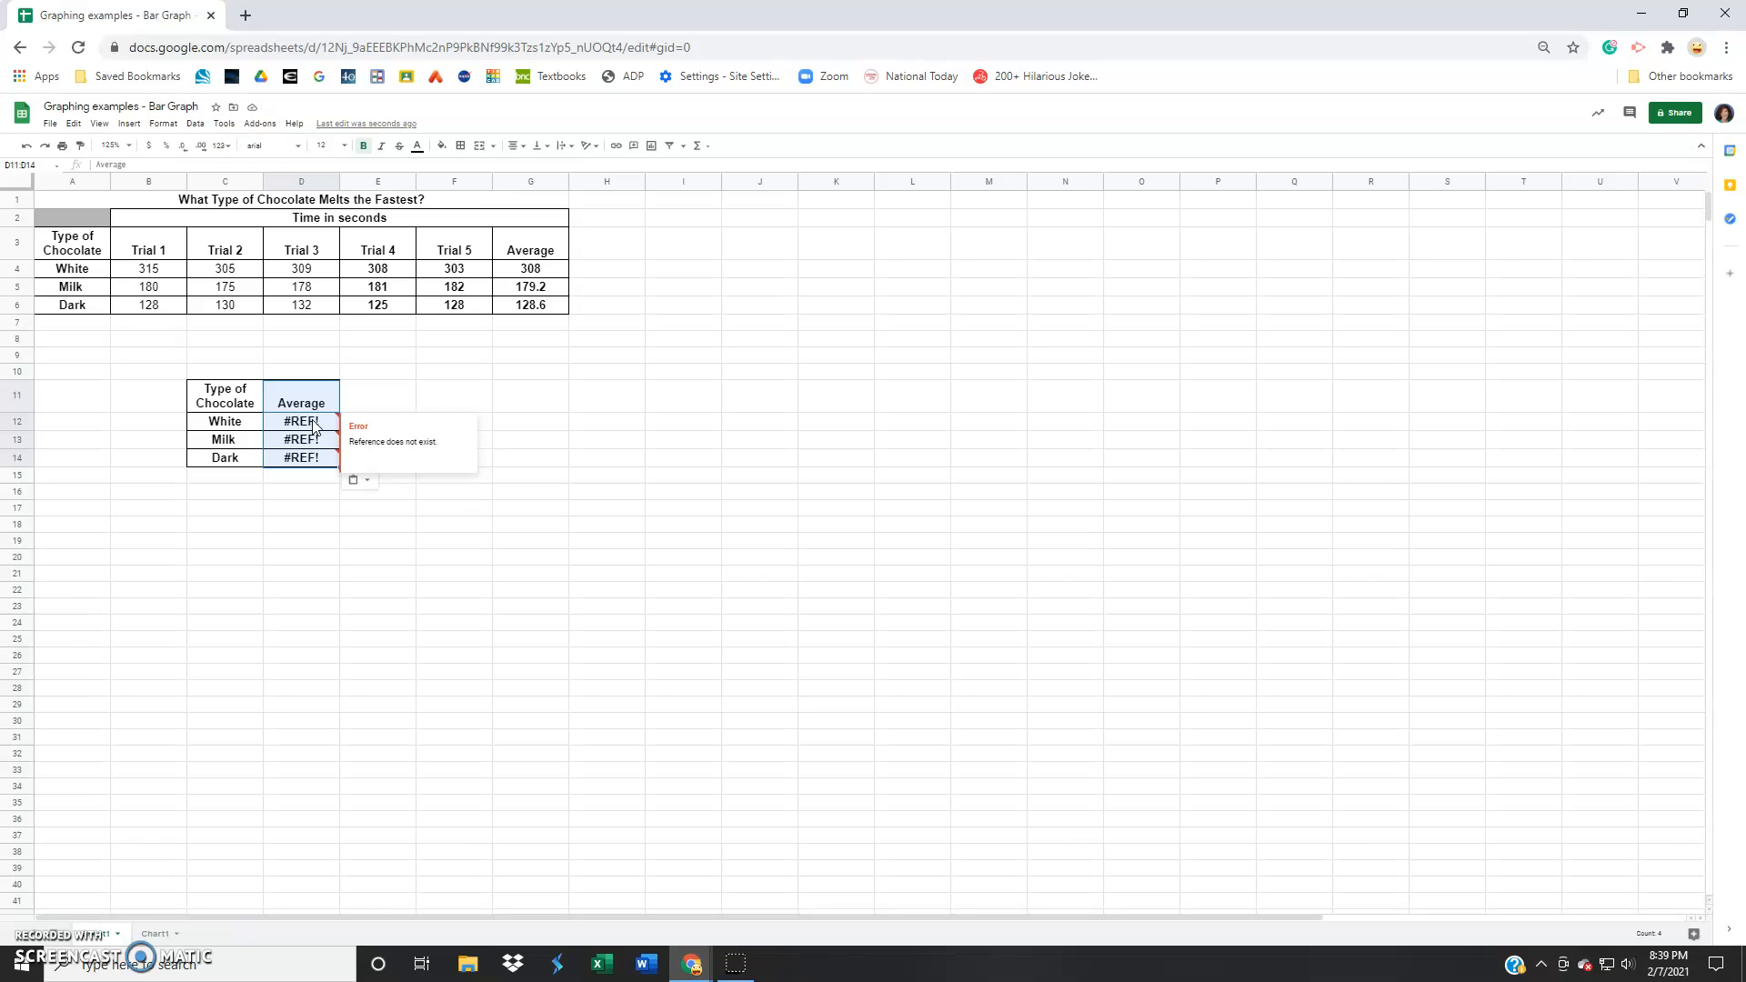
Compare the formulas in G4 and D12, and undo the paste of the averages.
{"action": "left_click", "coordinate": [558, 275]}
{"action": "left_click", "coordinate": [101, 165]}
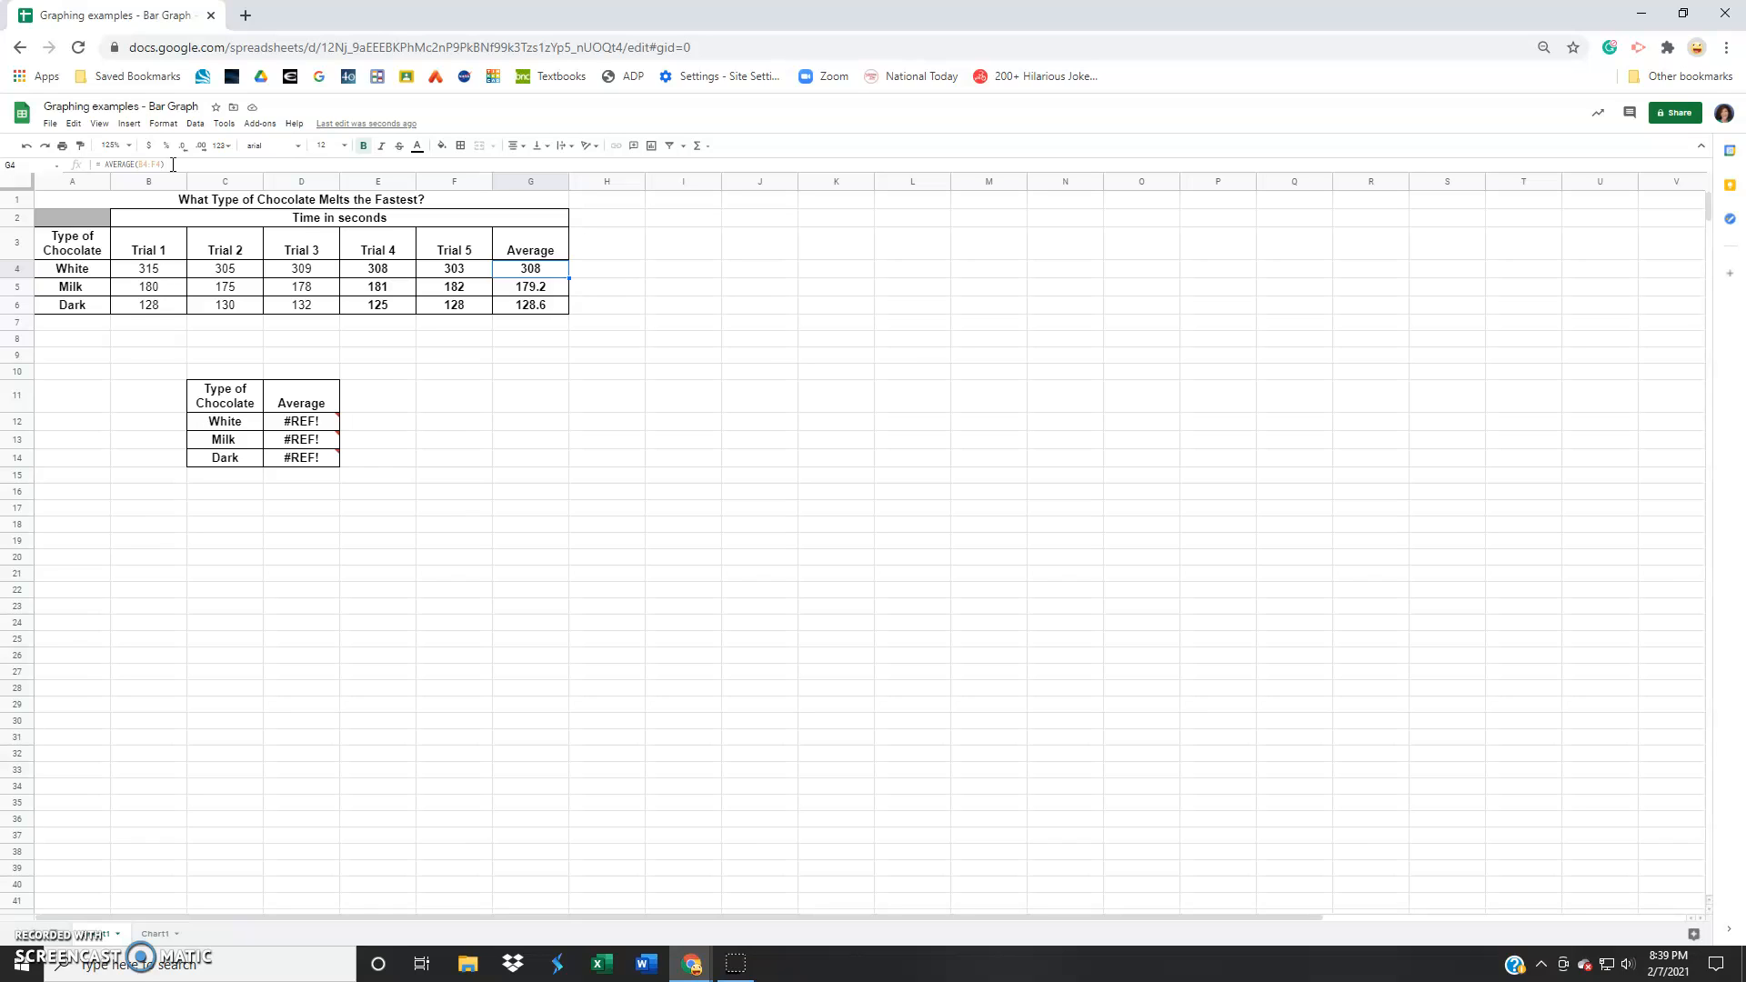
{"action": "left_click", "coordinate": [331, 420]}
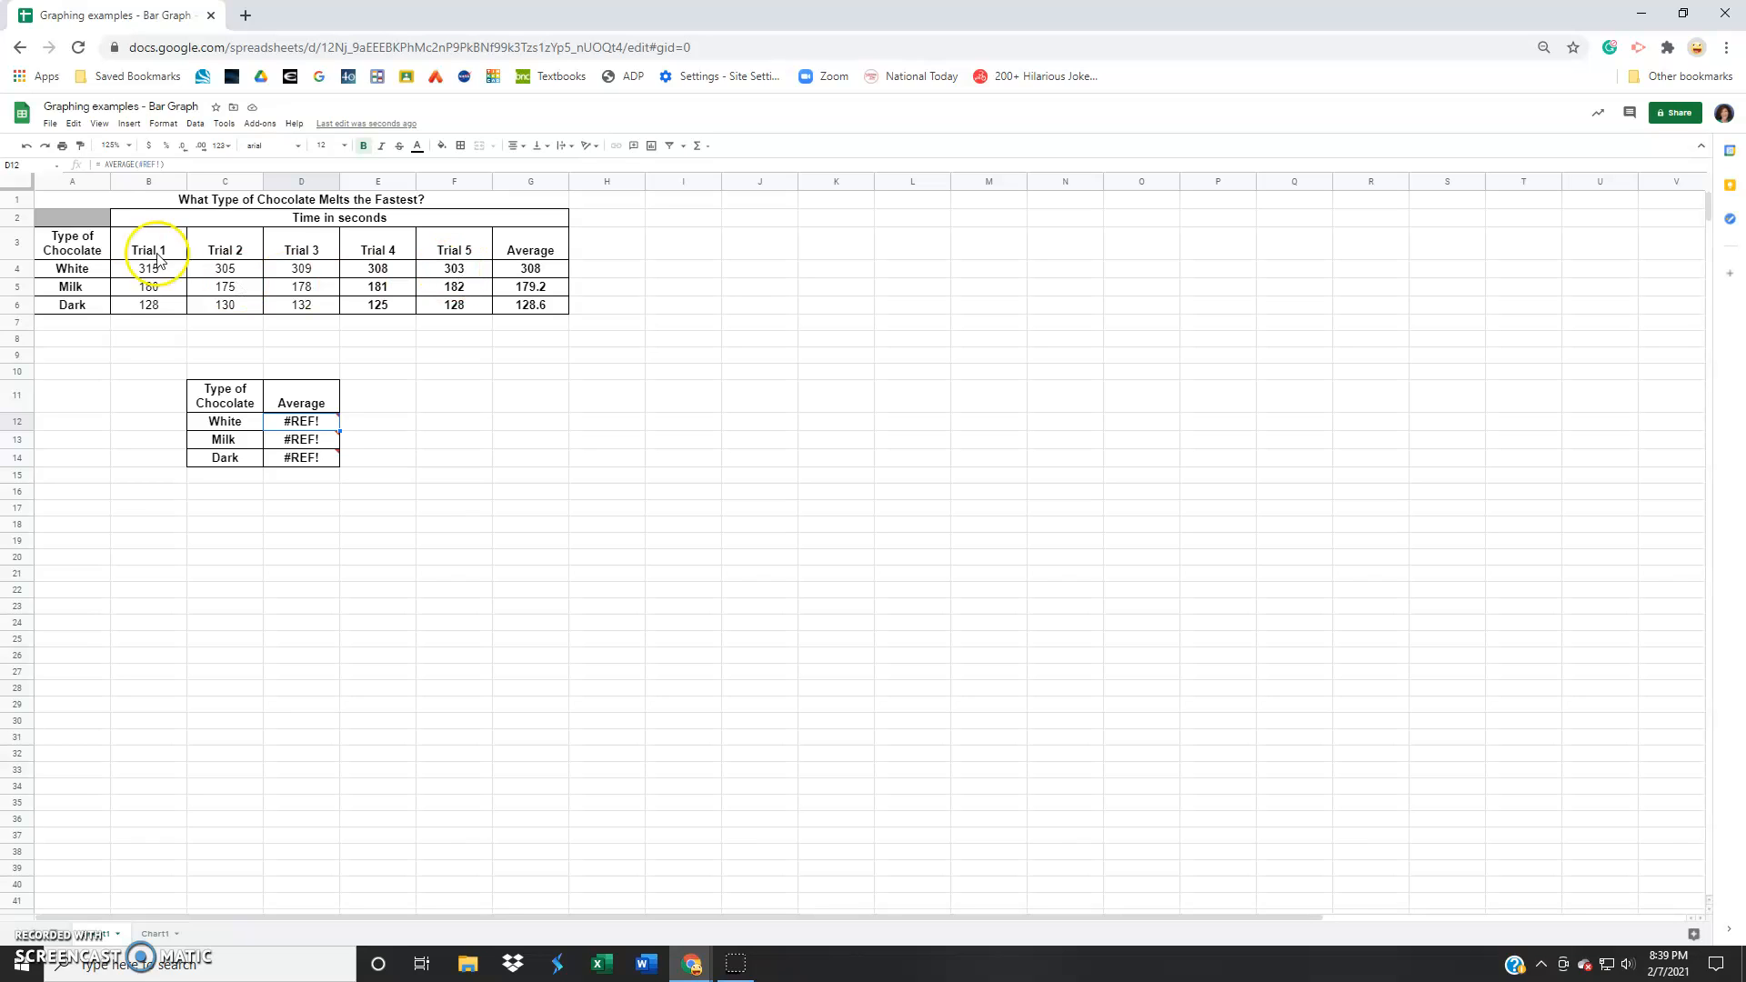
{"action": "left_click", "coordinate": [28, 147]}
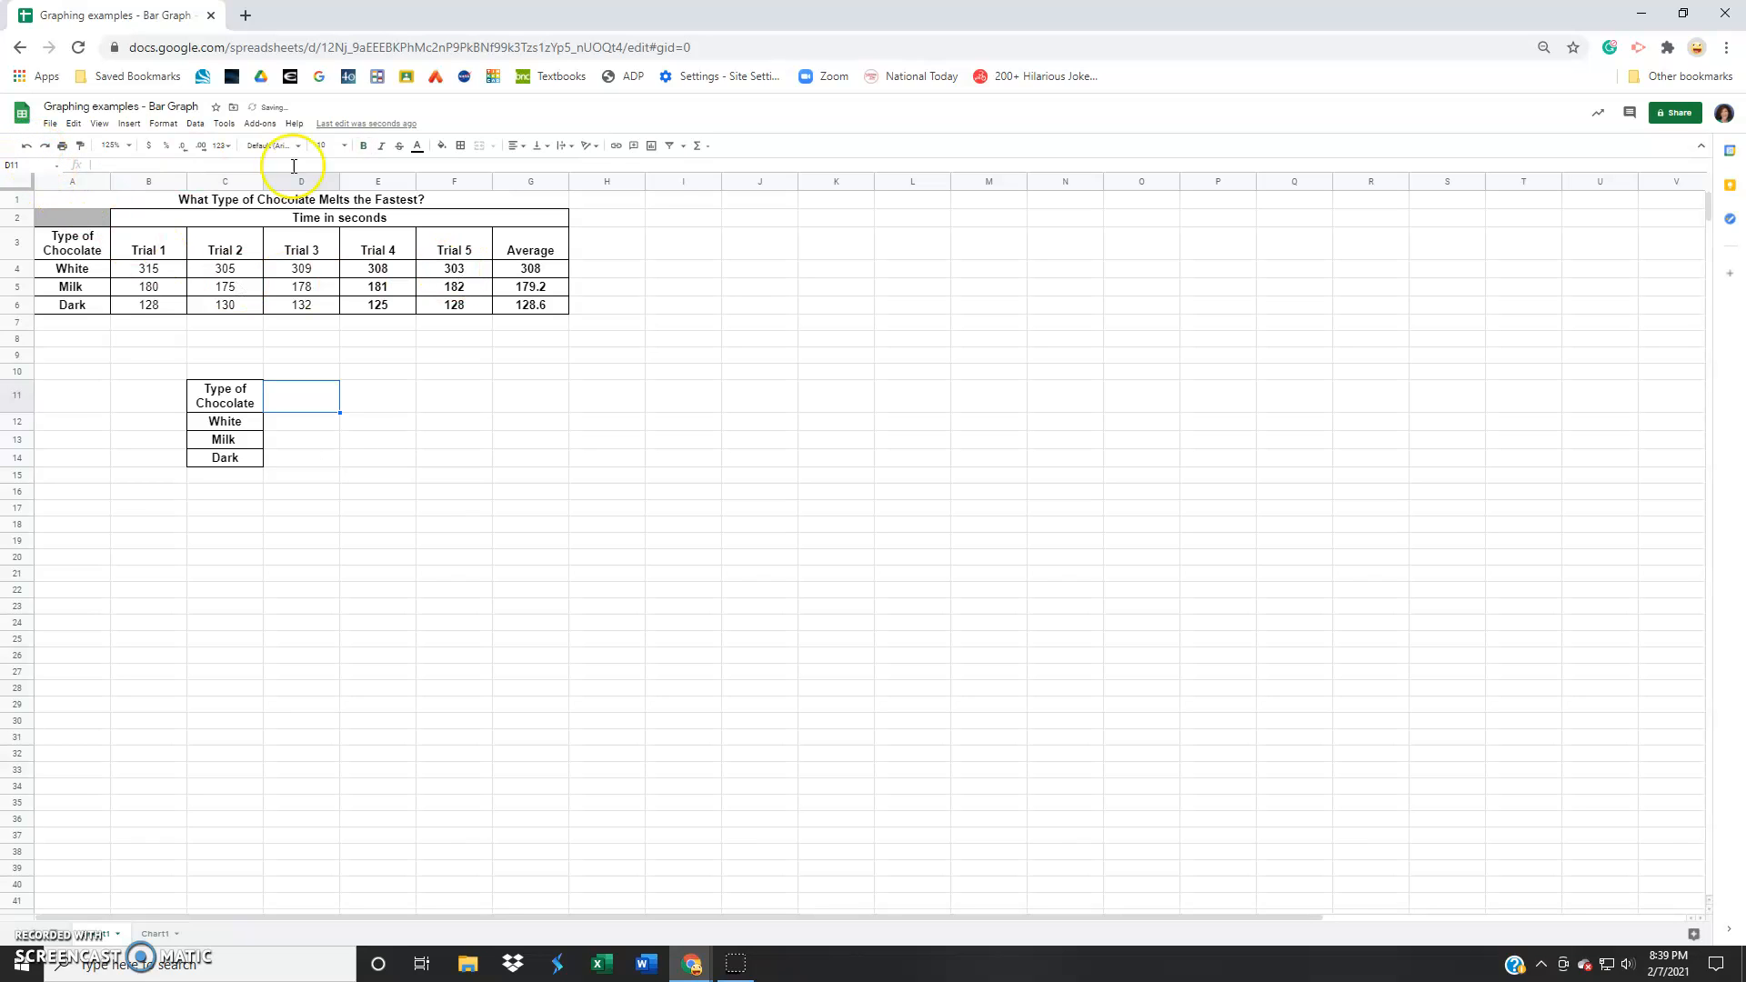
Paste only the values of the copied Average column starting at D11.
{"action": "left_click", "coordinate": [312, 398]}
{"action": "right_click", "coordinate": [312, 398]}
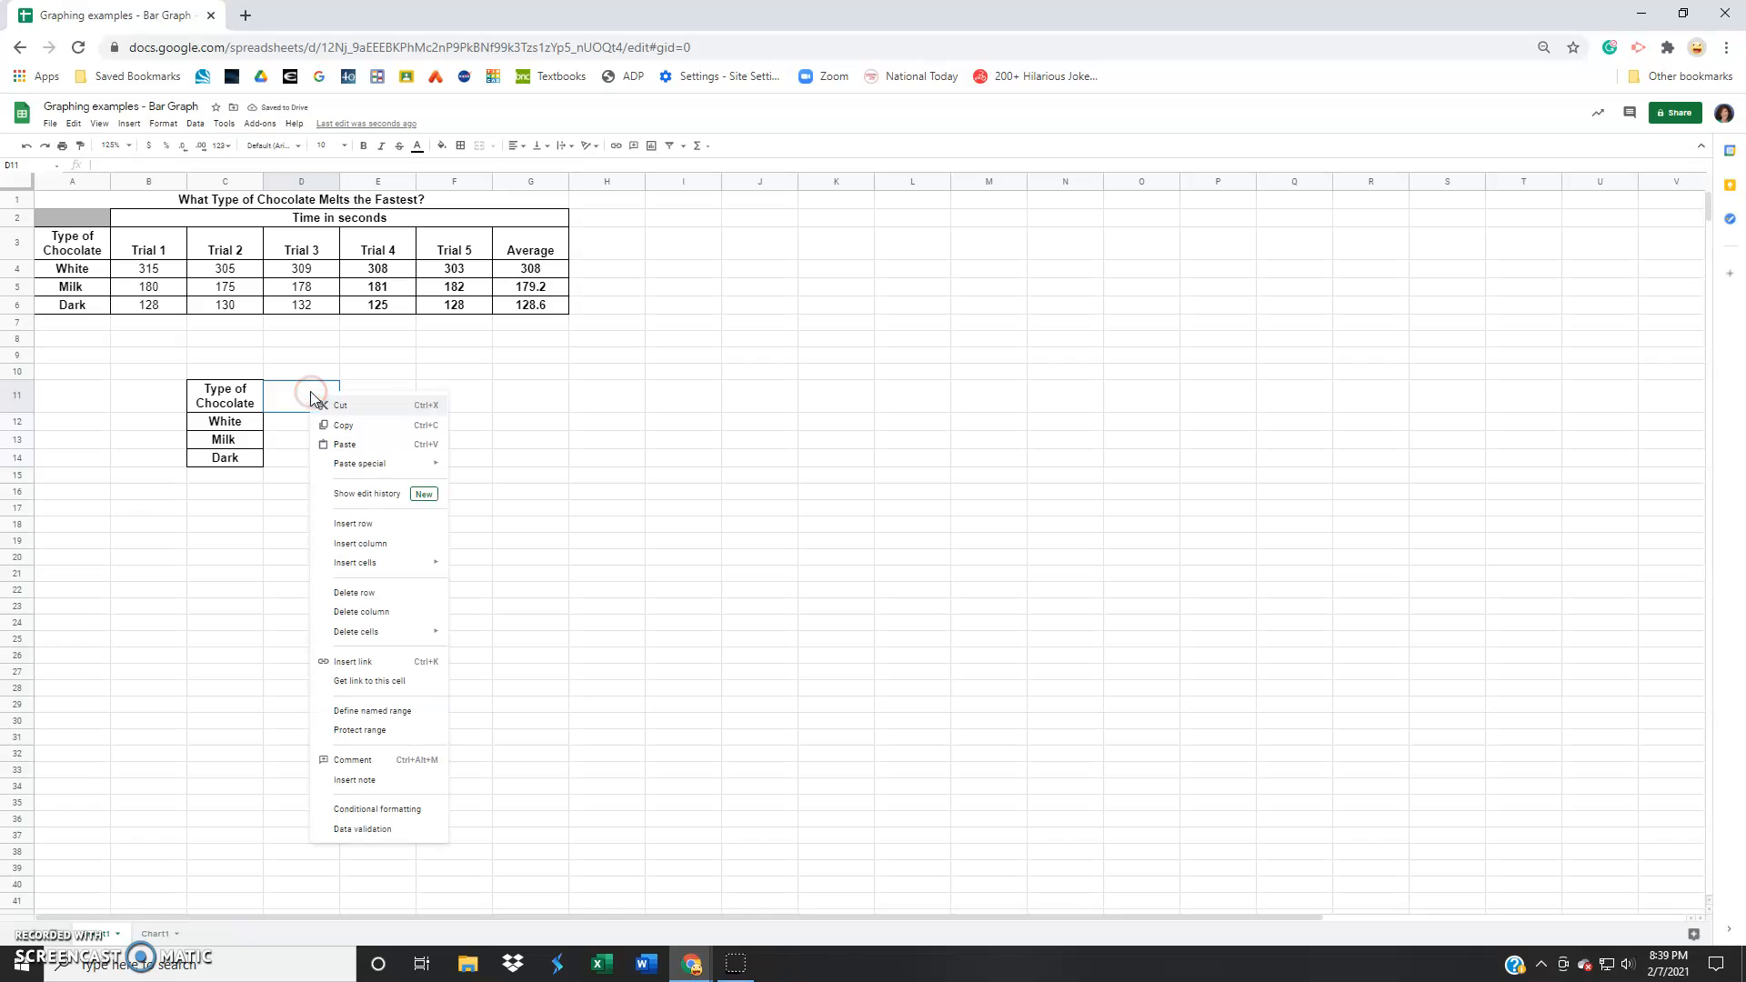
{"action": "mouse_move", "coordinate": [438, 471]}
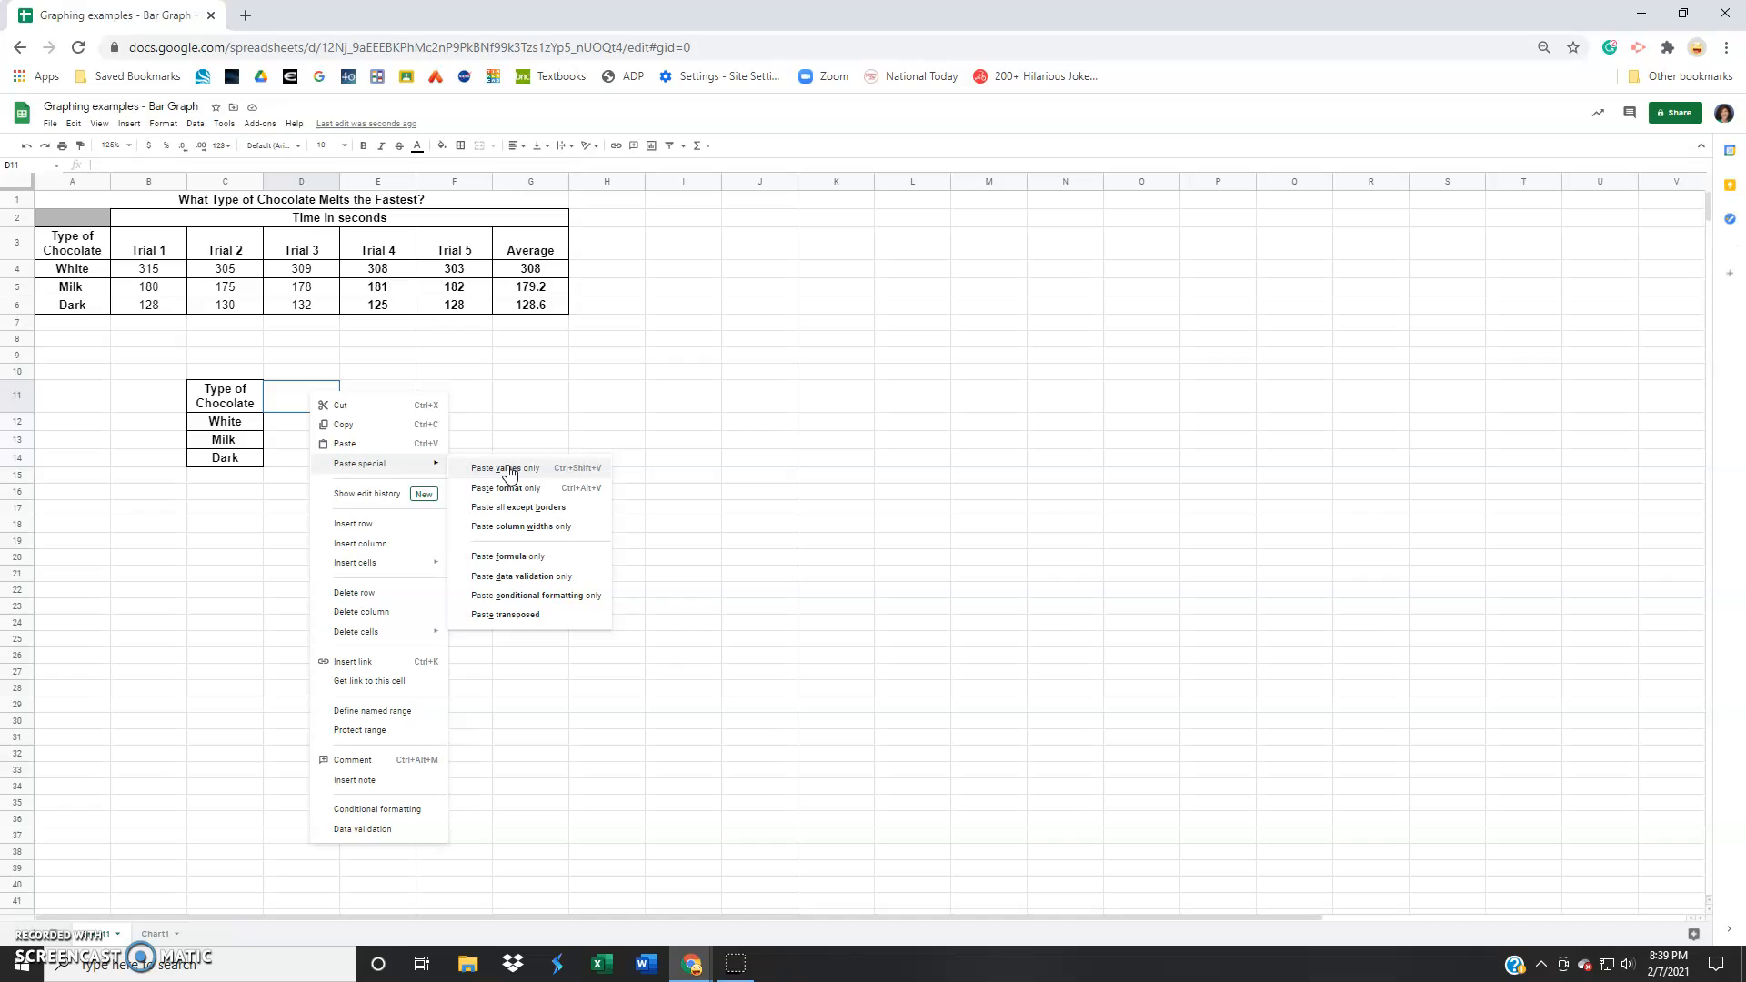
{"action": "left_click", "coordinate": [510, 468]}
{"action": "left_click", "coordinate": [512, 492]}
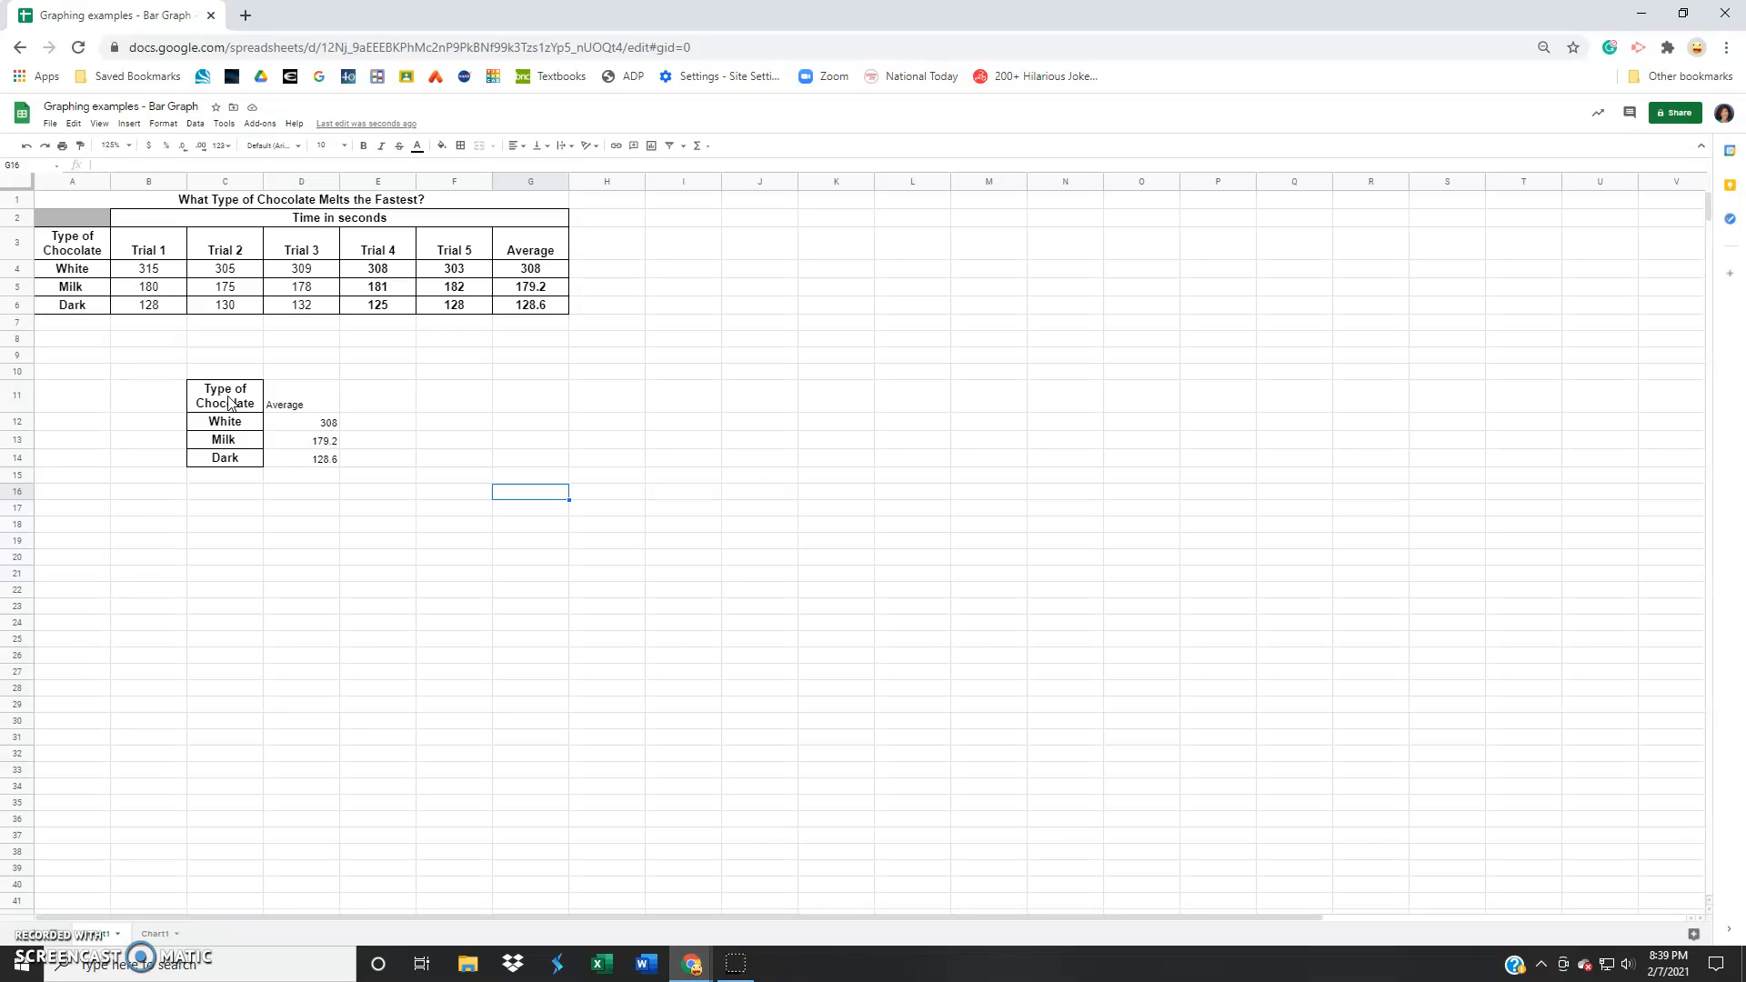
Insert a chart from the averages table in C11:D14.
{"action": "left_click_drag", "start_coordinate": [229, 403], "coordinate": [326, 466]}
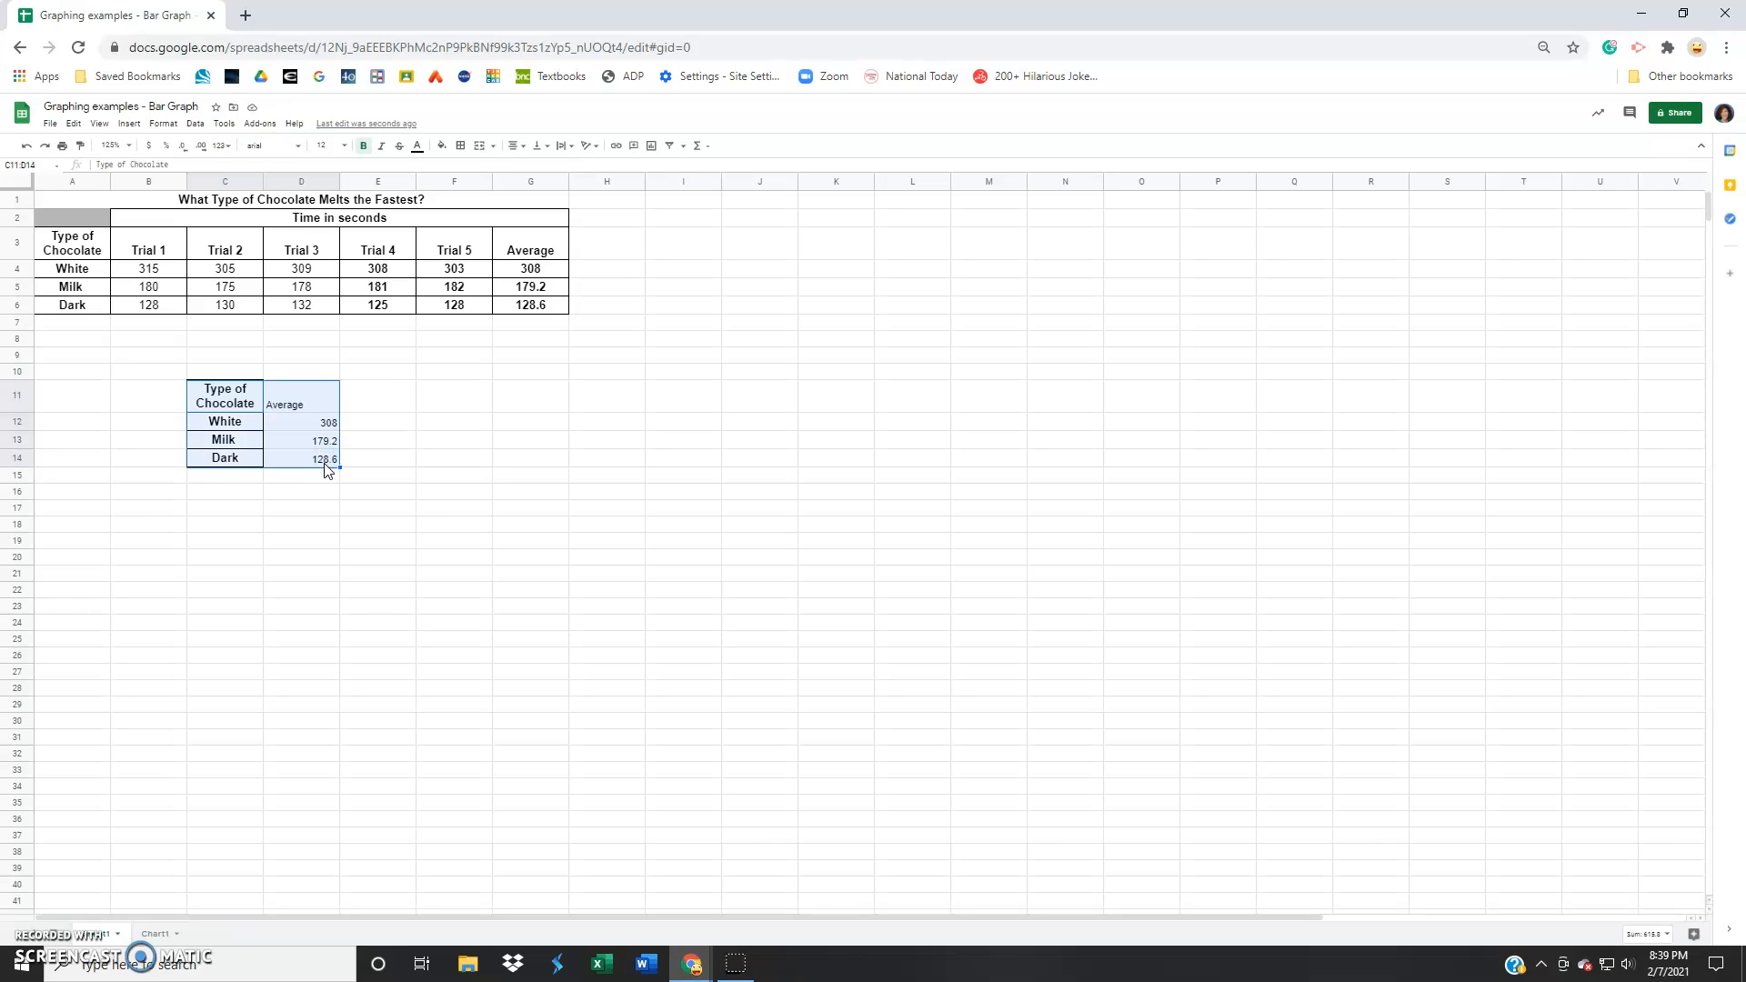
{"action": "left_click", "coordinate": [129, 124]}
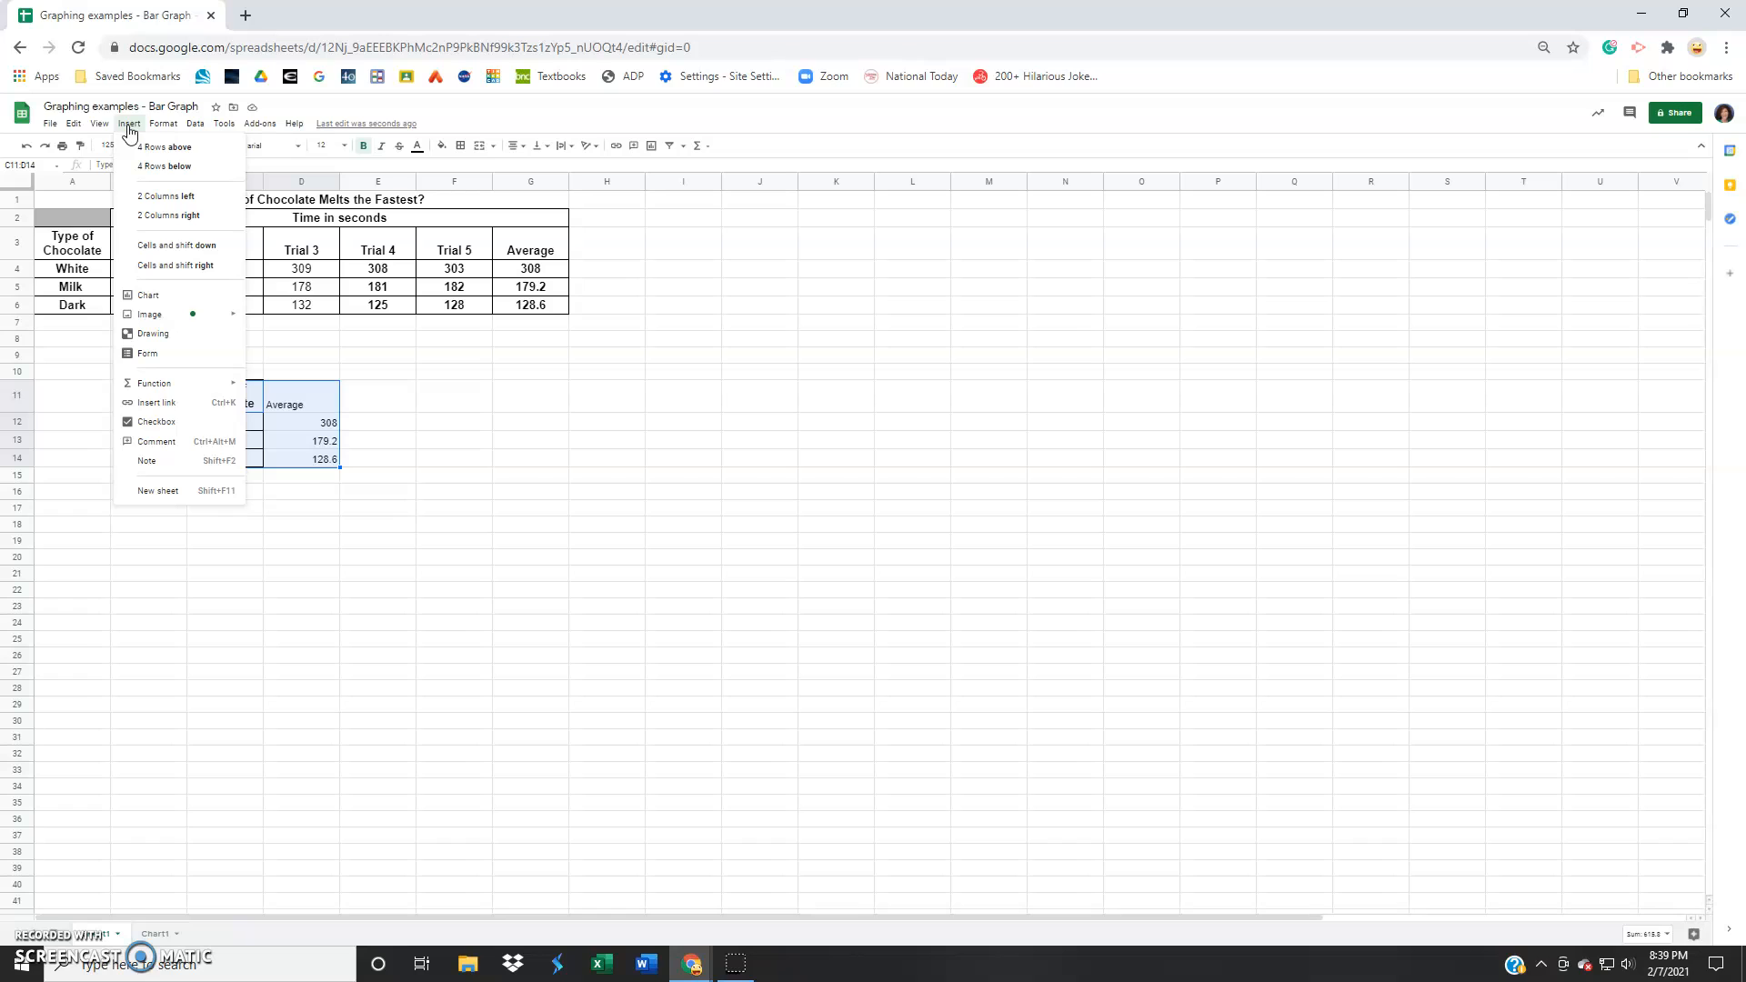
{"action": "left_click", "coordinate": [156, 294]}
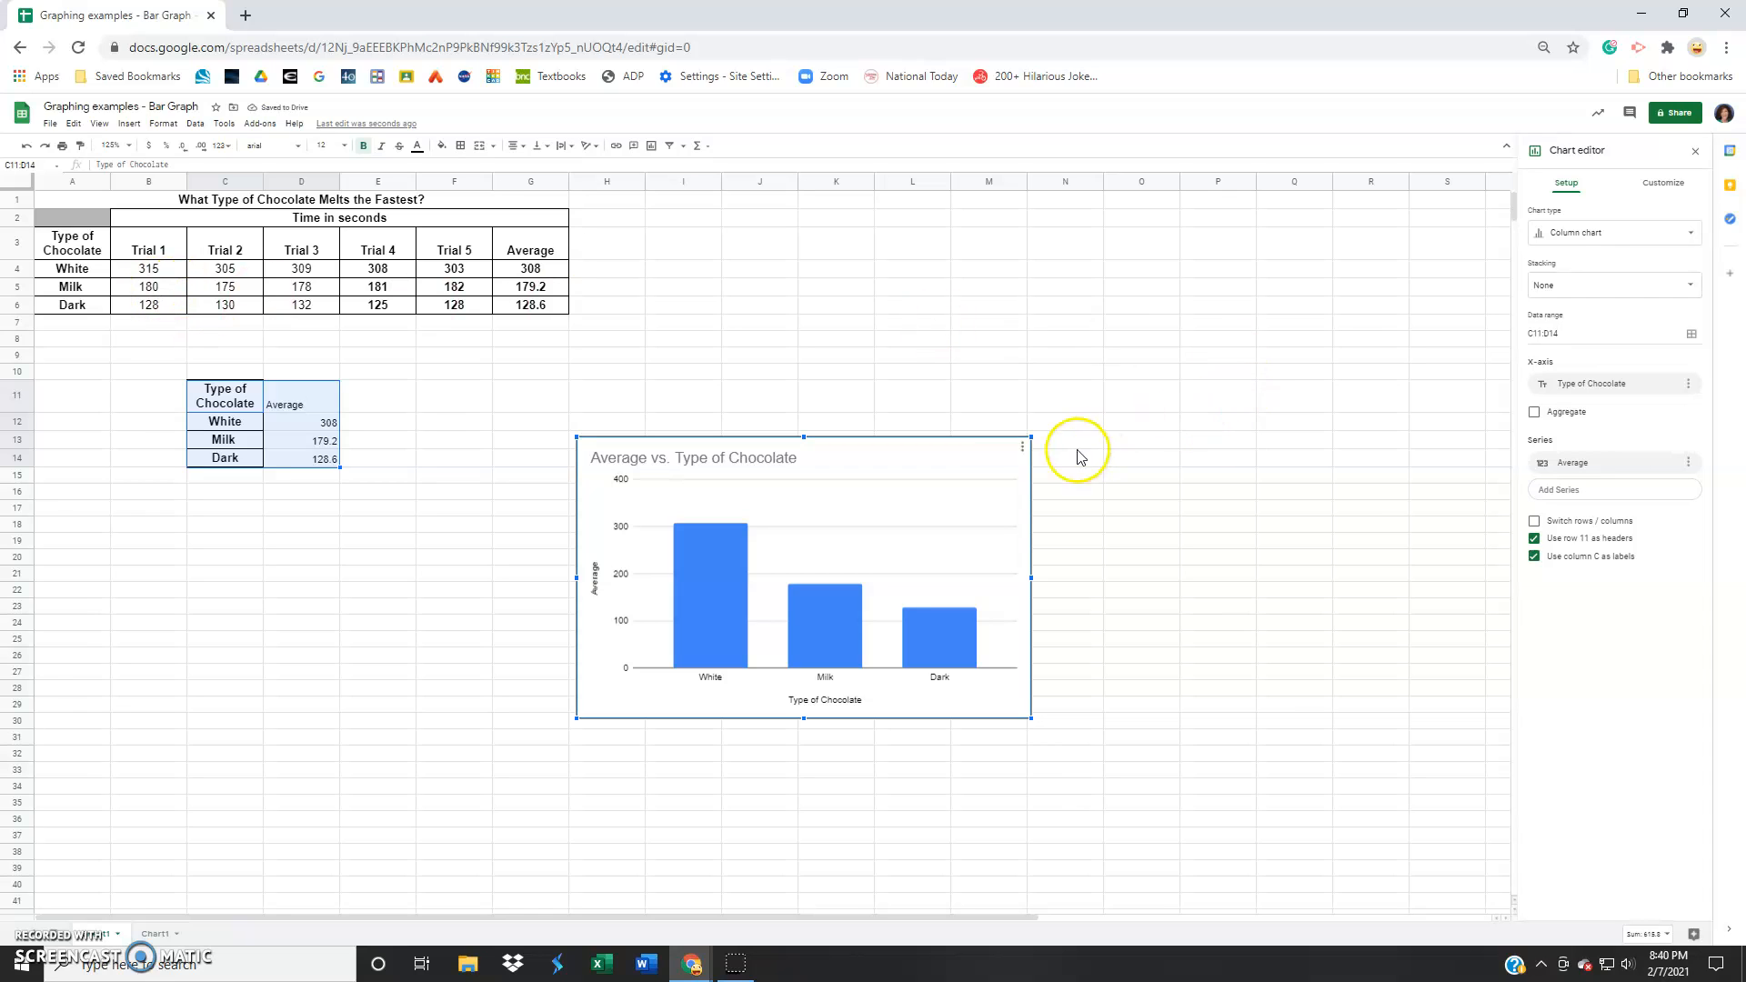
Set the averages chart's title to "What Type of Chocolate Melts the Fastest?".
{"action": "left_click", "coordinate": [1662, 188]}
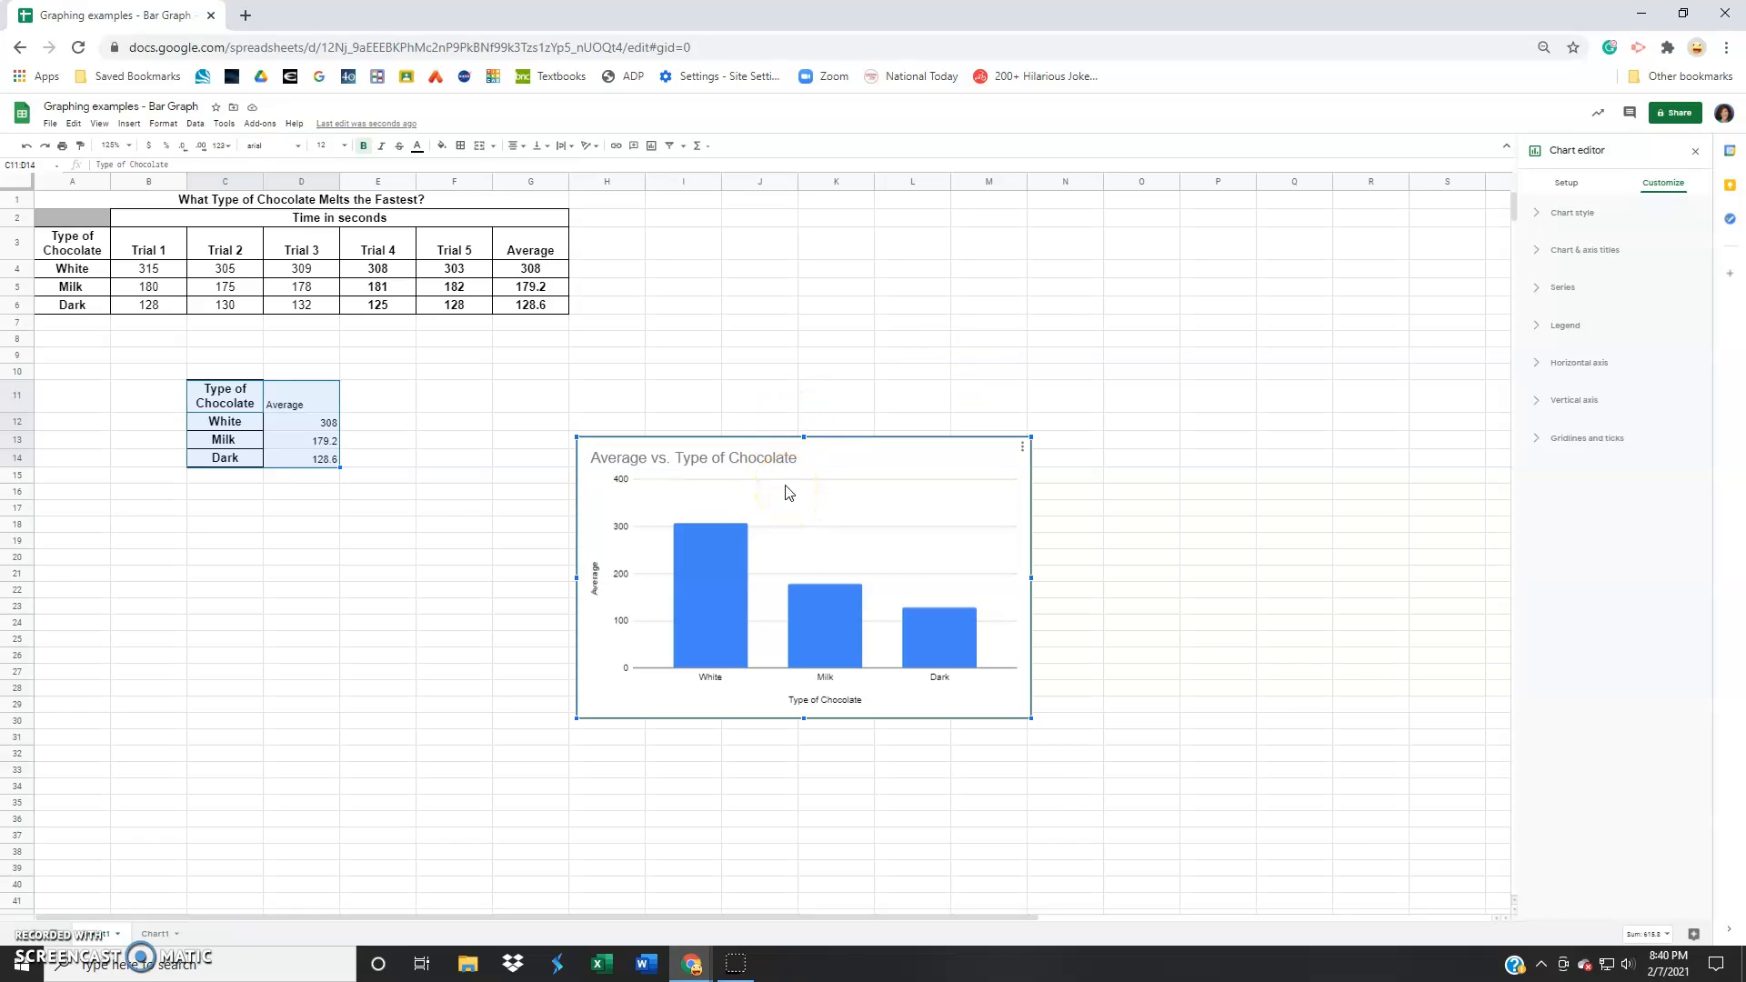
{"action": "left_click", "coordinate": [1541, 255]}
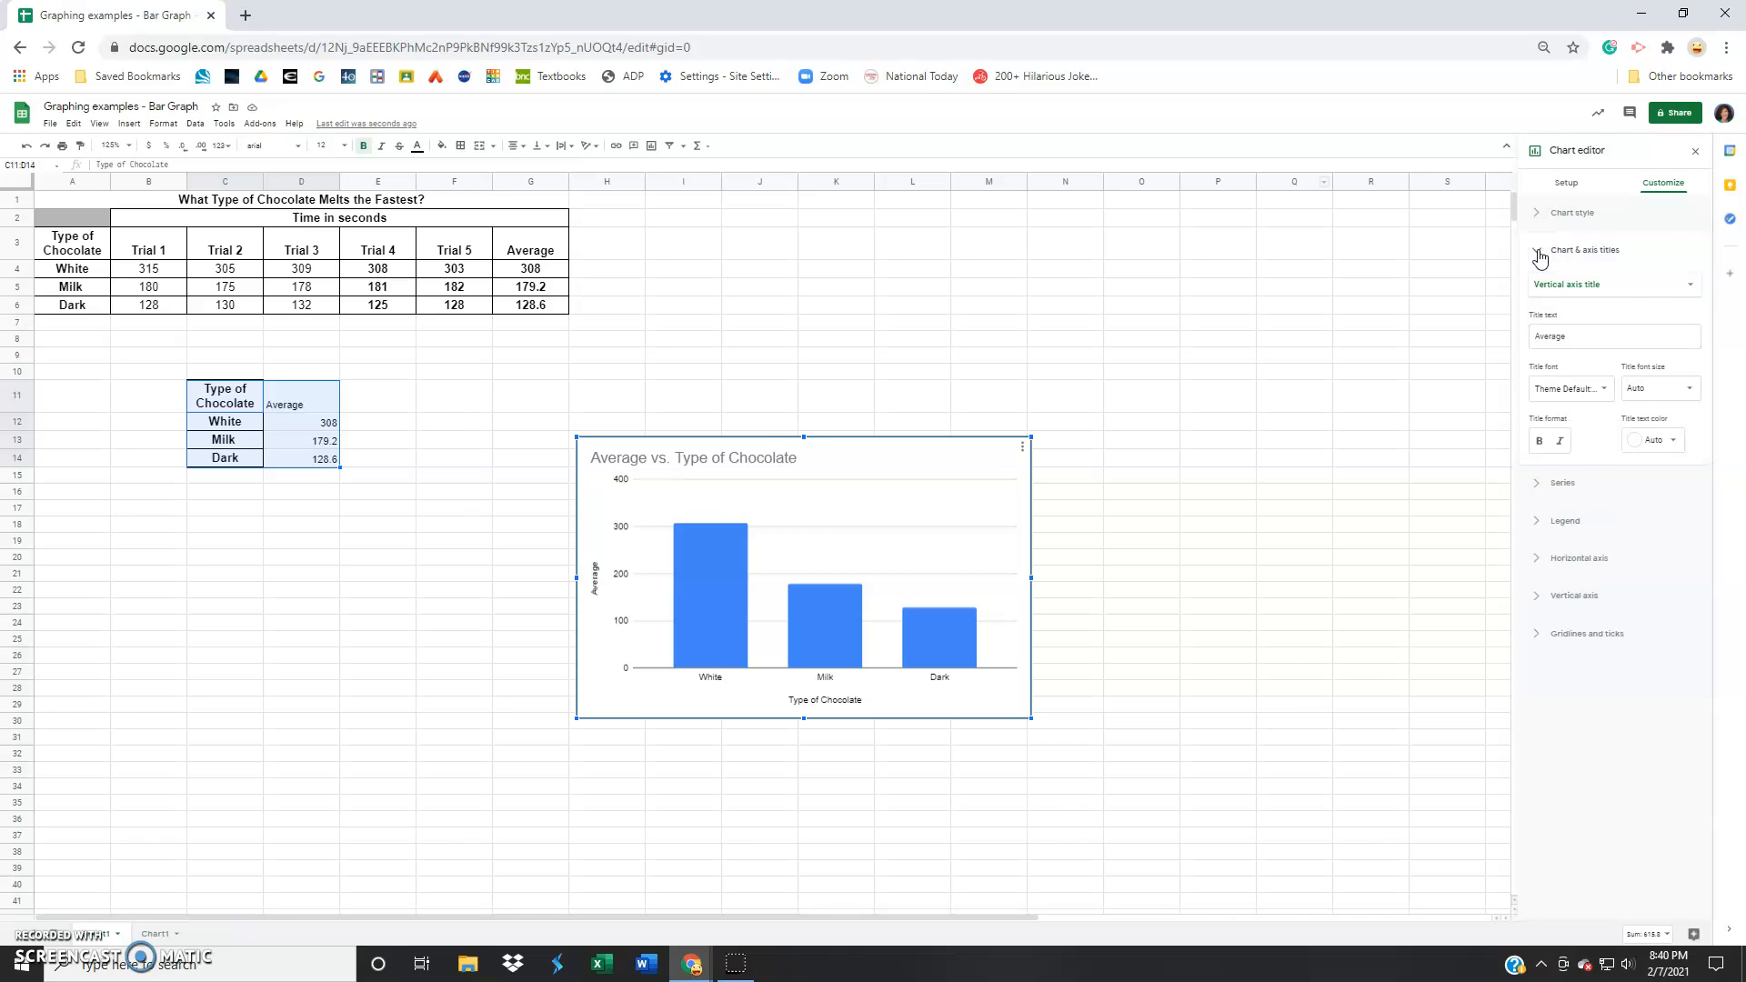
{"action": "left_click", "coordinate": [1692, 287]}
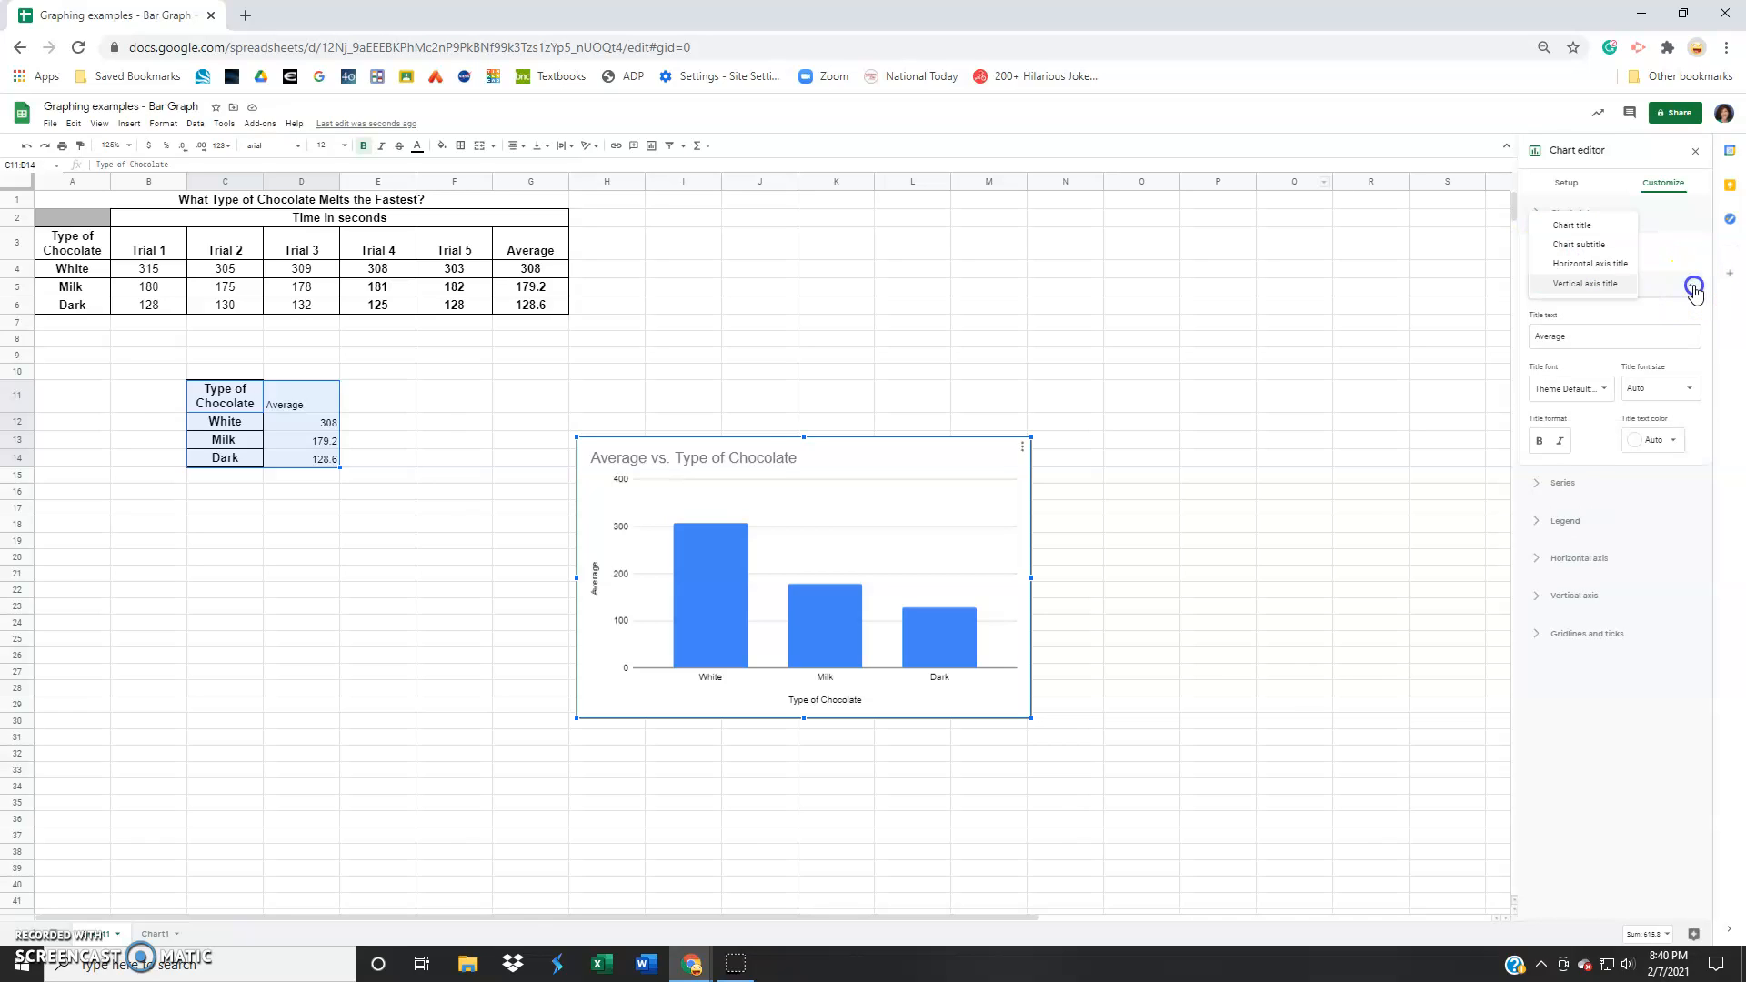
{"action": "left_click", "coordinate": [1578, 226]}
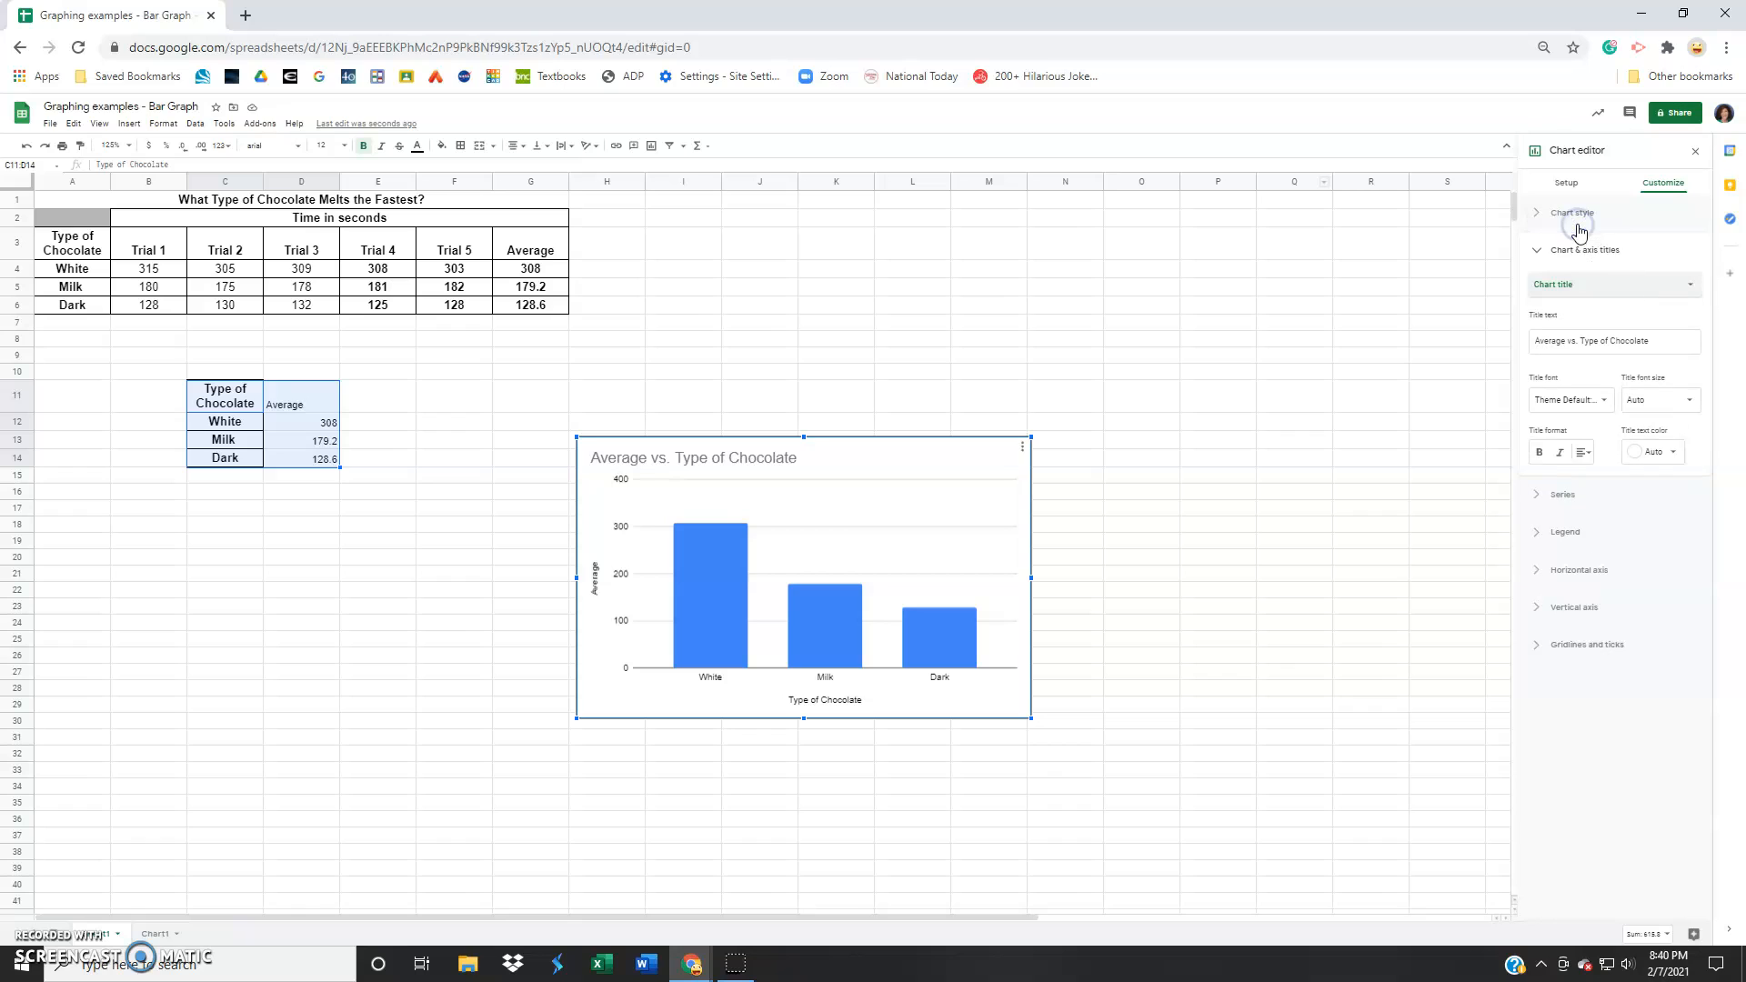
{"action": "left_click_drag", "start_coordinate": [1668, 337], "coordinate": [1517, 346]}
{"action": "type", "text": "W"}
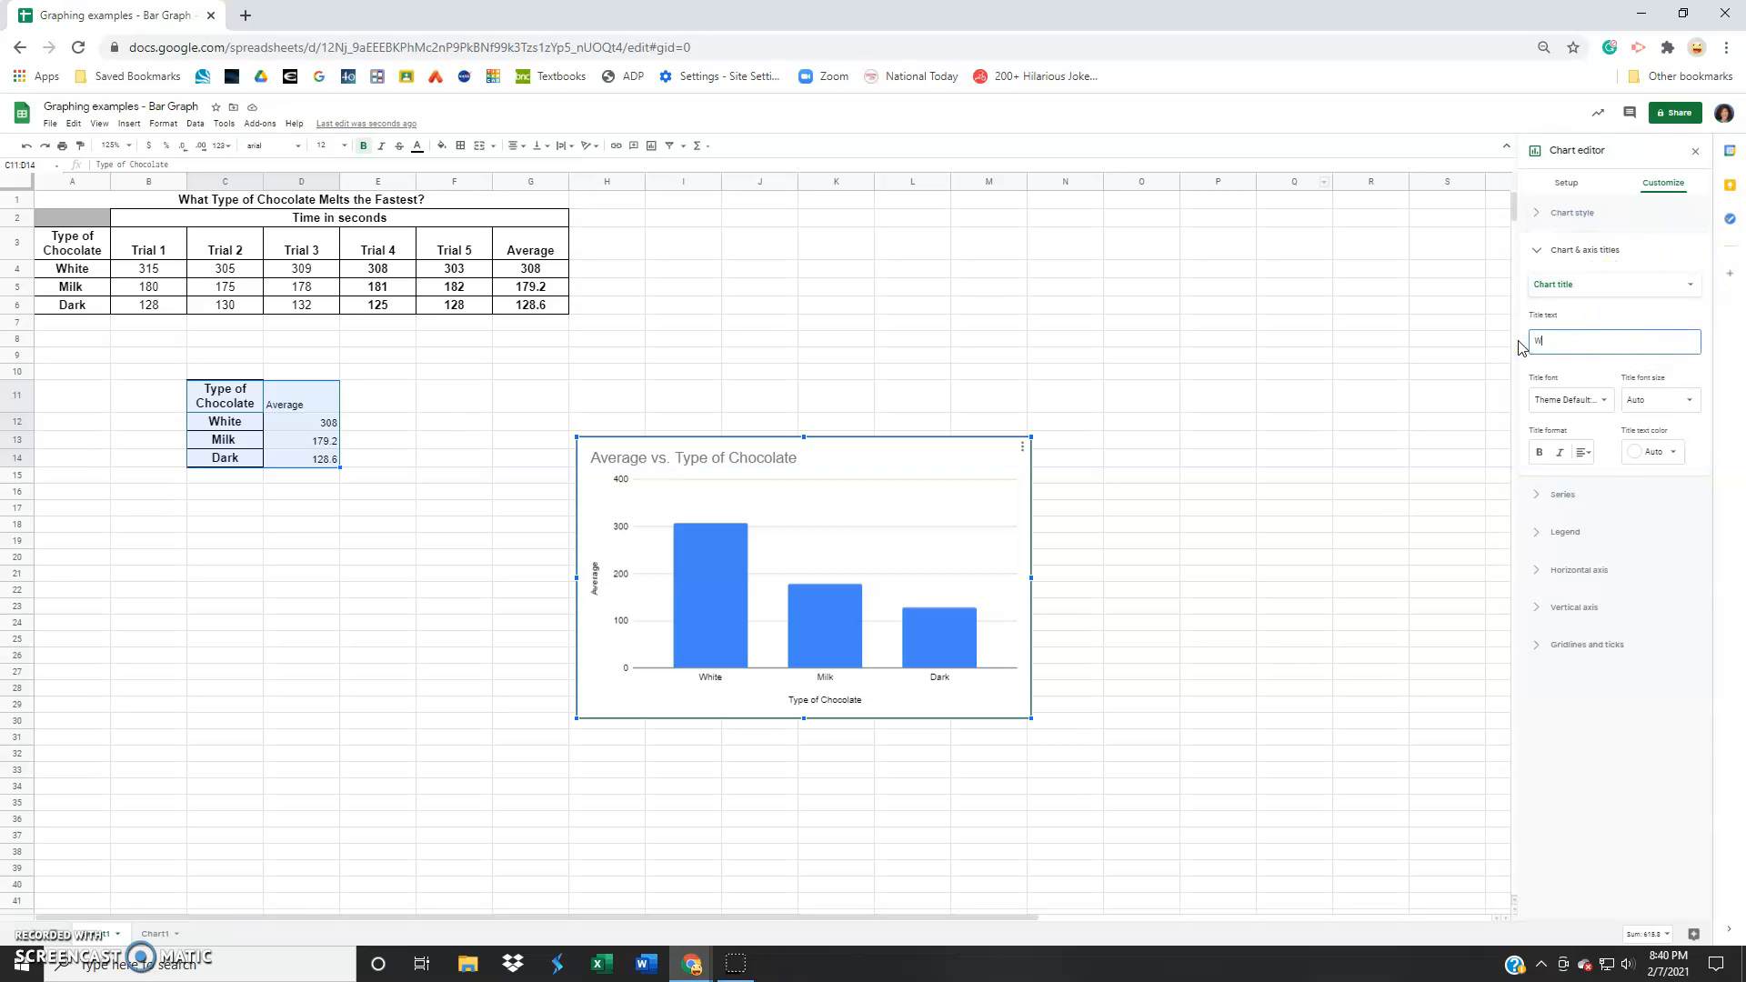
{"action": "type", "text": "hat Ty"}
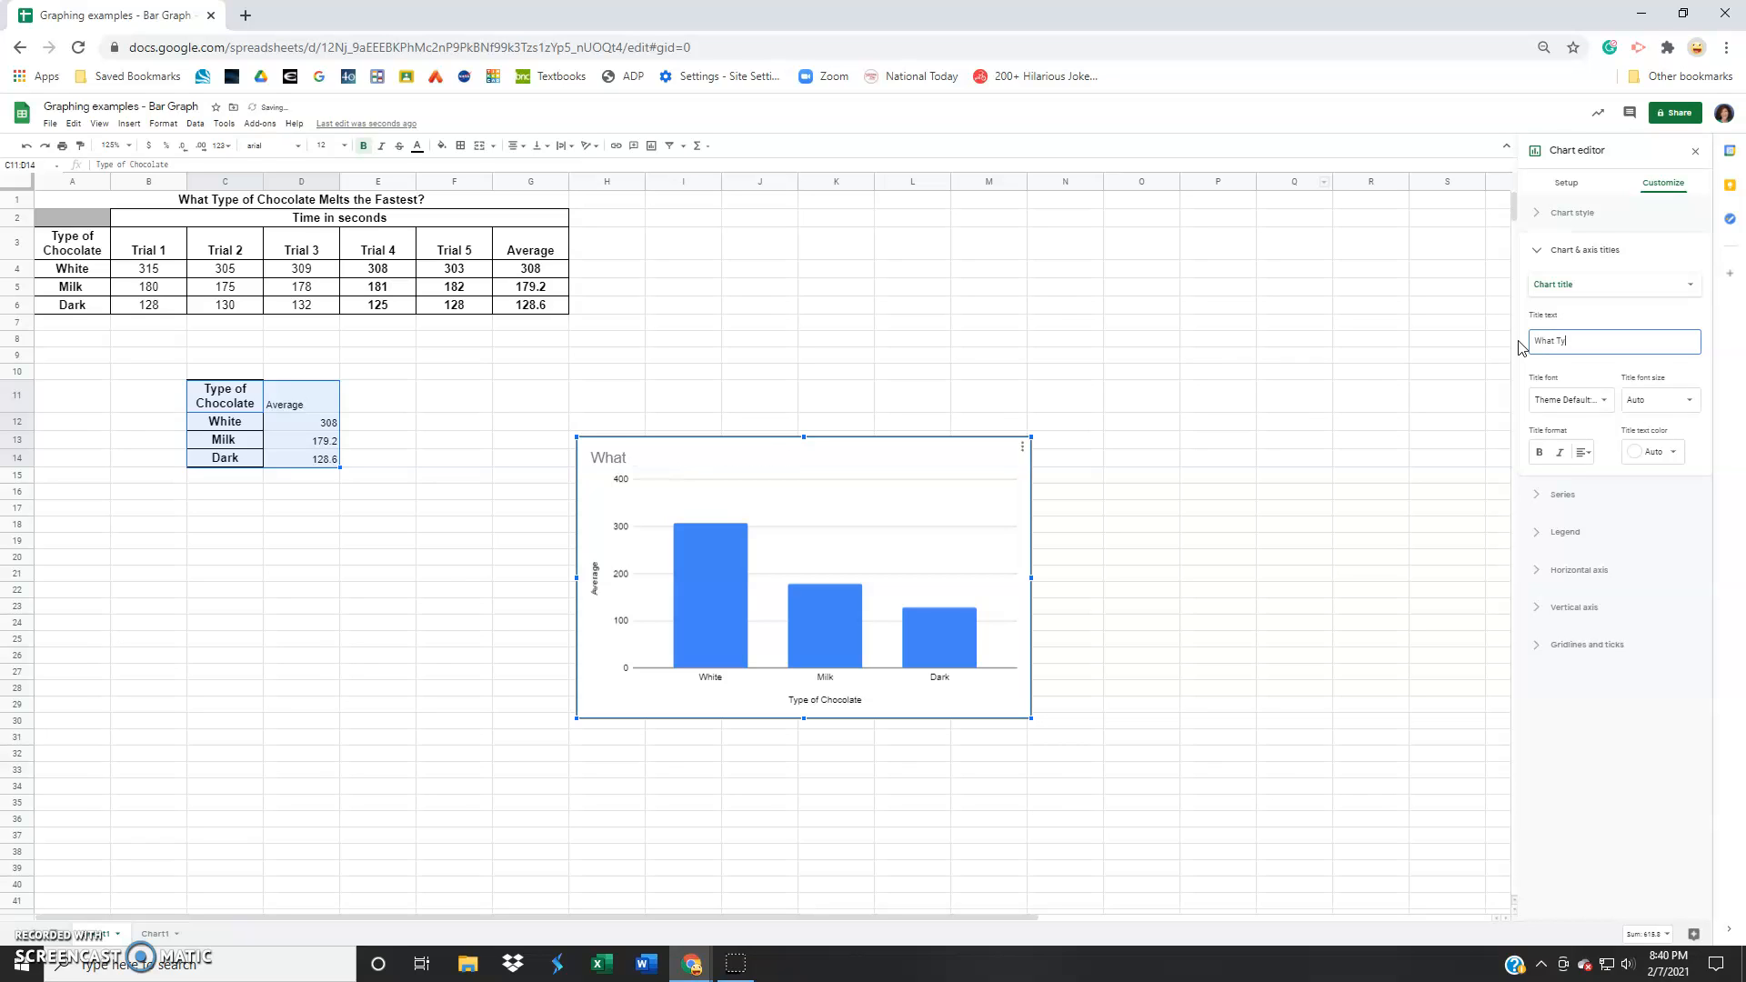
{"action": "type", "text": "pe of Chocolate Melts the Fastest?"}
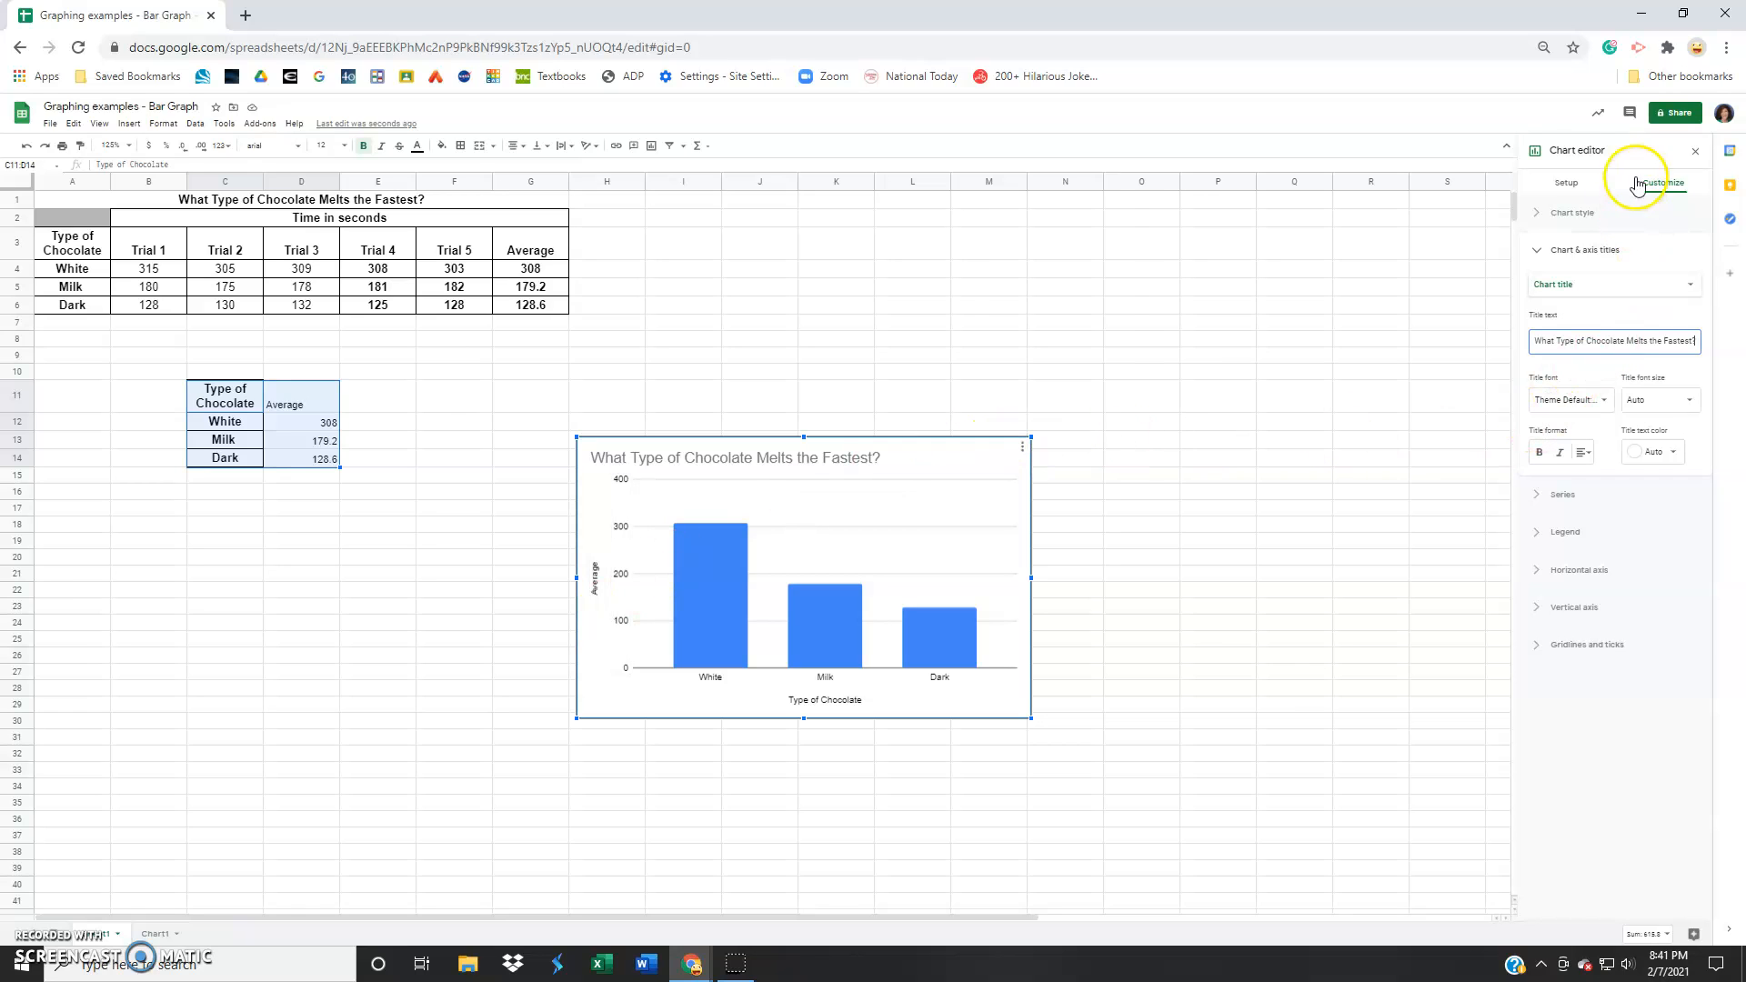
Set the averages chart's vertical axis title to "Average Time in Seconds" and close the chart editor.
{"action": "left_click", "coordinate": [1687, 287]}
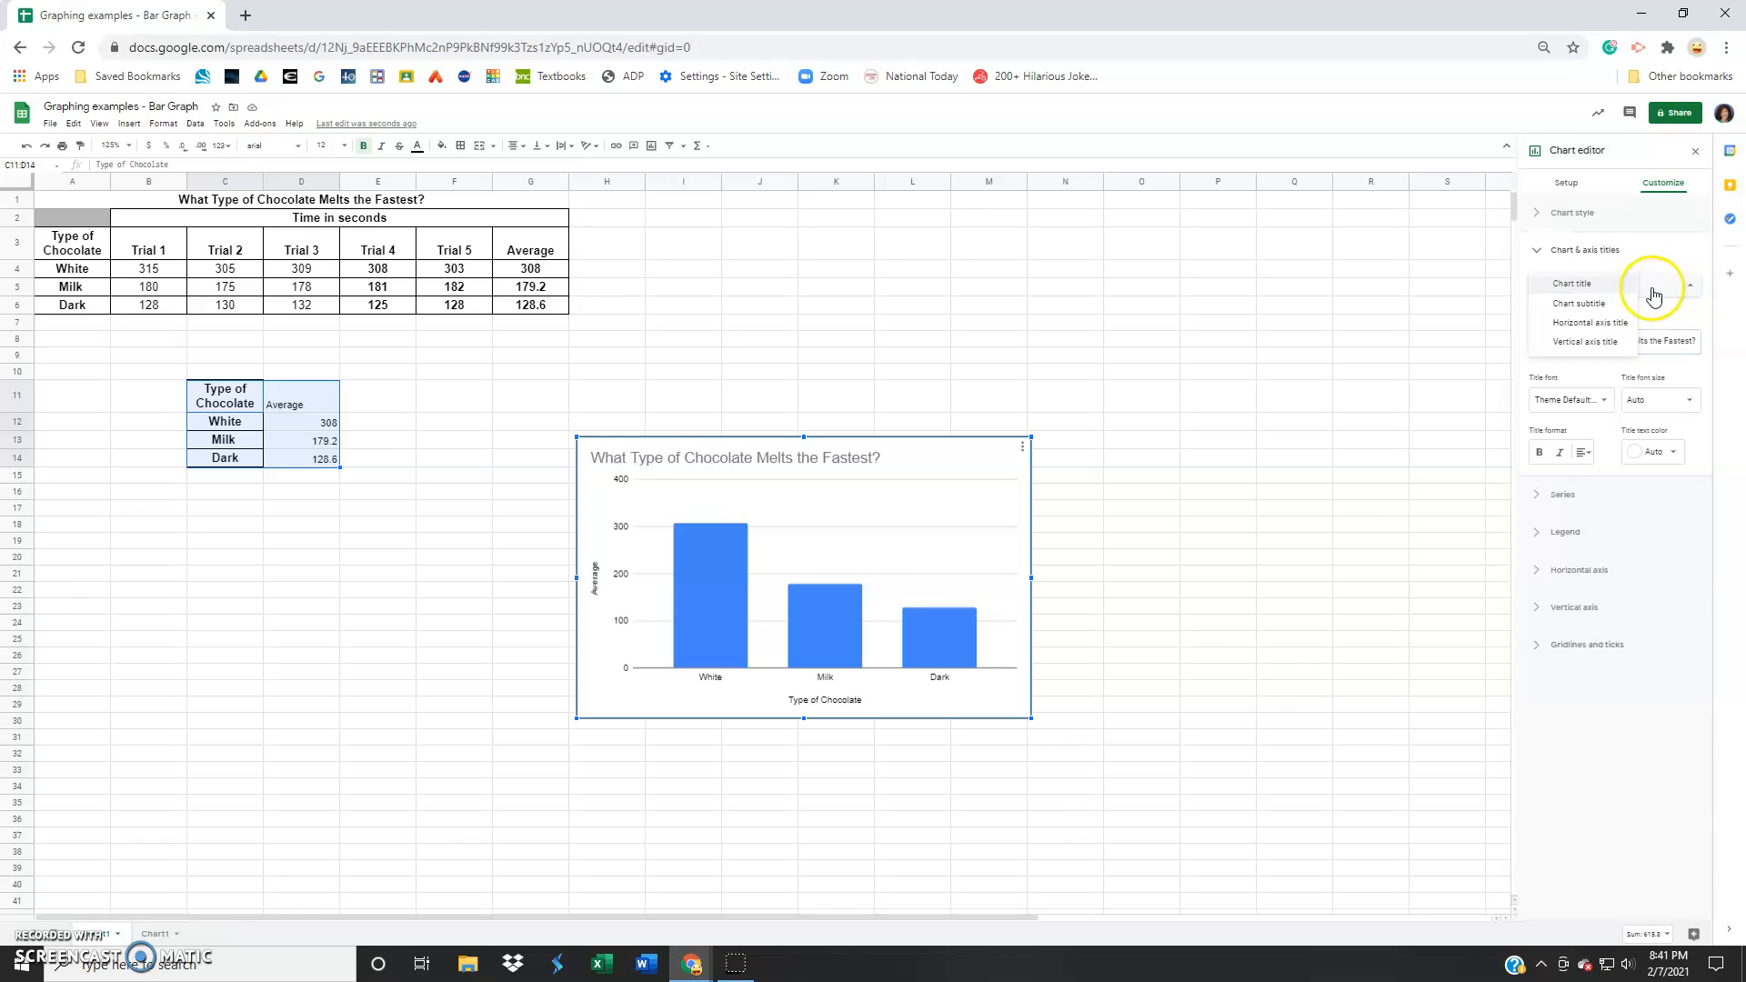
{"action": "left_click", "coordinate": [1586, 344]}
{"action": "left_click", "coordinate": [1587, 337]}
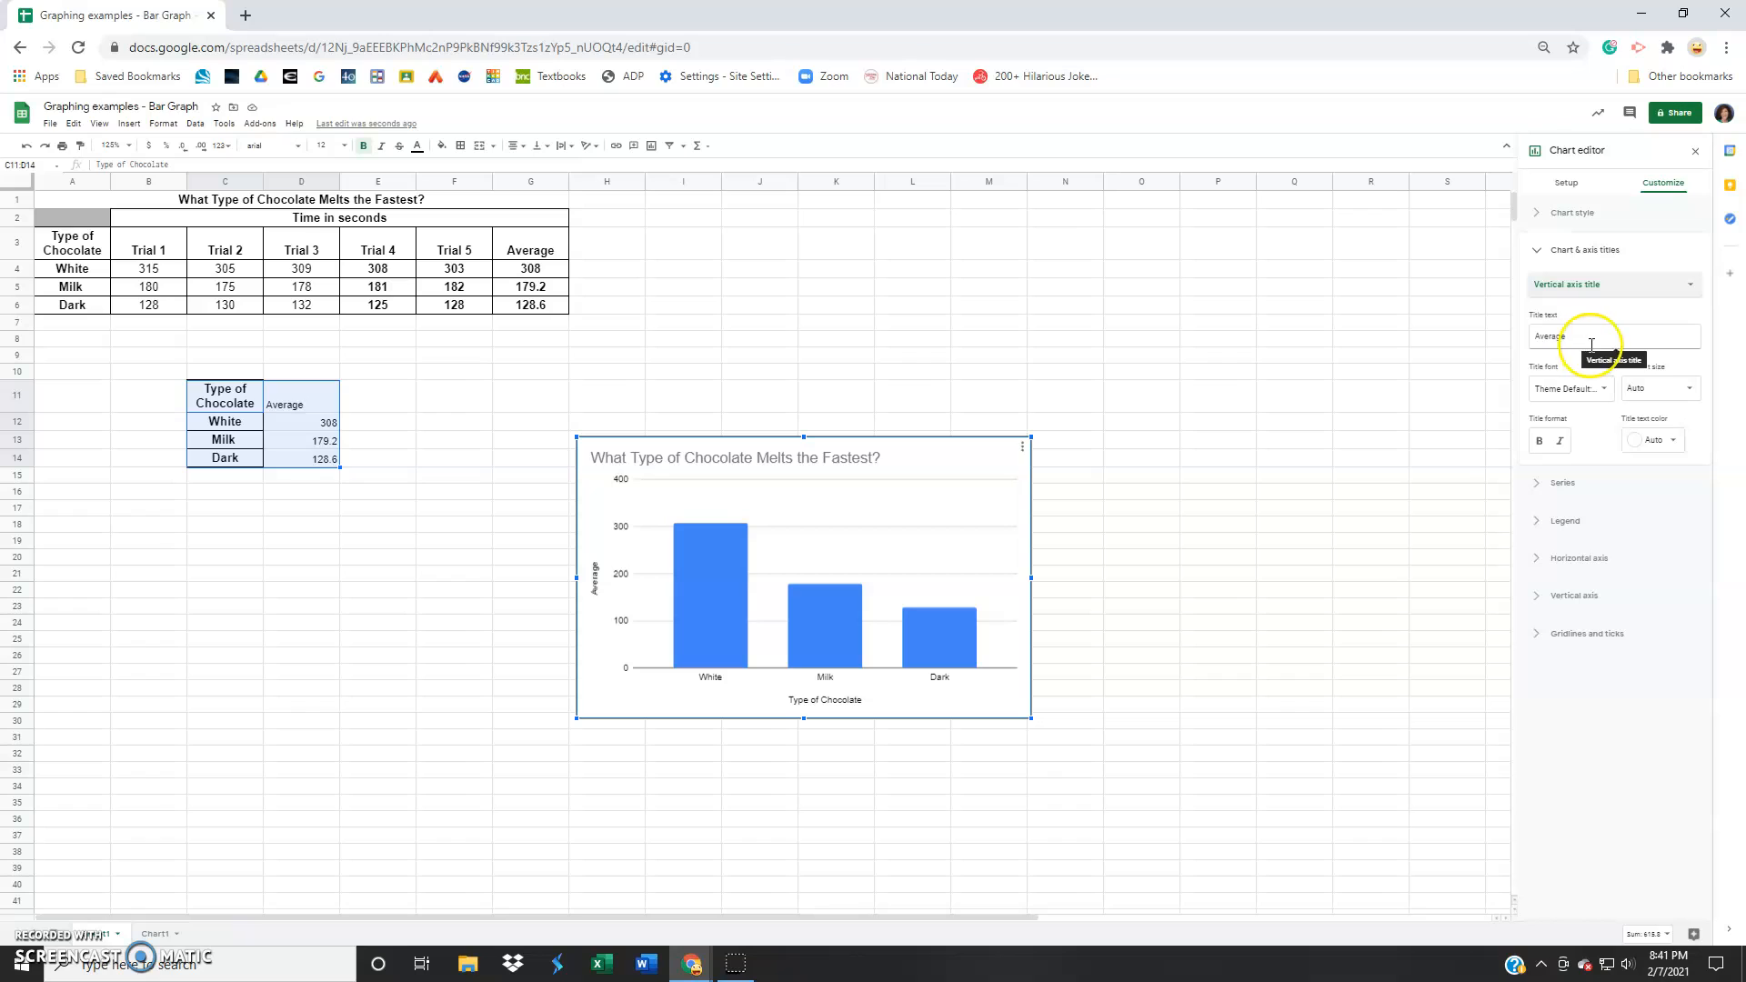
{"action": "left_click", "coordinate": [1577, 339]}
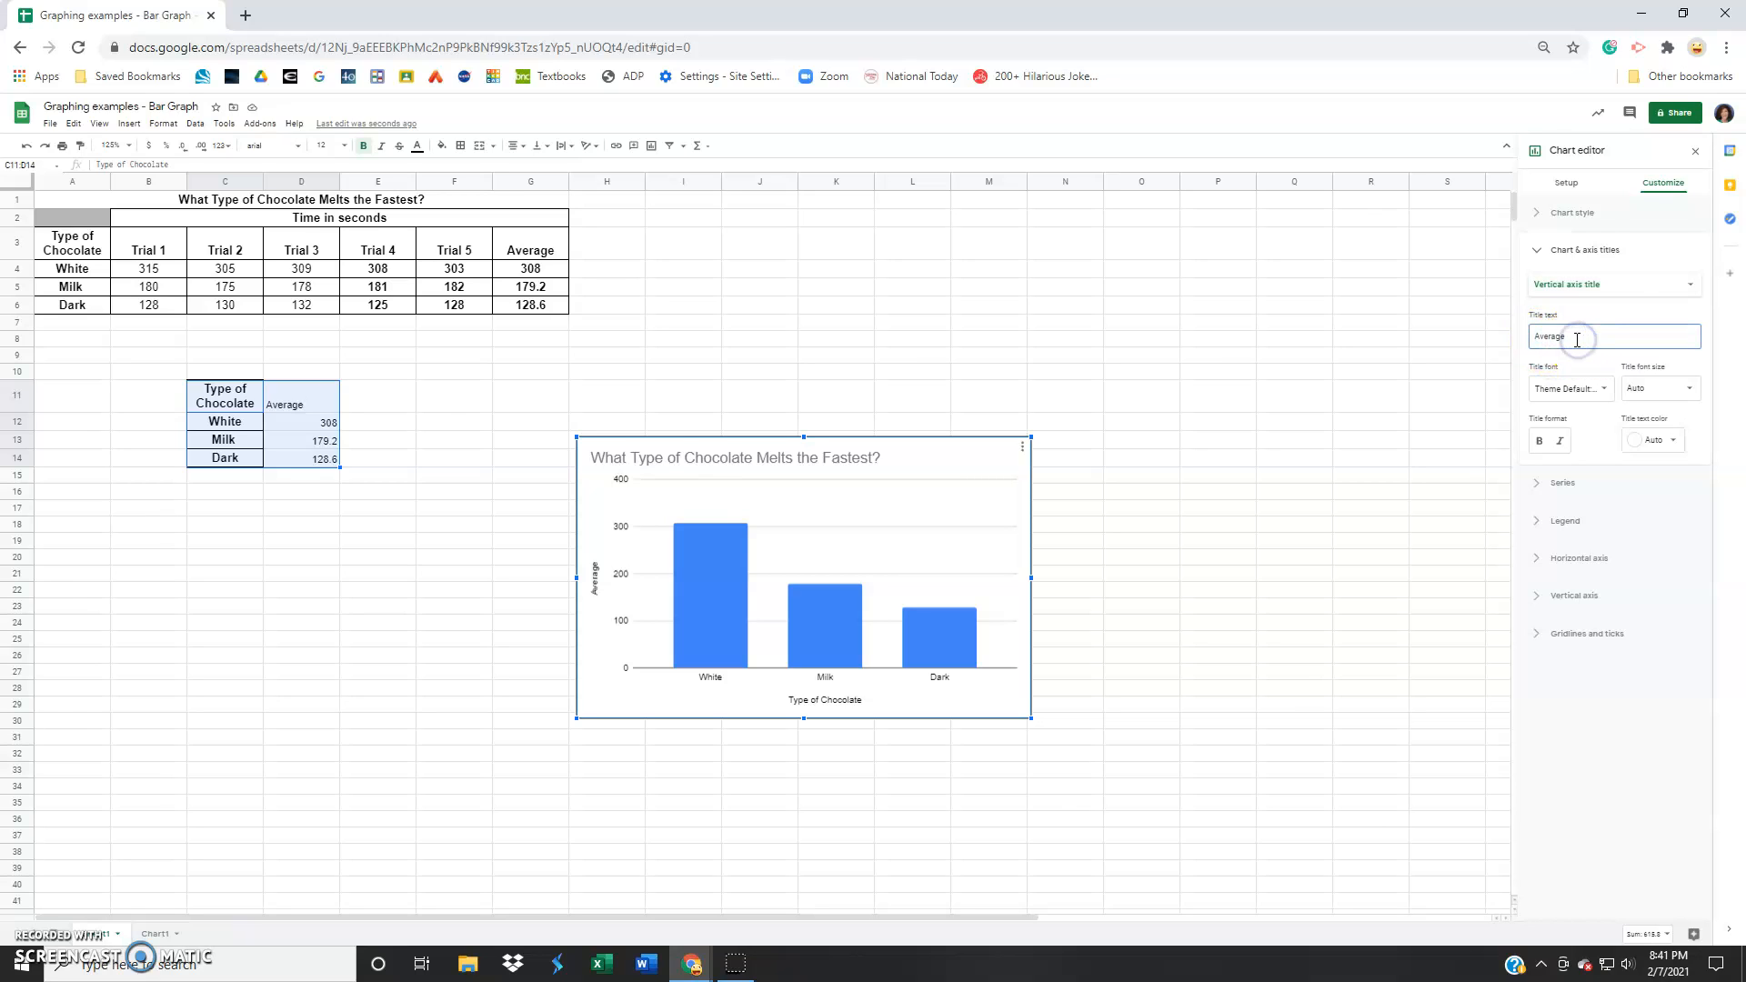
{"action": "type", "text": "time"}
{"action": "type", "text": "Ti"}
{"action": "type", "text": "tle in Seconds"}
{"action": "left_click", "coordinate": [1278, 509]}
Move the averages chart to its own sheet, and return to the data sheet after viewing the trial chart.
{"action": "left_click", "coordinate": [1008, 464]}
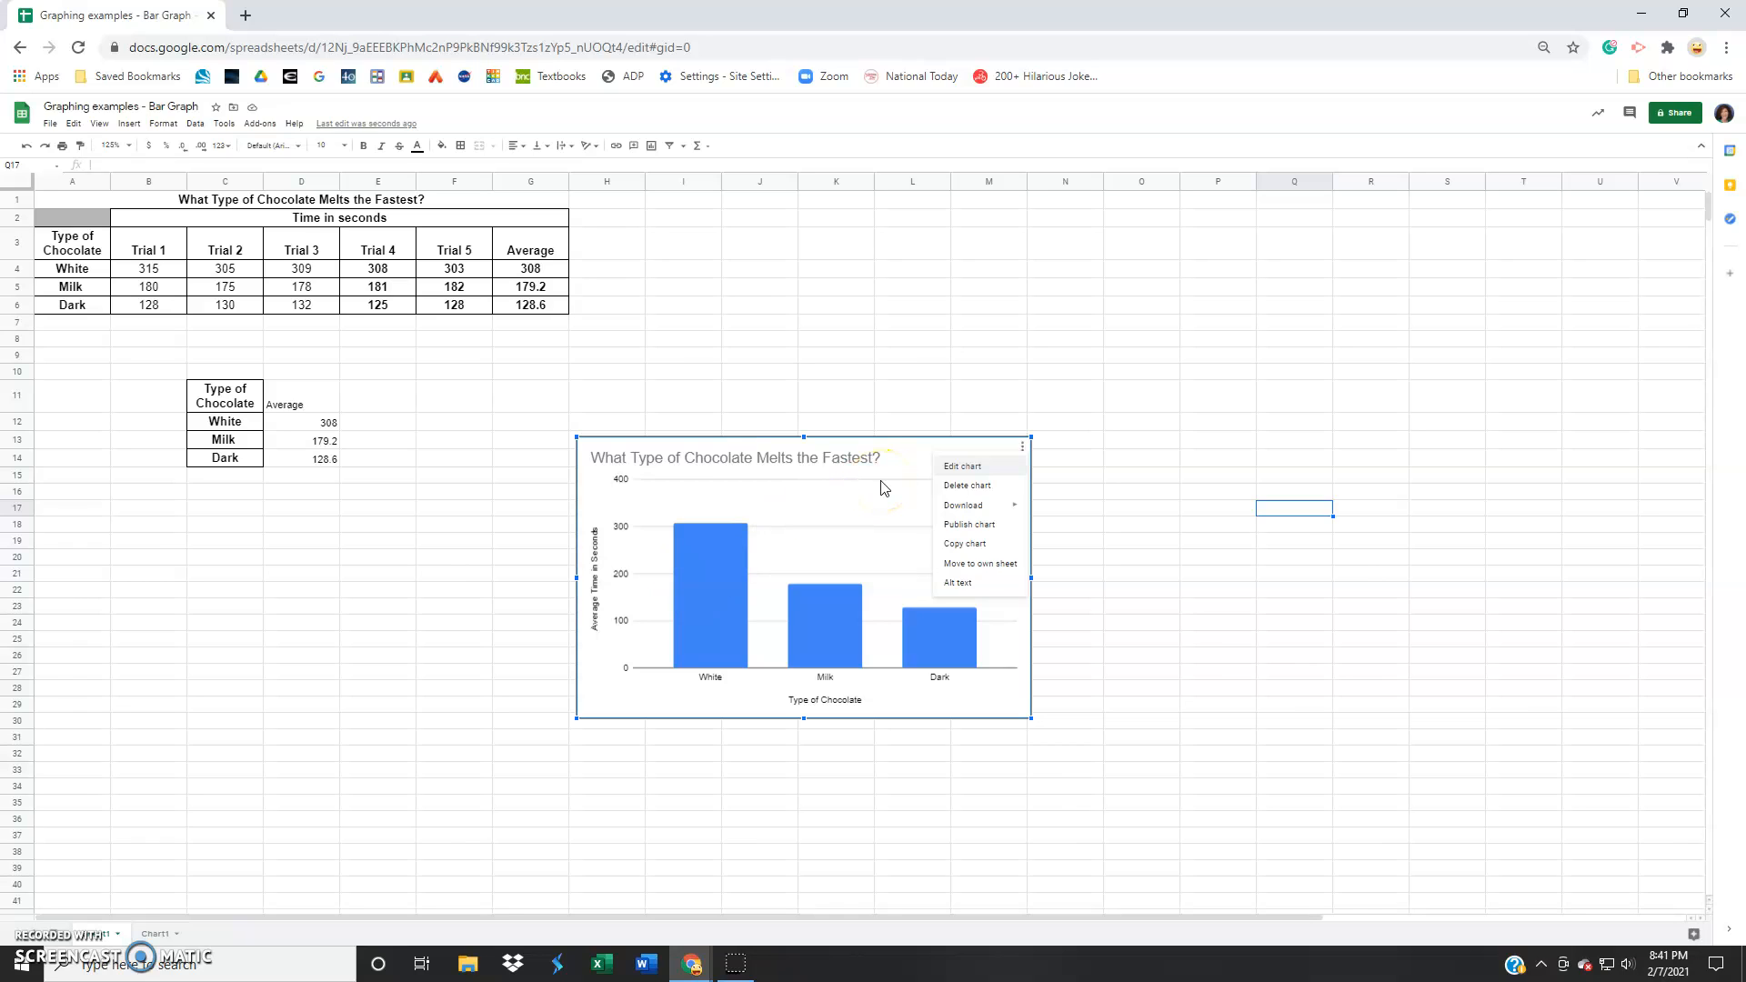
{"action": "left_click", "coordinate": [981, 564]}
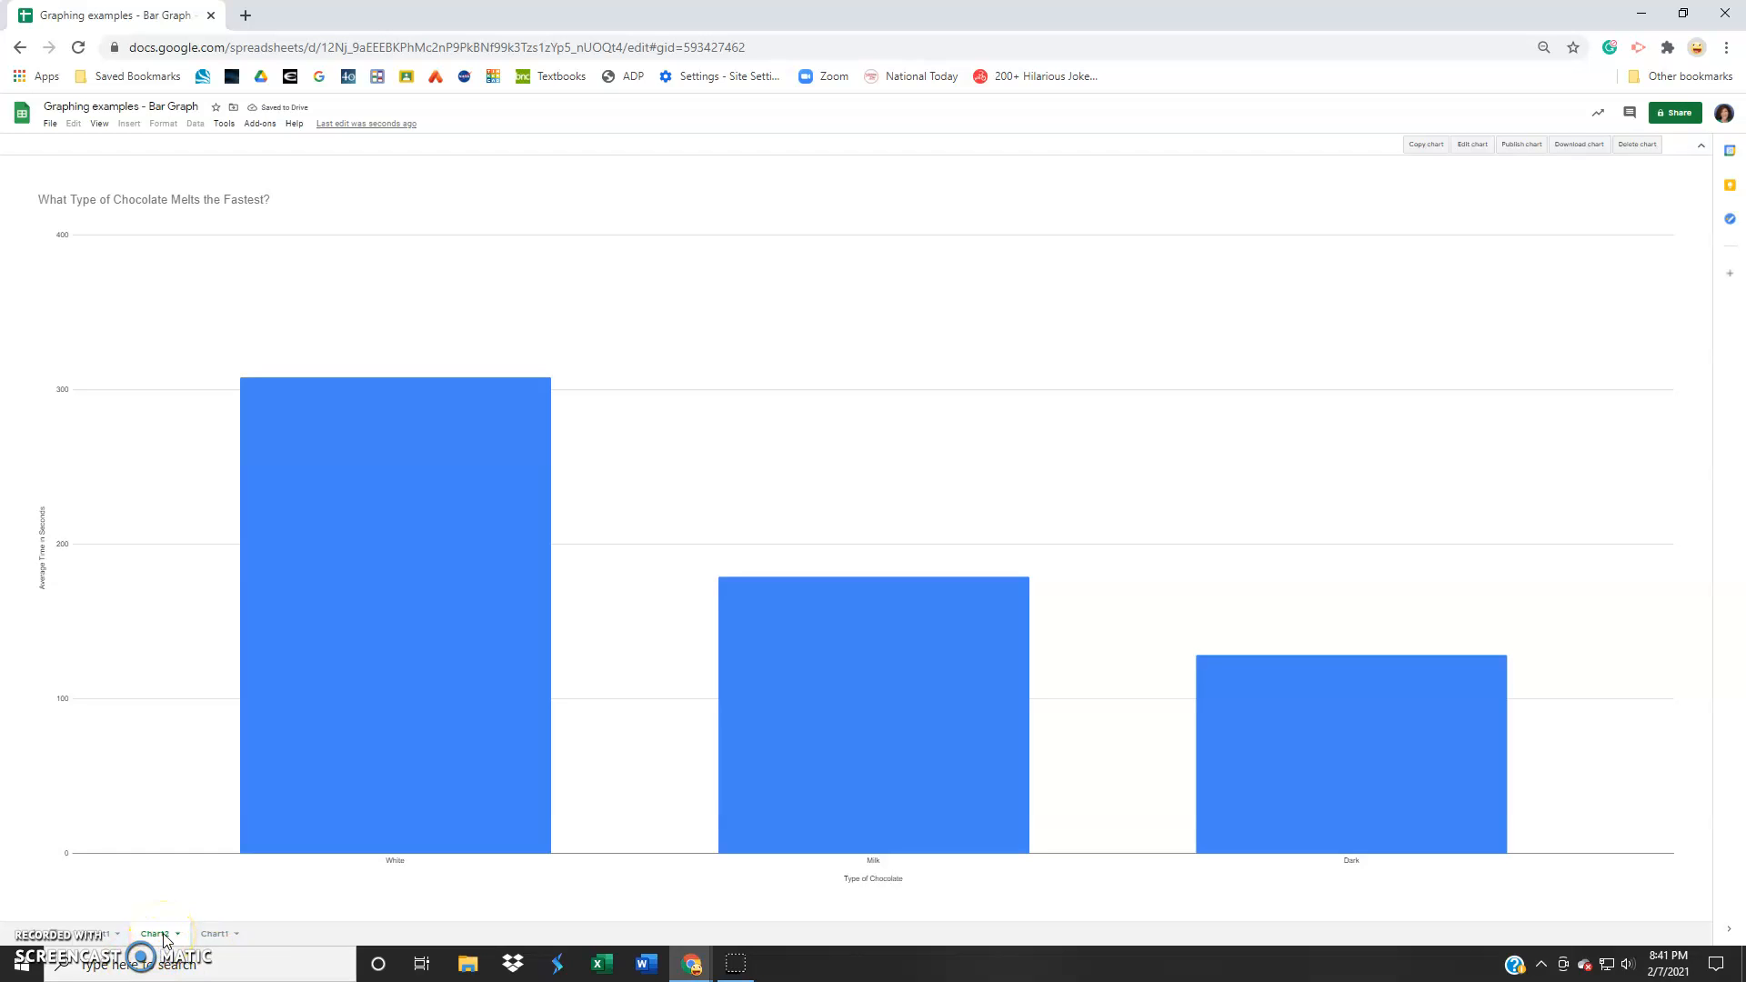
{"action": "left_click", "coordinate": [216, 936]}
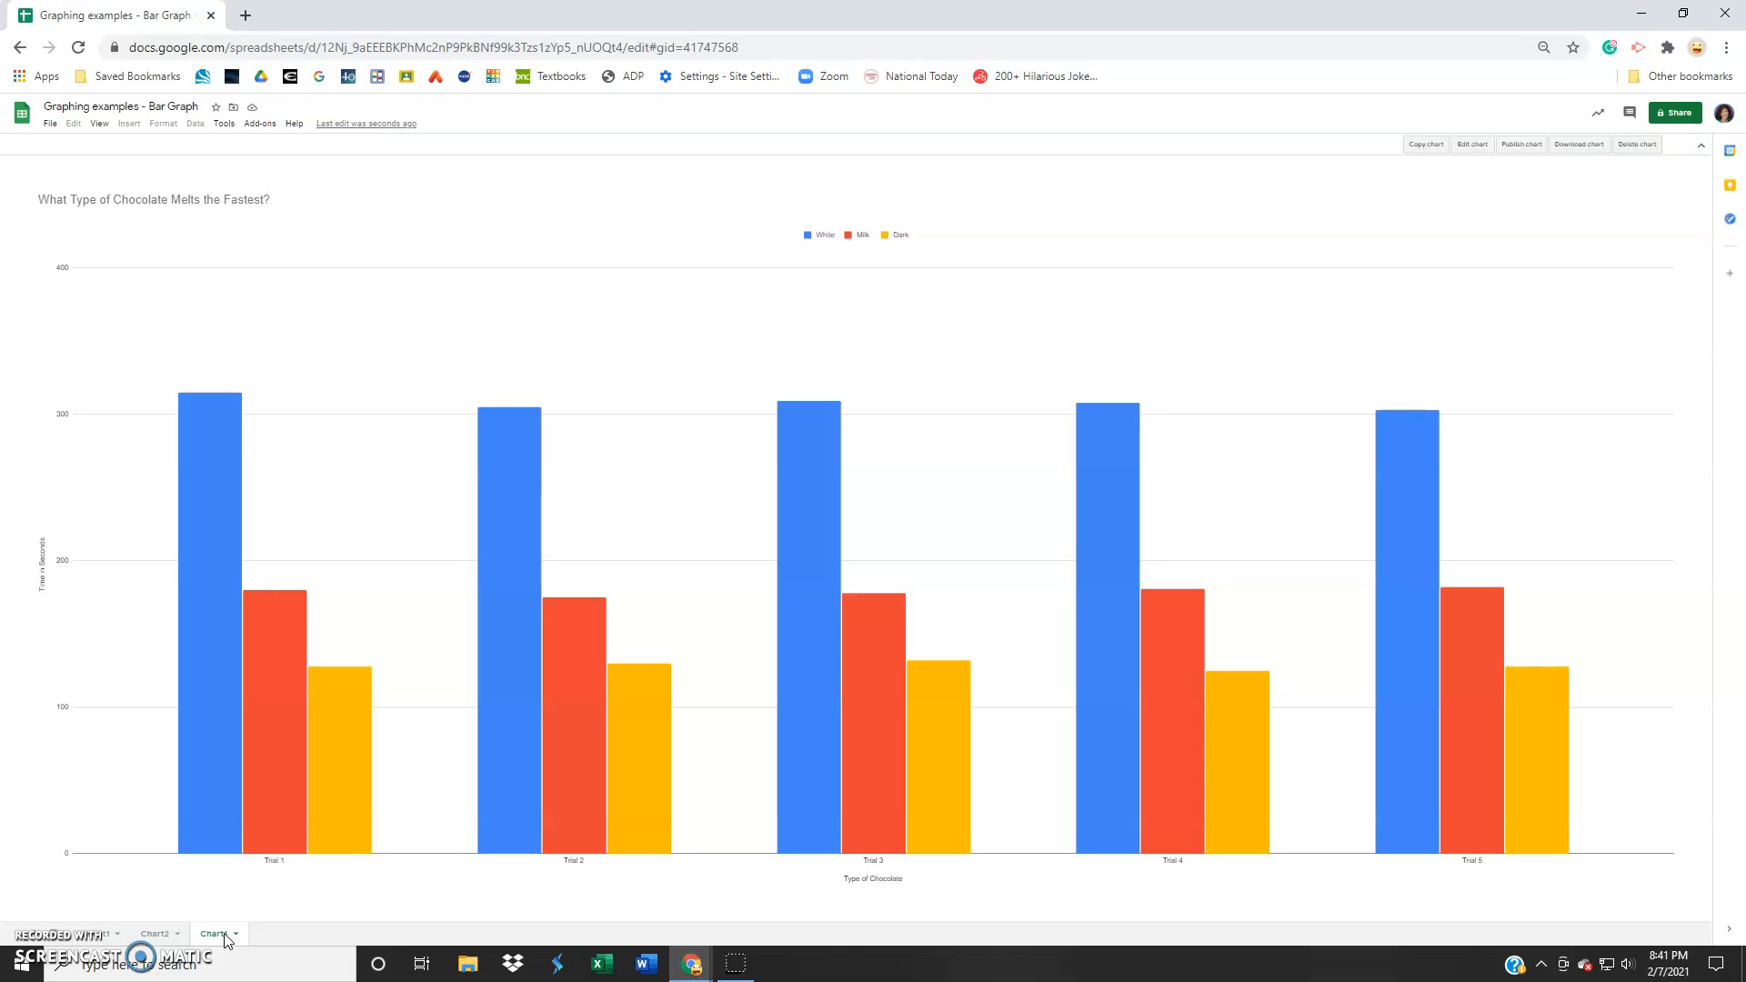
{"action": "left_click", "coordinate": [227, 937]}
{"action": "left_click", "coordinate": [107, 937]}
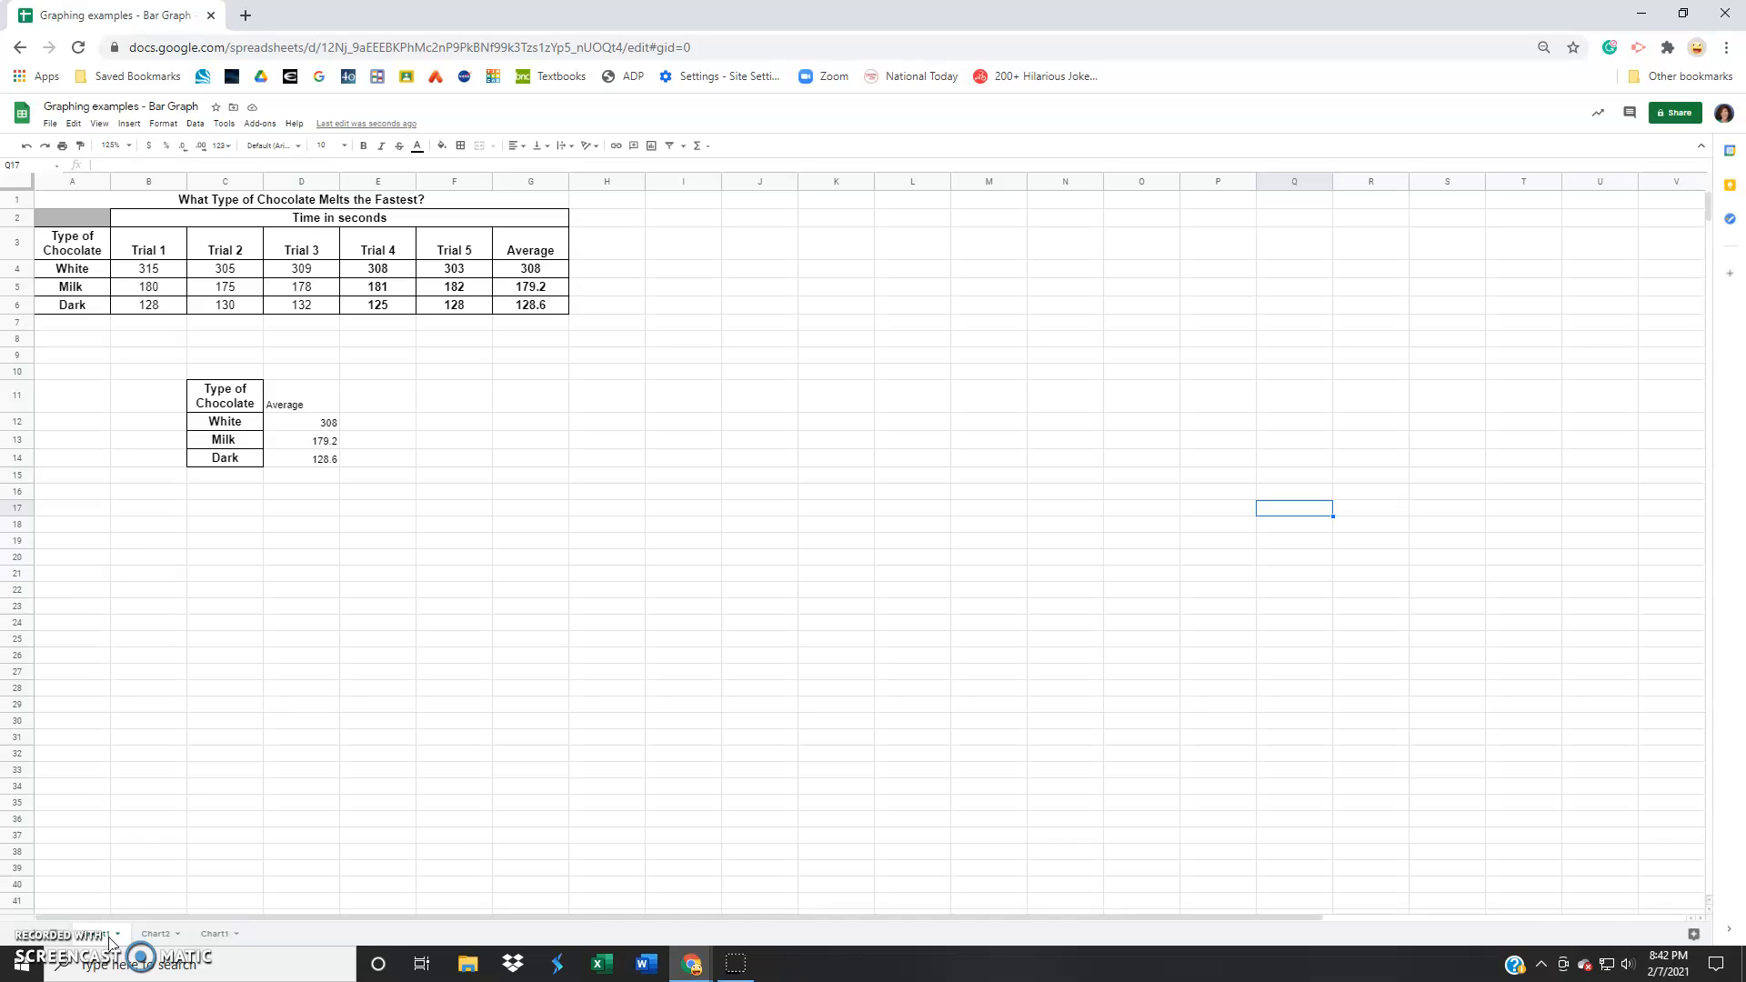
{"action": "left_click", "coordinate": [93, 938]}
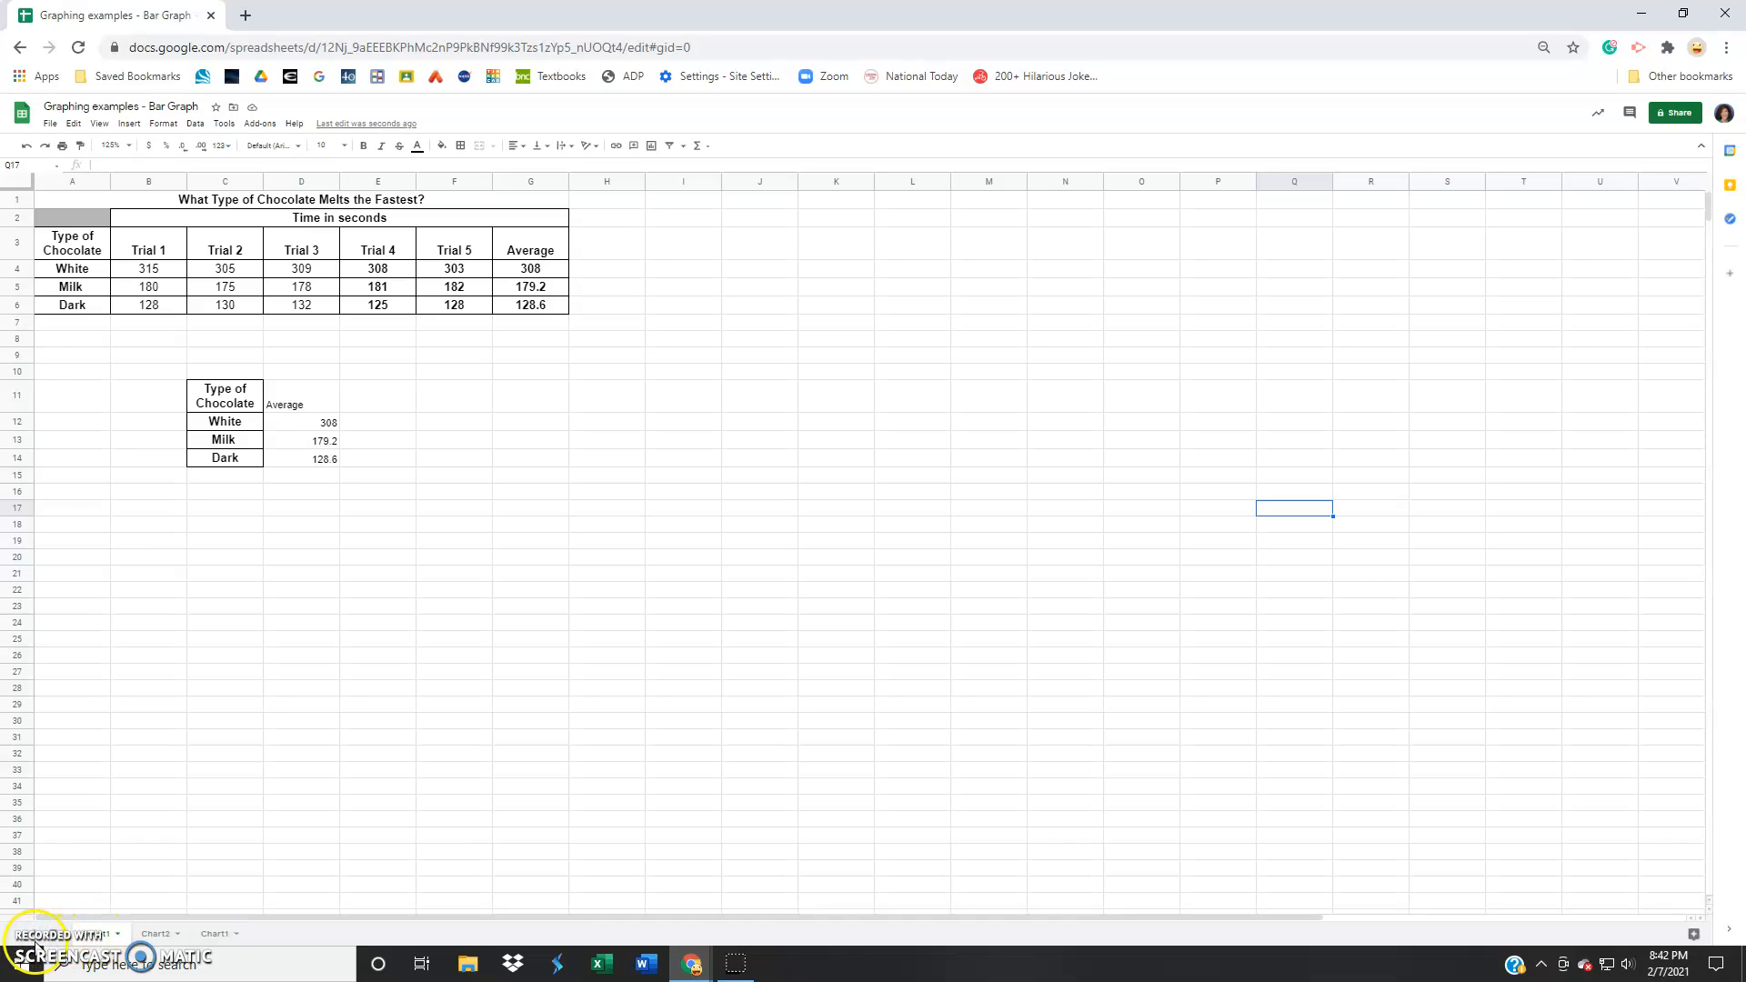